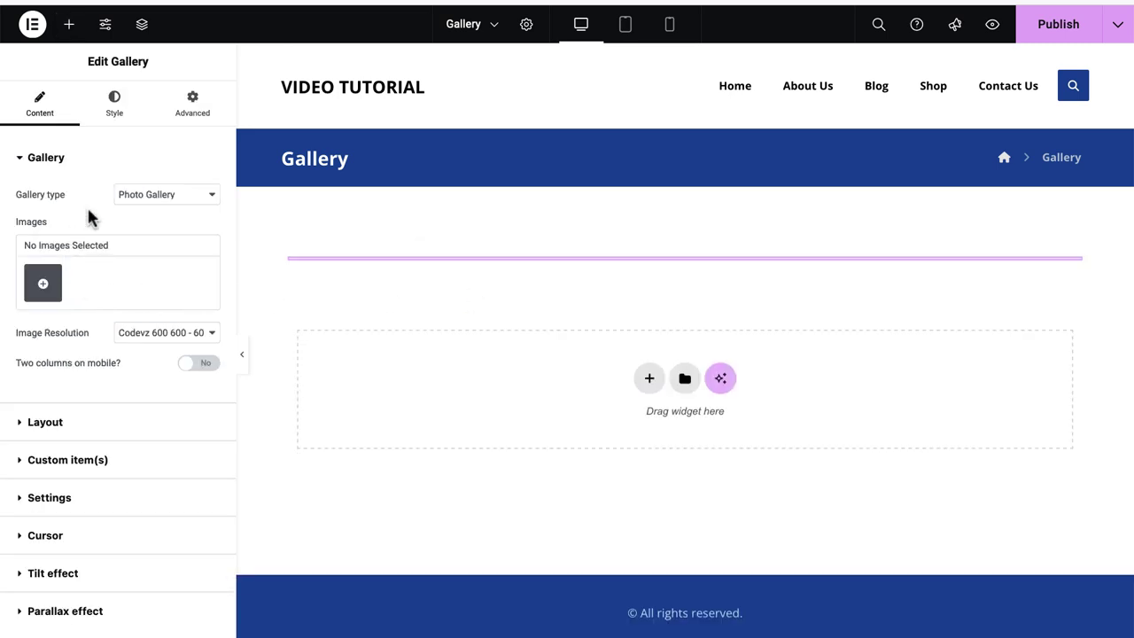
Step: Keep Photo Gallery as the gallery type and insert the first thirteen media library images as a new gallery
left_click(158, 196)
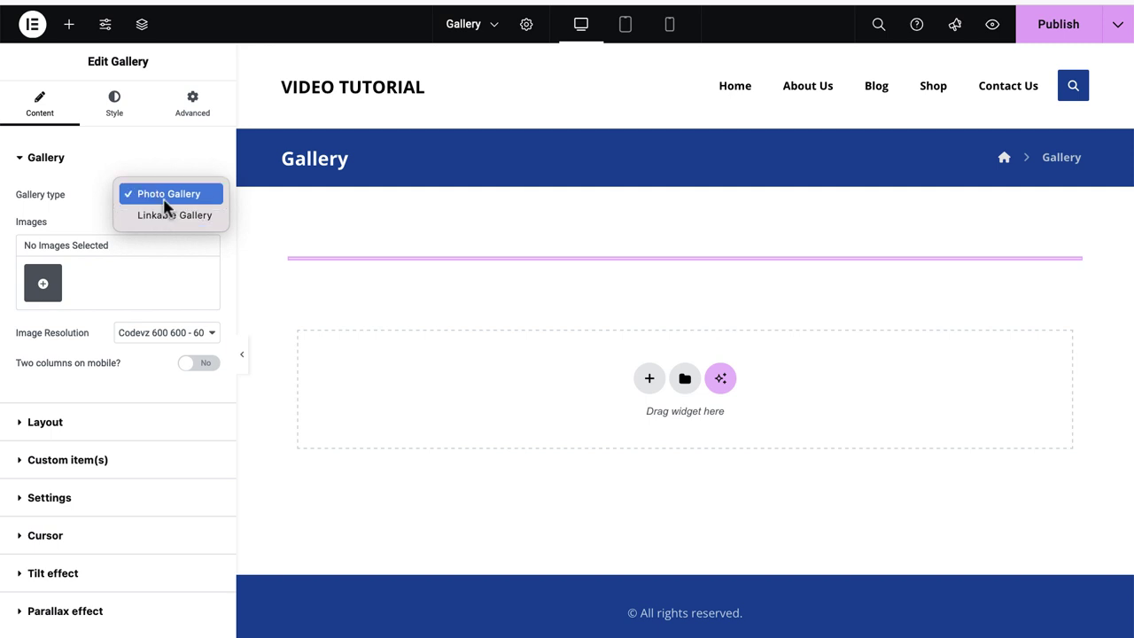
left_click(161, 199)
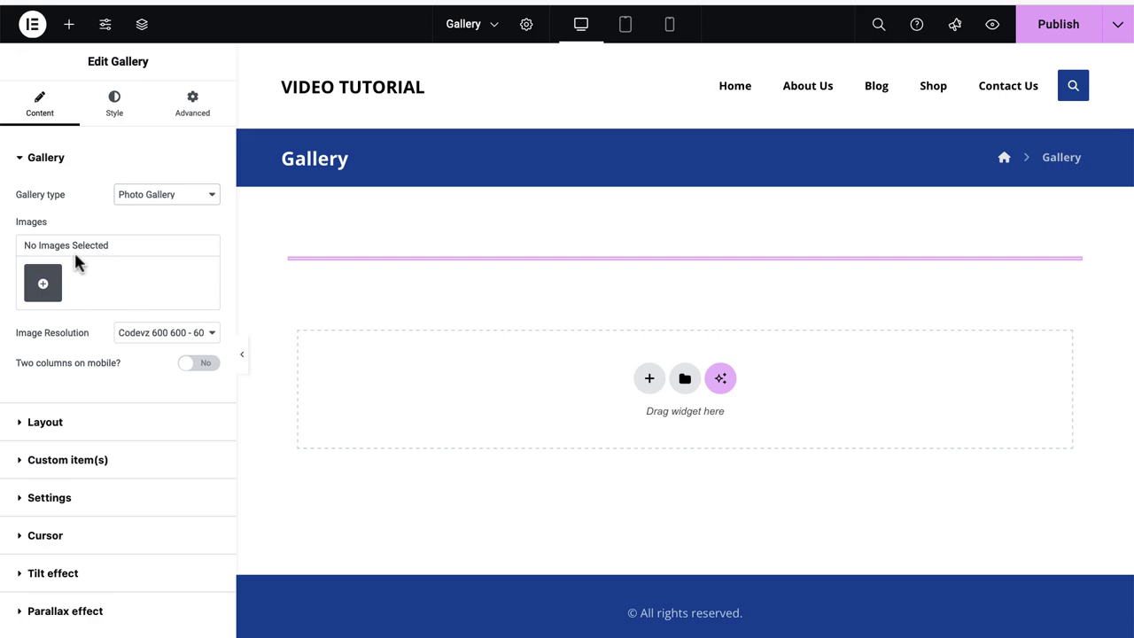
left_click(44, 285)
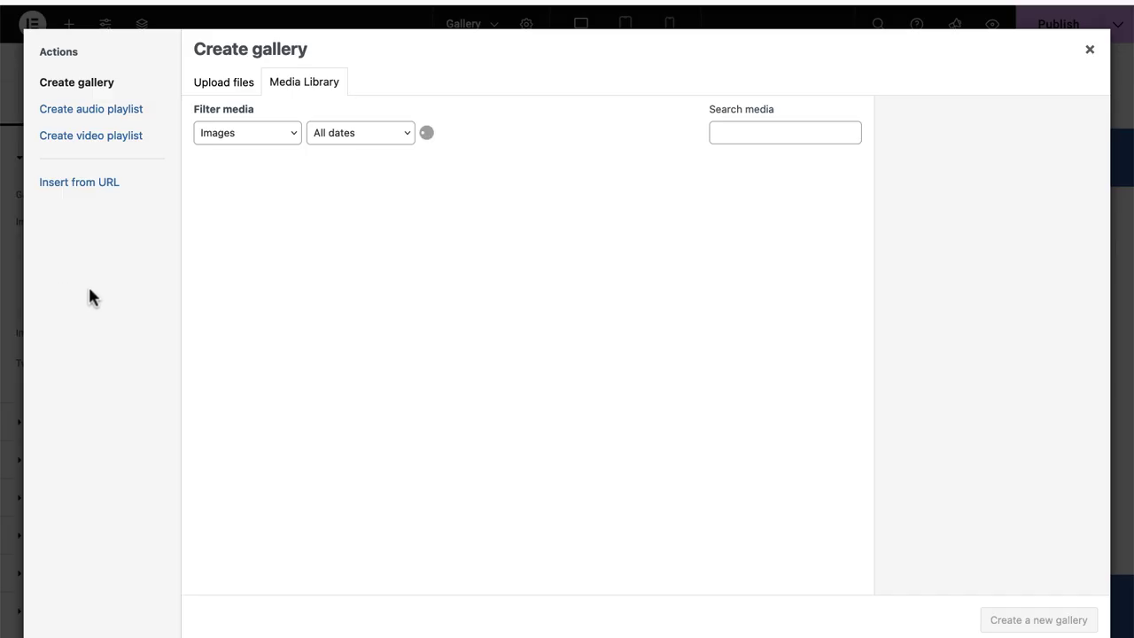
left_click(285, 238)
left_click(354, 236)
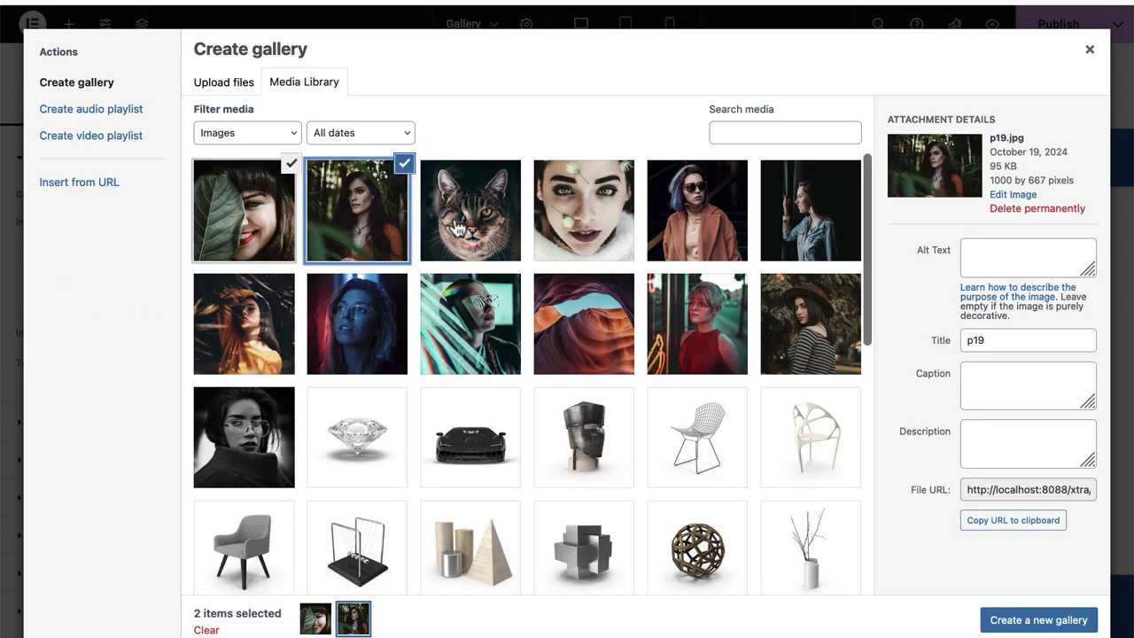
left_click(456, 230)
left_click(580, 230)
left_click(739, 230)
left_click(801, 235)
left_click(801, 301)
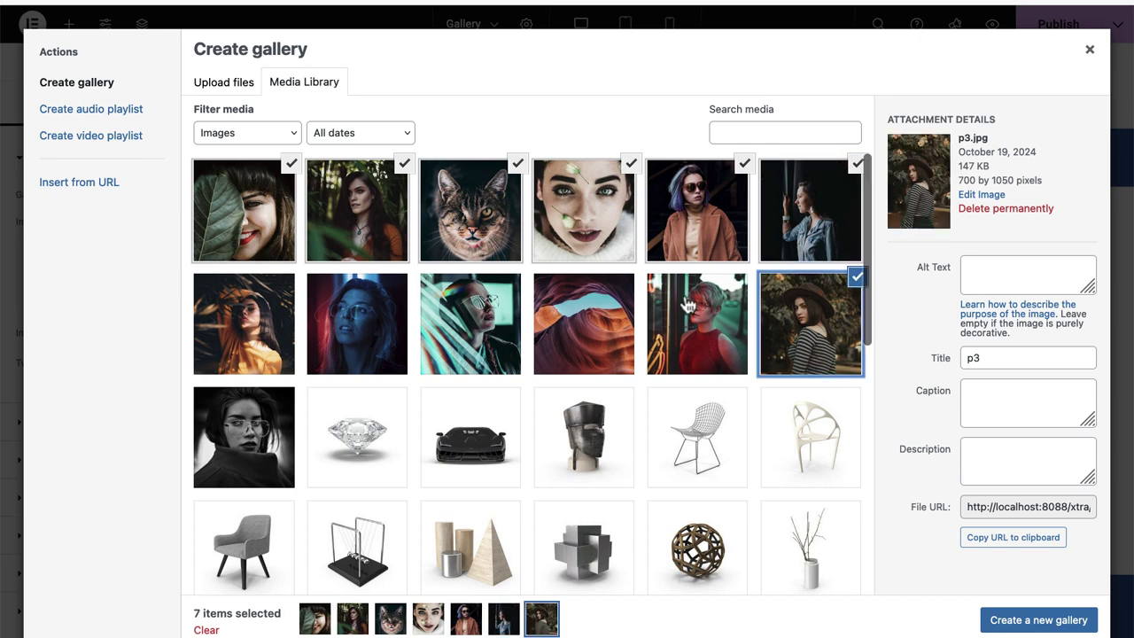
left_click(698, 306)
left_click(573, 305)
left_click(462, 305)
left_click(358, 303)
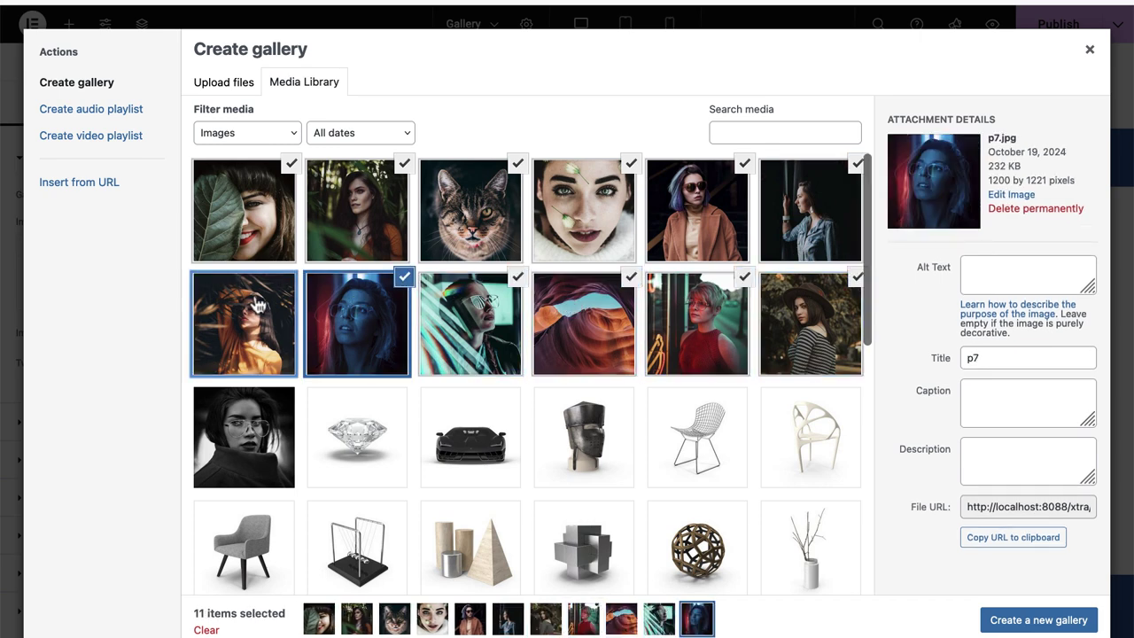
left_click(257, 346)
left_click(264, 423)
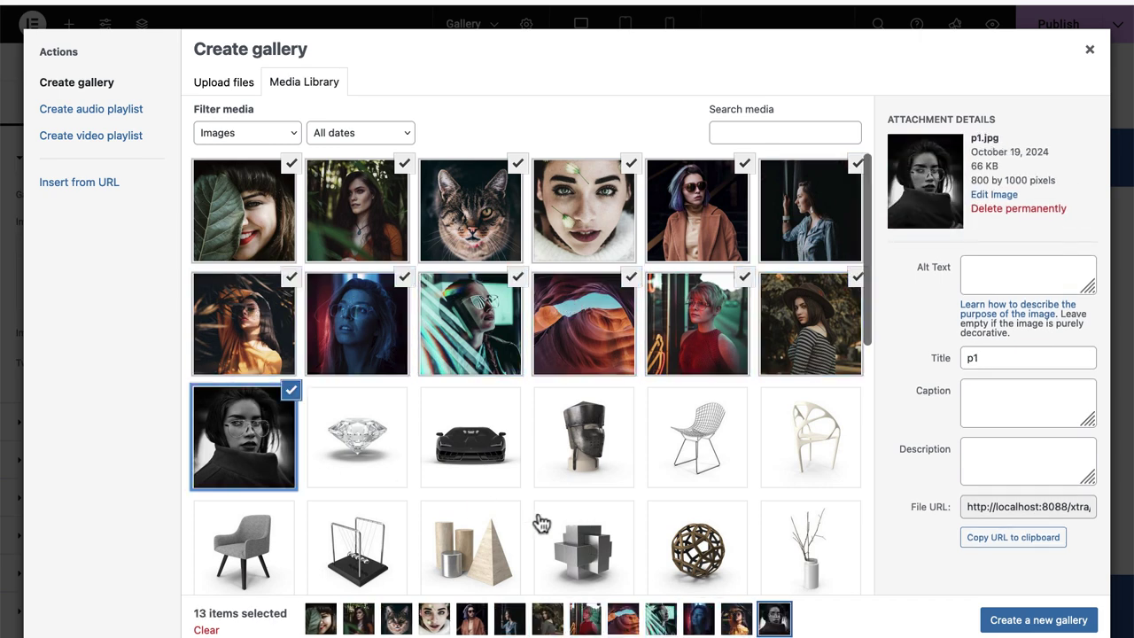
left_click(1009, 619)
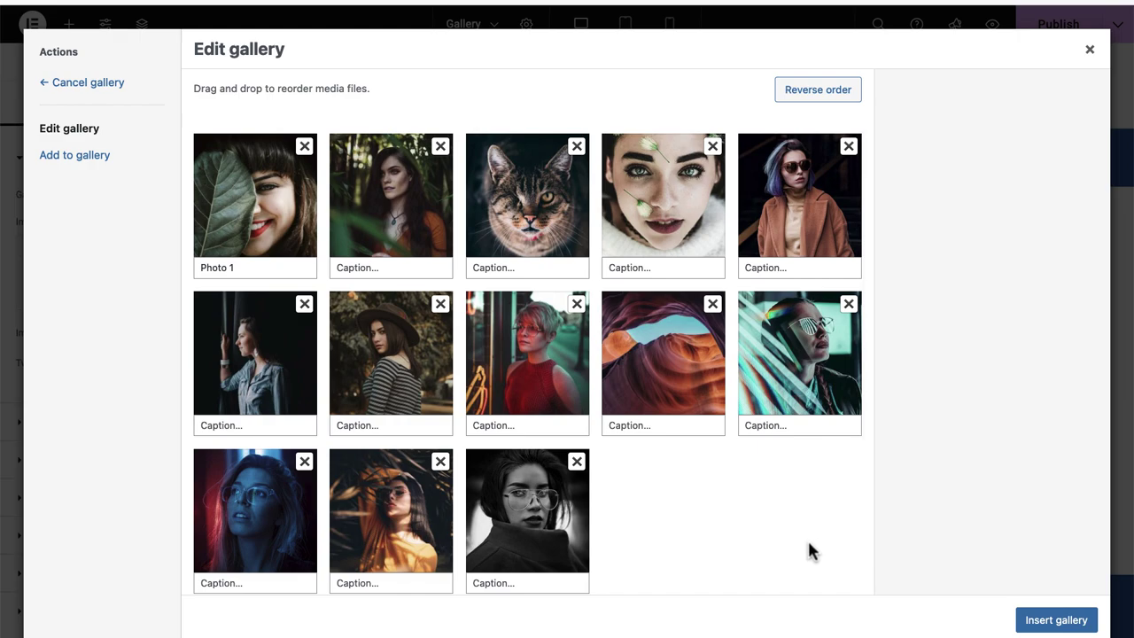
left_click(1043, 621)
Step: Set the gallery's image resolution to Full and review the images on the page
scroll(168, 390, "down", 2)
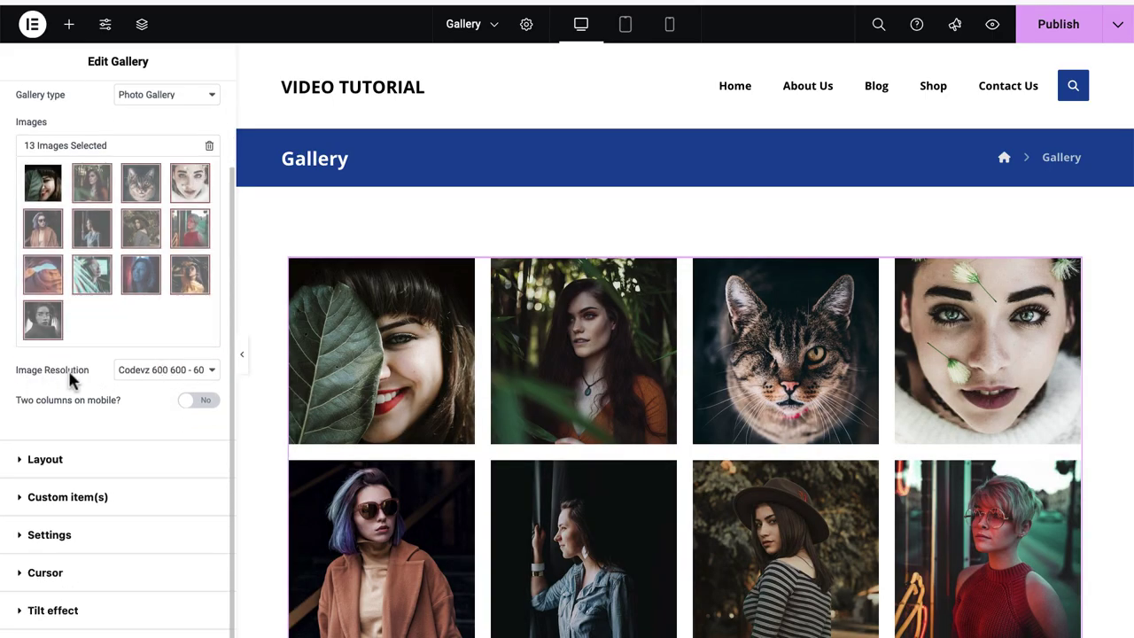
left_click(150, 376)
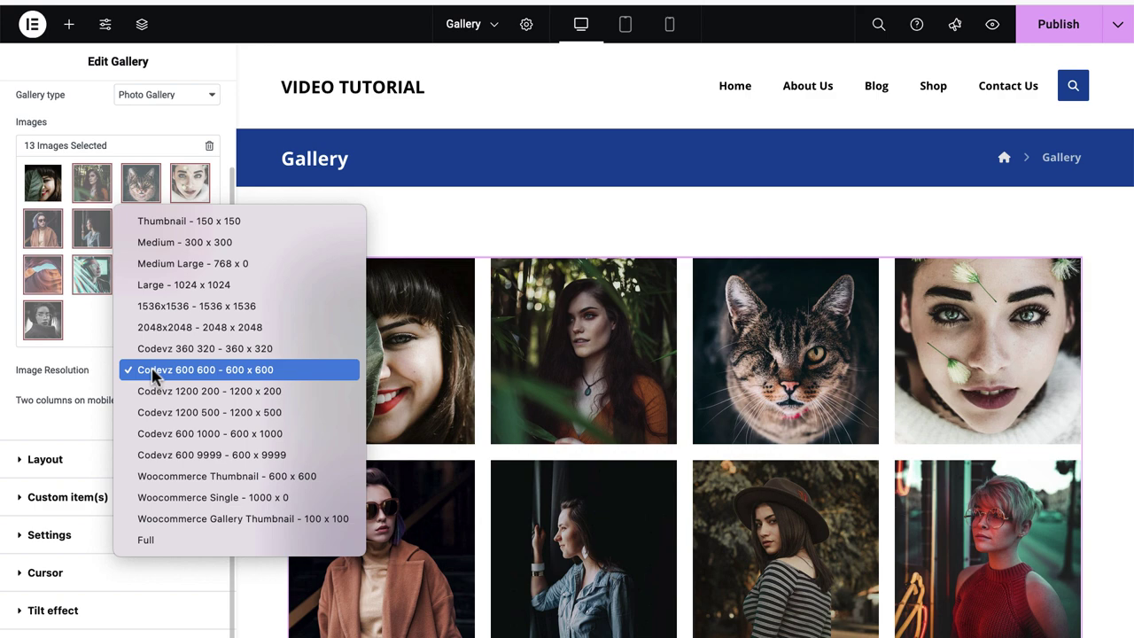
left_click(173, 538)
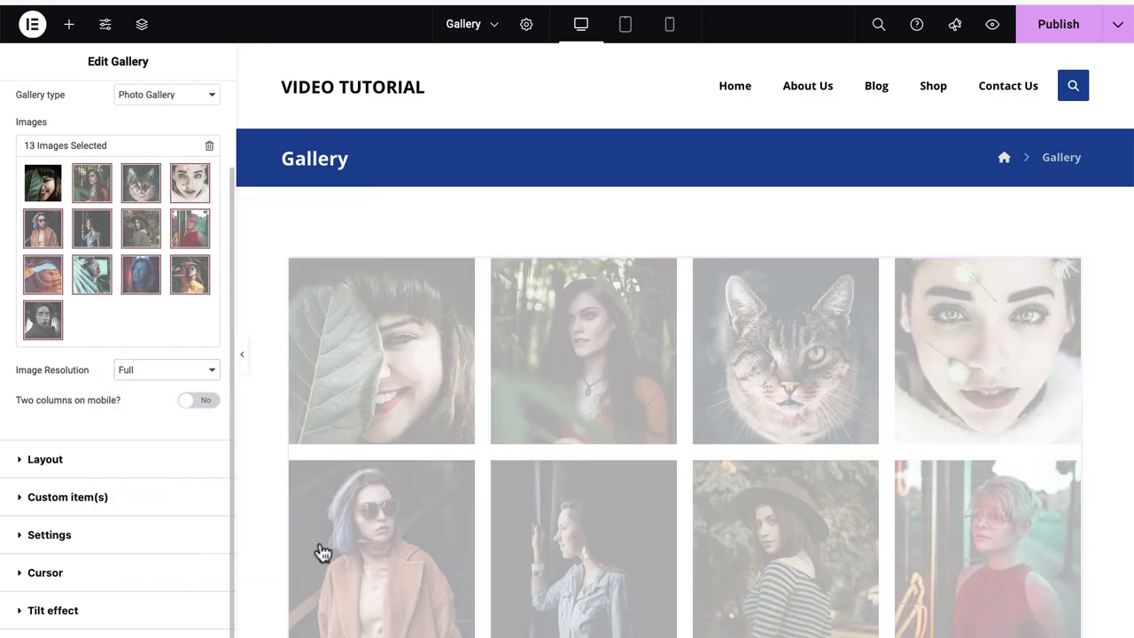
scroll(752, 441, "down", 2)
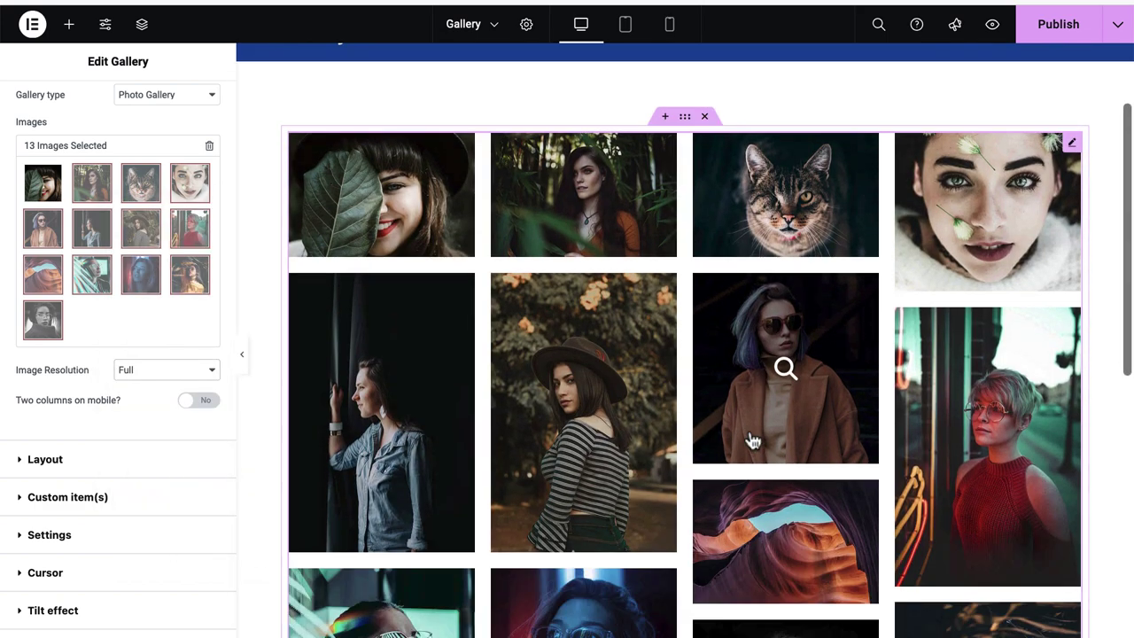
scroll(752, 440, "down", 5)
scroll(752, 441, "up", 6)
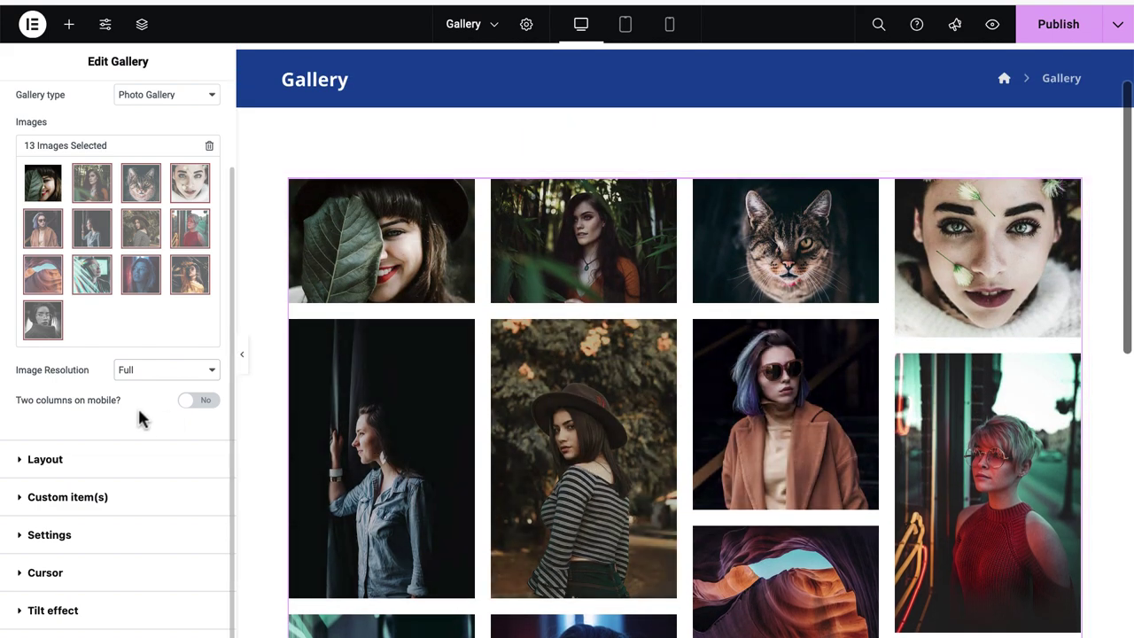
Step: Try the two-columns-on-mobile option in the mobile preview, switching it off again and returning to the desktop view
left_click(200, 401)
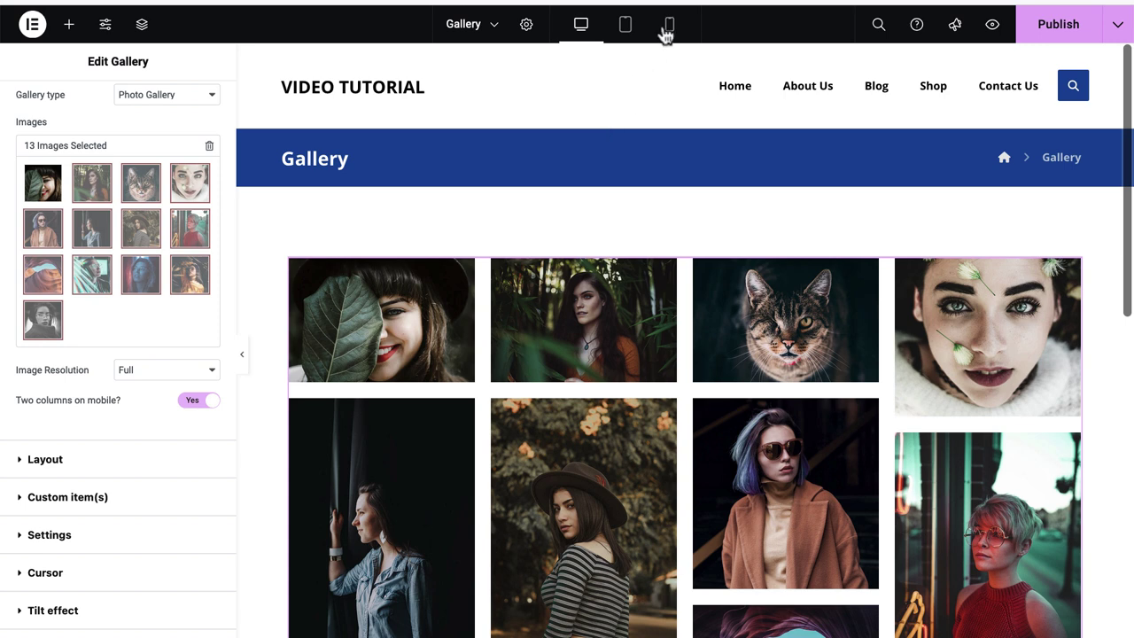
left_click(666, 31)
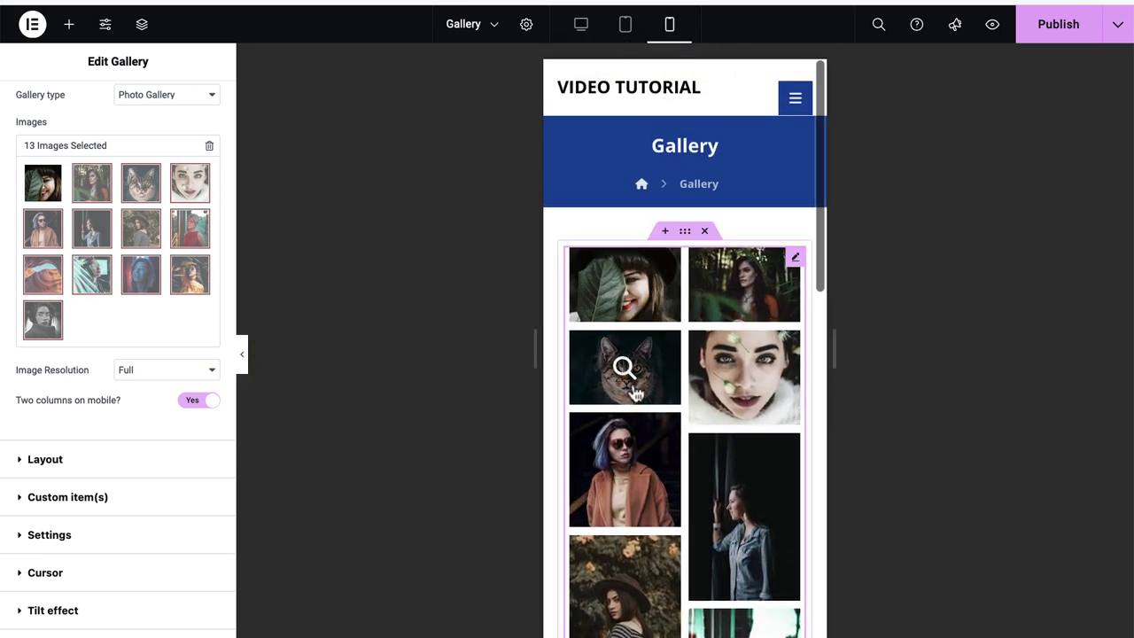
left_click(182, 405)
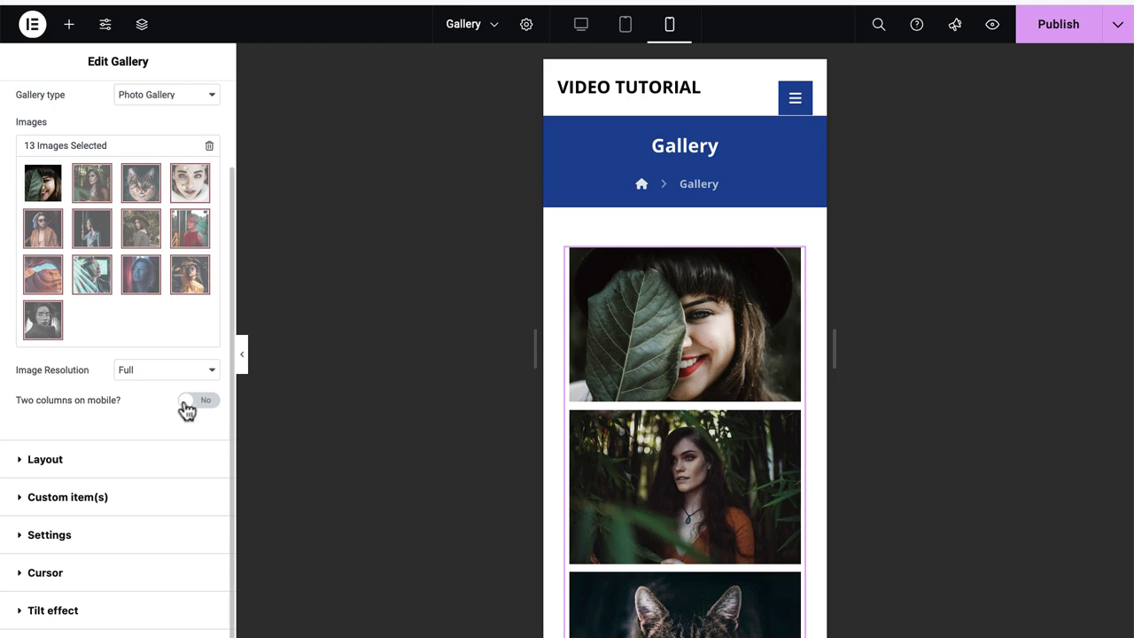
left_click(589, 34)
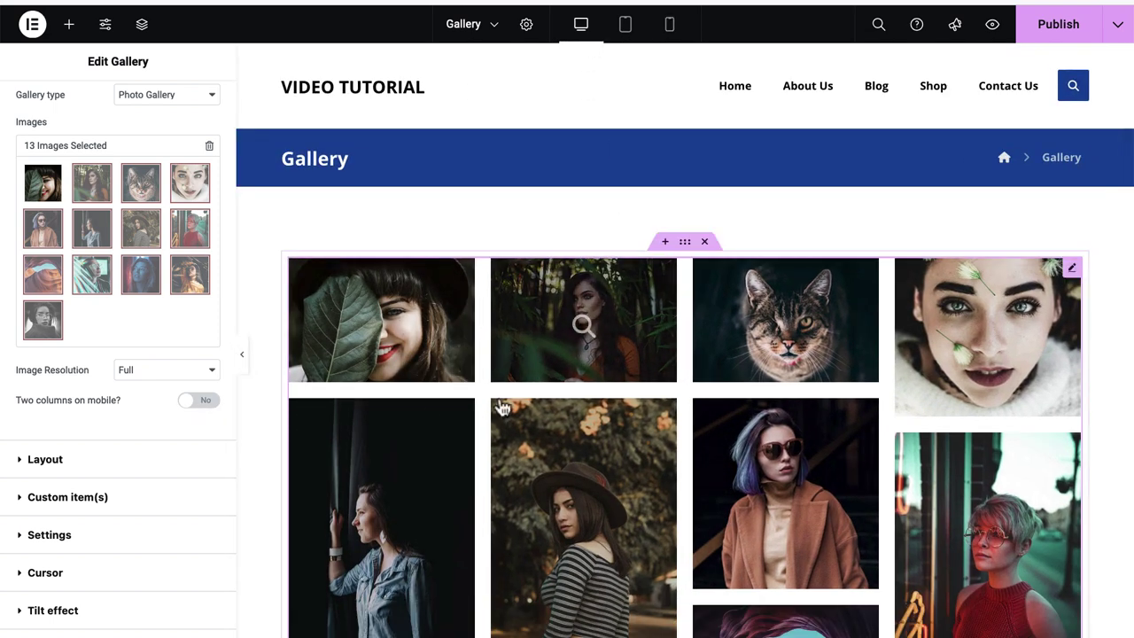
Step: Apply the Masonry 5 Columns layout to the gallery and review the arrangement
left_click(108, 464)
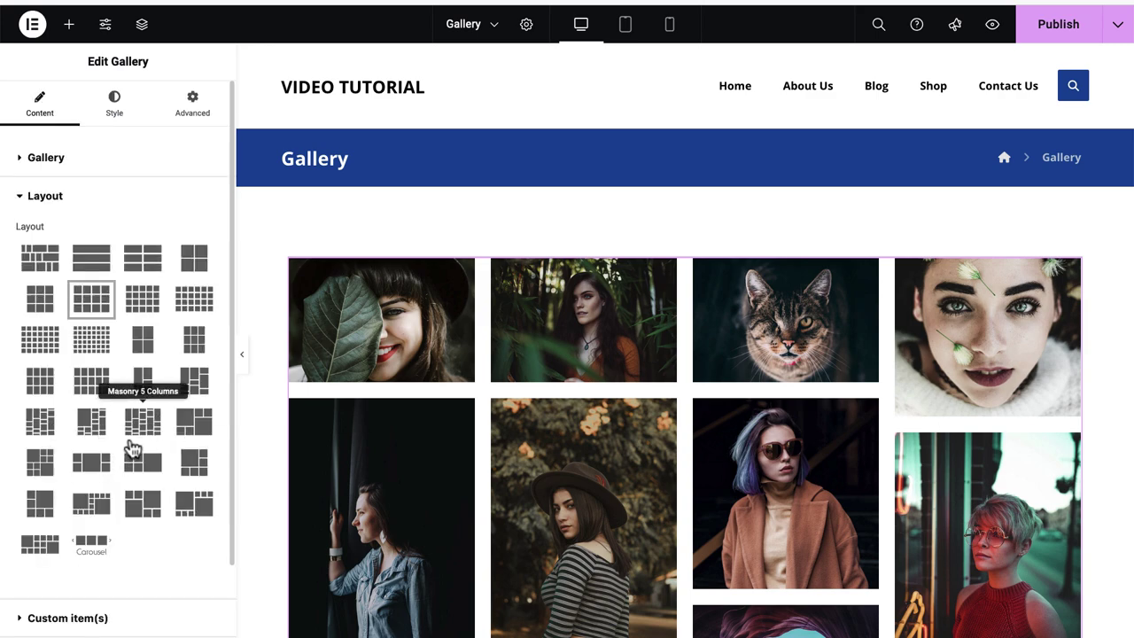
left_click(145, 431)
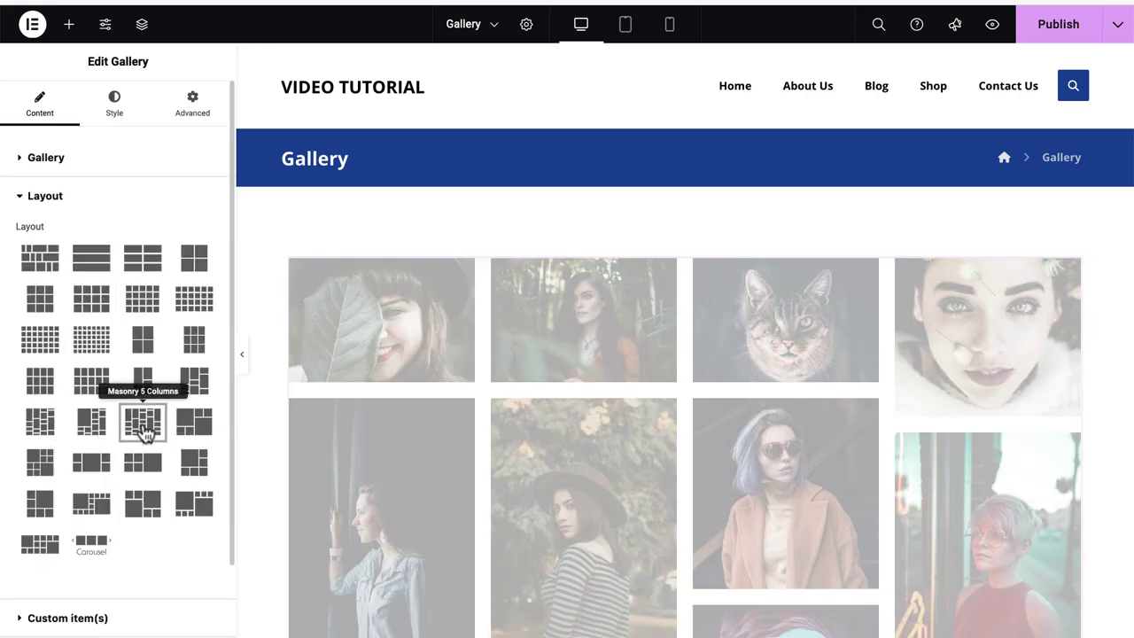
scroll(595, 442, "down", 3)
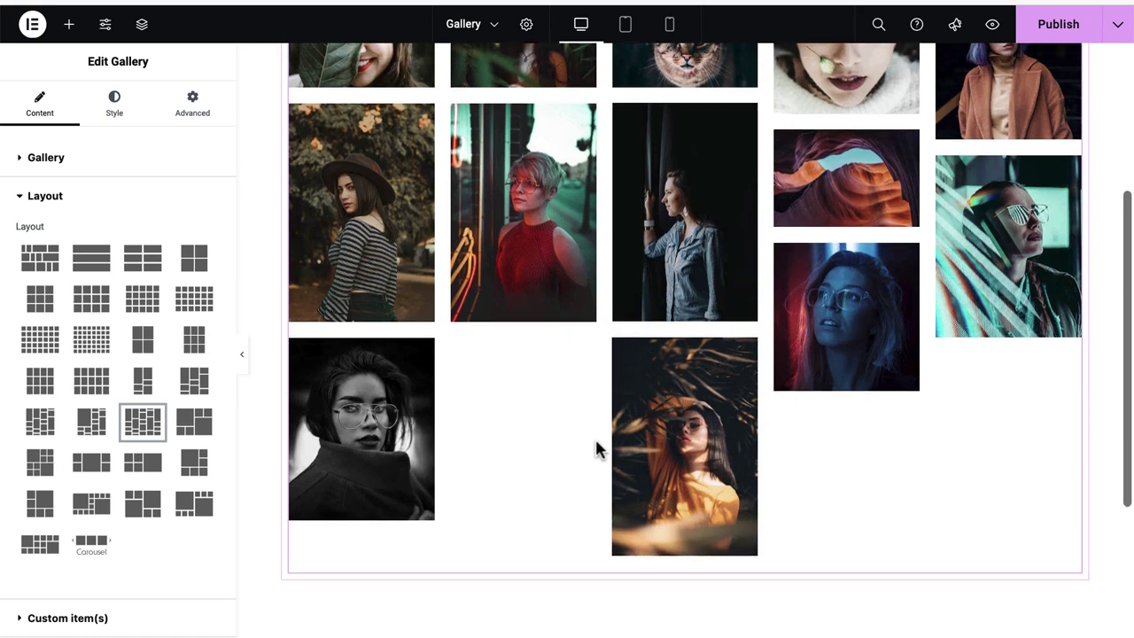
scroll(596, 441, "up", 3)
Step: Change the gallery layout to 1 Big Masonry 4 Columns and review the arrangement
left_click(104, 434)
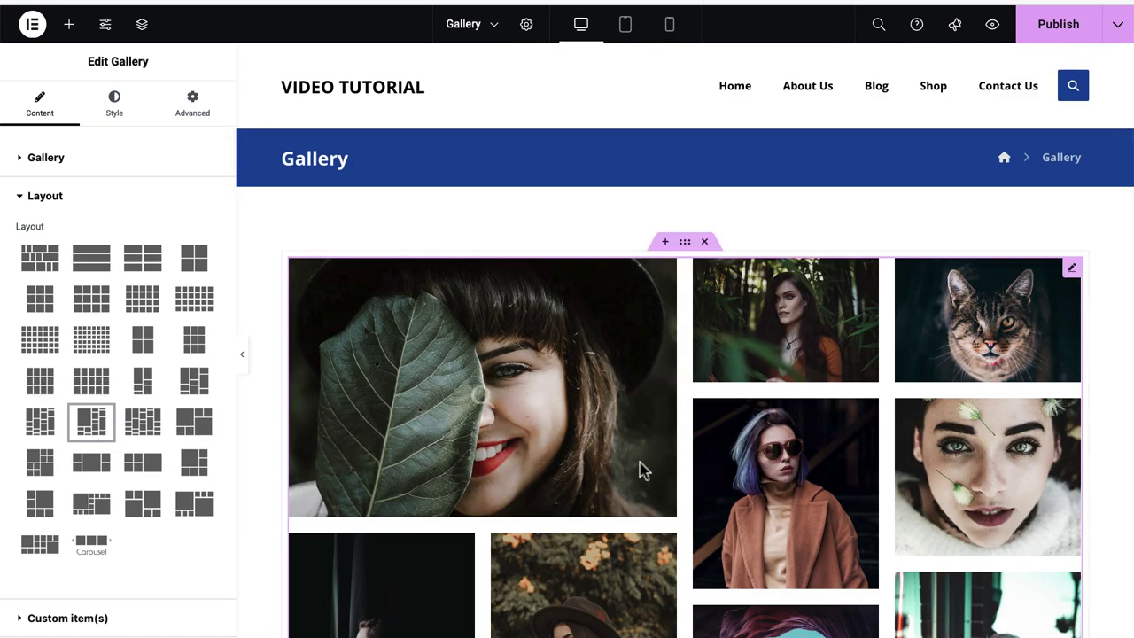
scroll(720, 473, "down", 5)
scroll(719, 476, "up", 4)
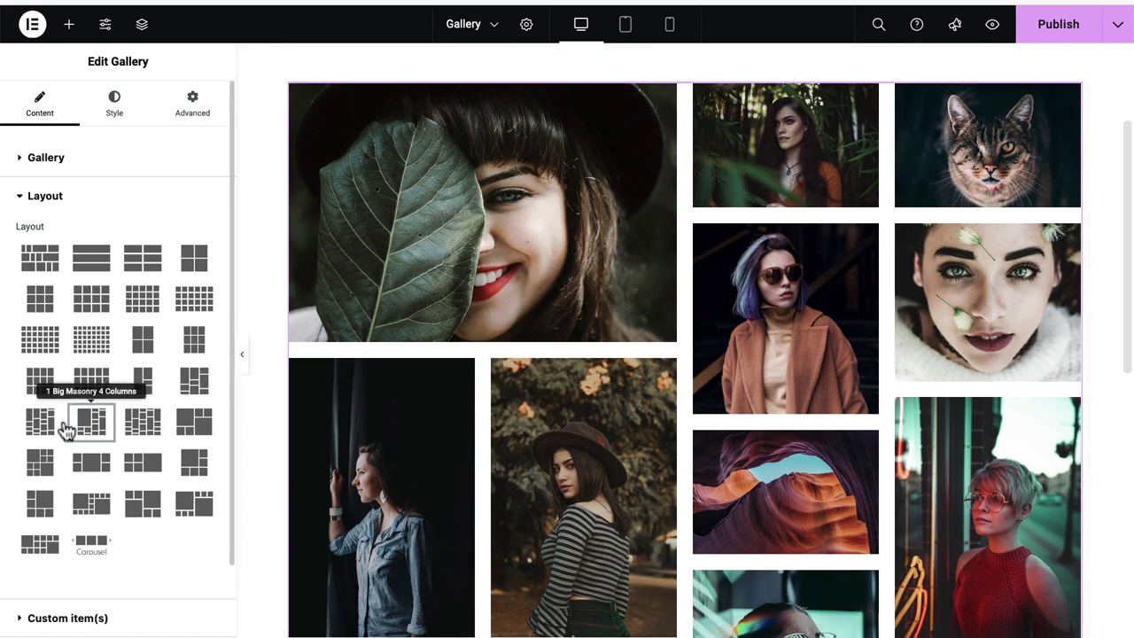
Step: Change the gallery layout to the regular four-column masonry without a big image and review it
left_click(37, 425)
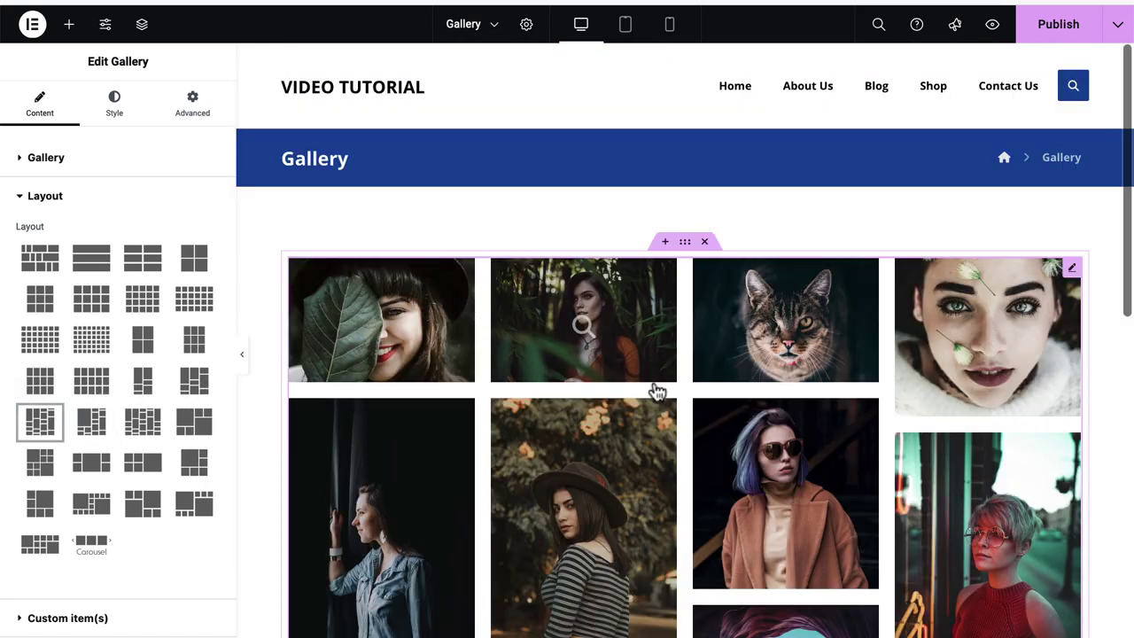
scroll(653, 410, "down", 1)
scroll(650, 417, "down", 3)
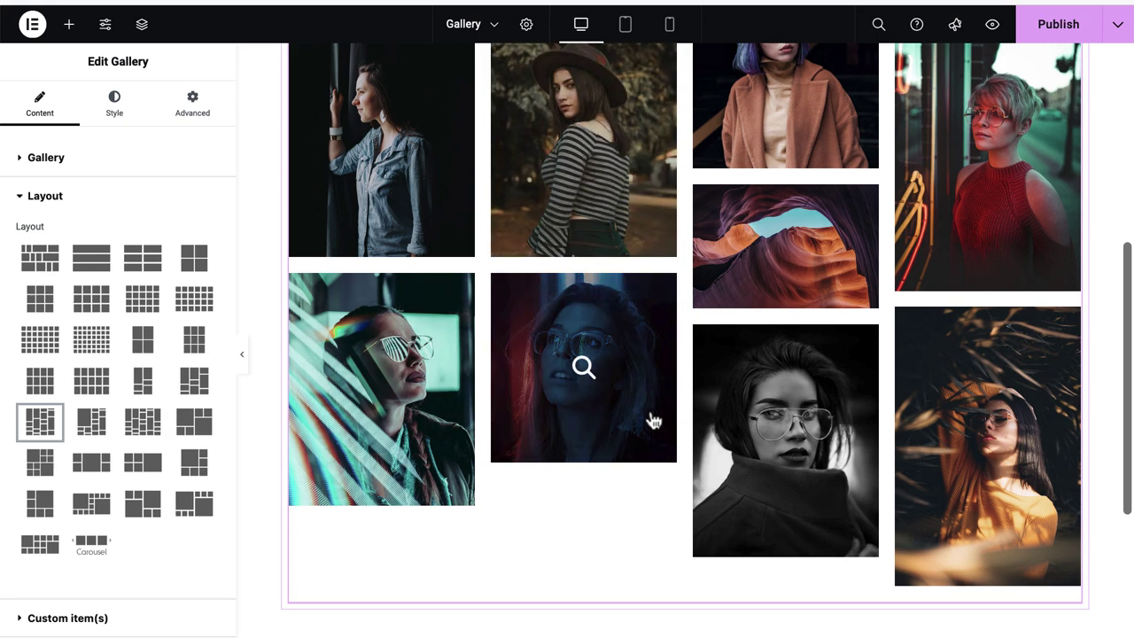
scroll(650, 417, "up", 2)
Step: Apply the Metro9 6 Columns layout to the gallery and review the arrangement
left_click(199, 506)
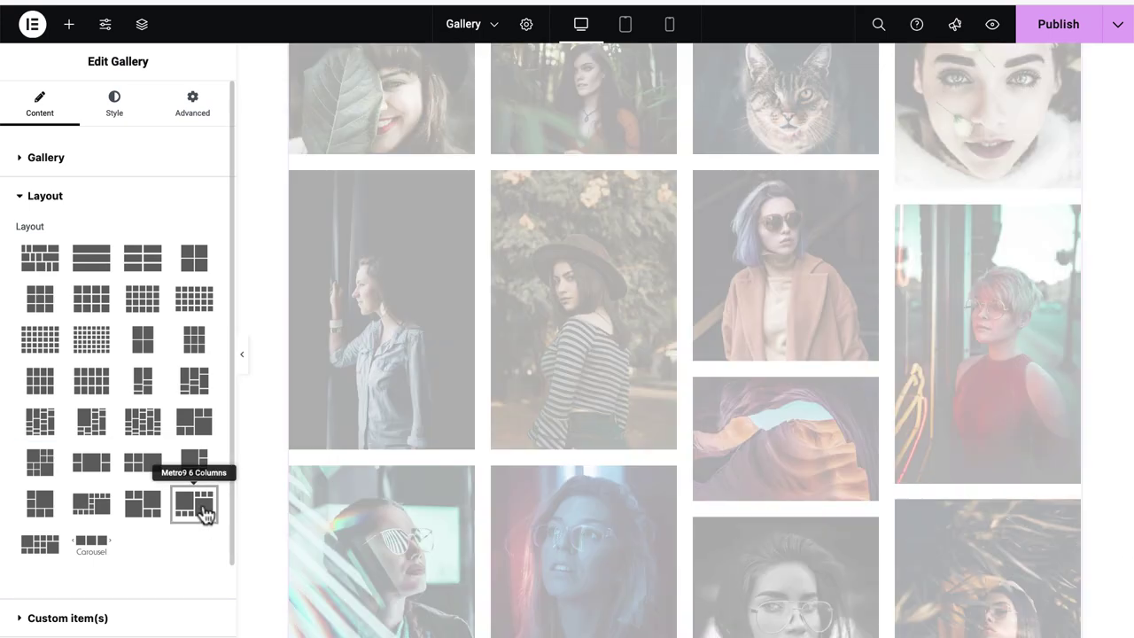
scroll(634, 479, "down", 2)
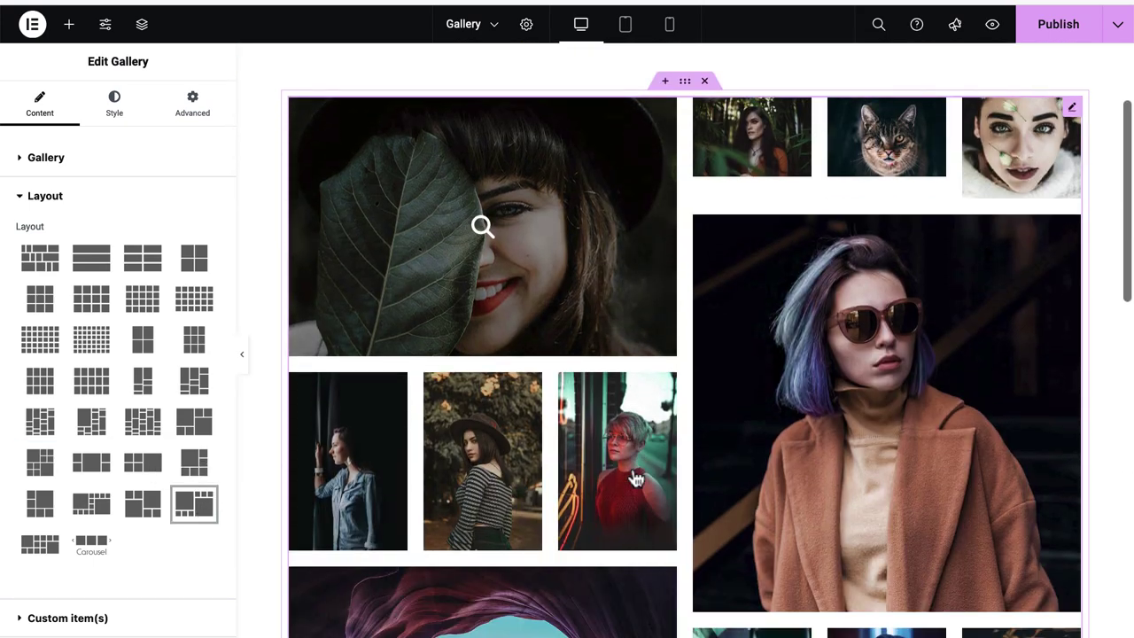
scroll(634, 479, "down", 2)
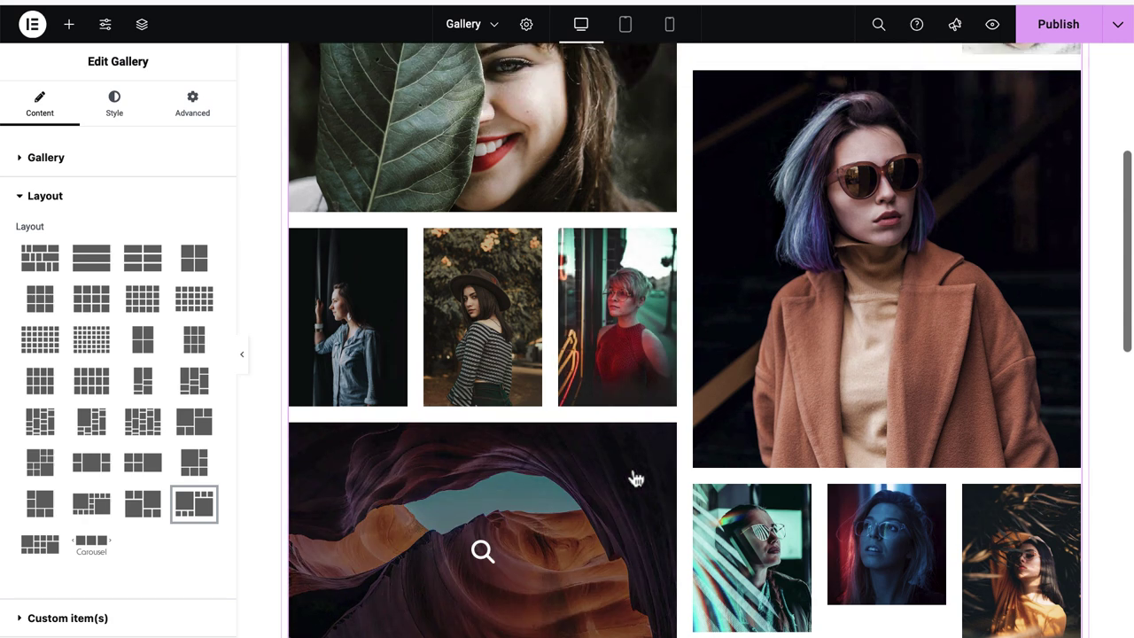
scroll(634, 479, "up", 5)
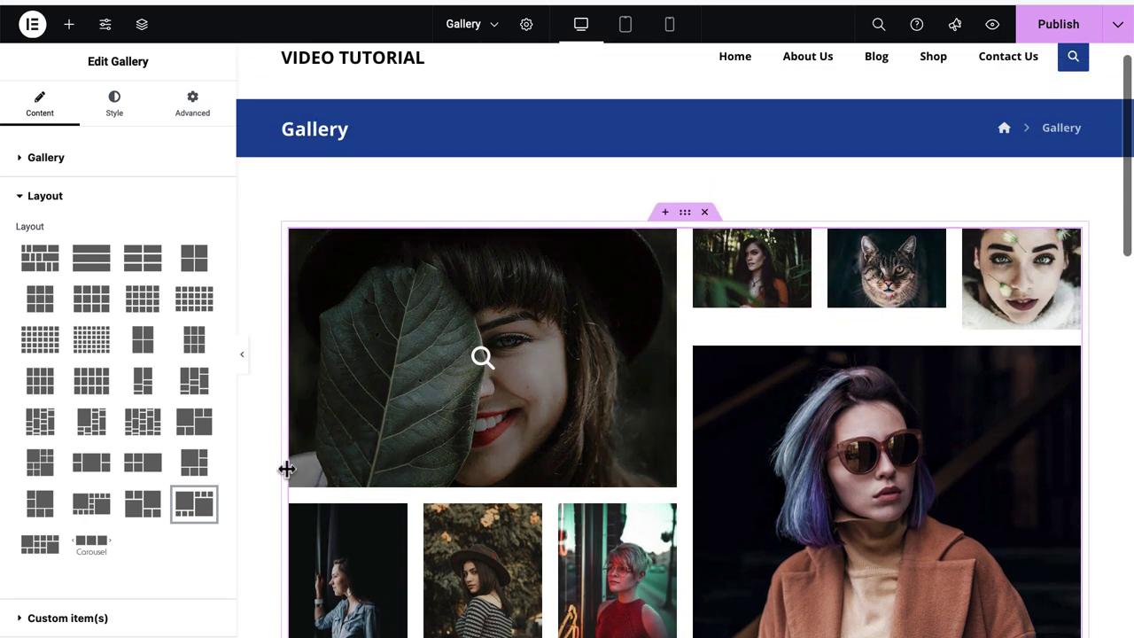
Step: Set the gallery's image resolution to Codevz 600 600 - 600 x 600 and check the images in the metro layout
left_click(49, 163)
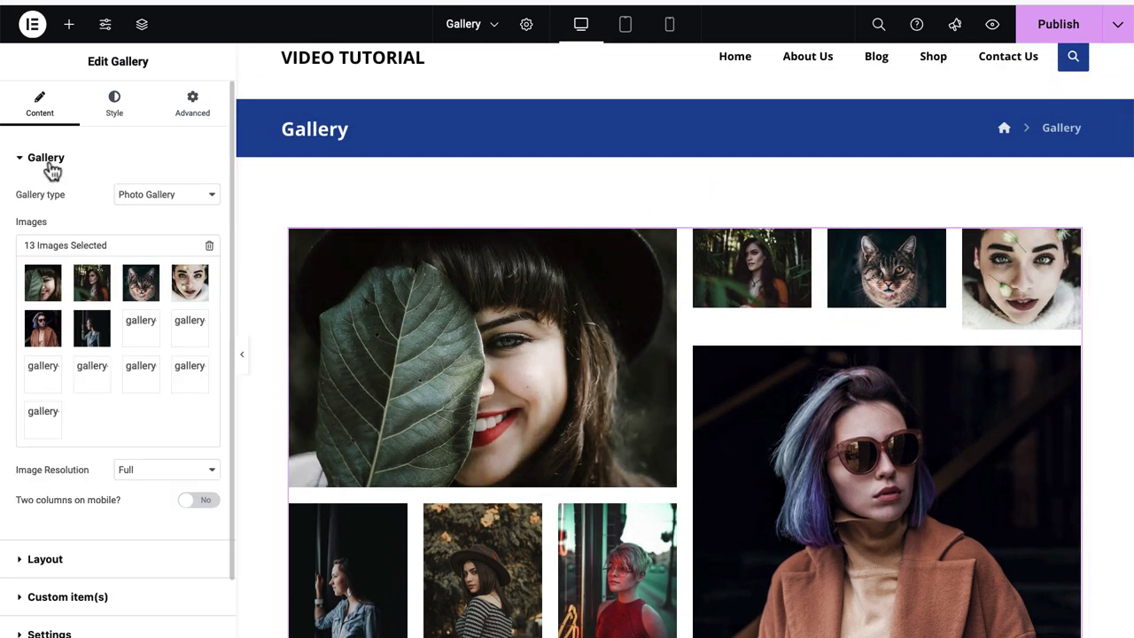
left_click(174, 477)
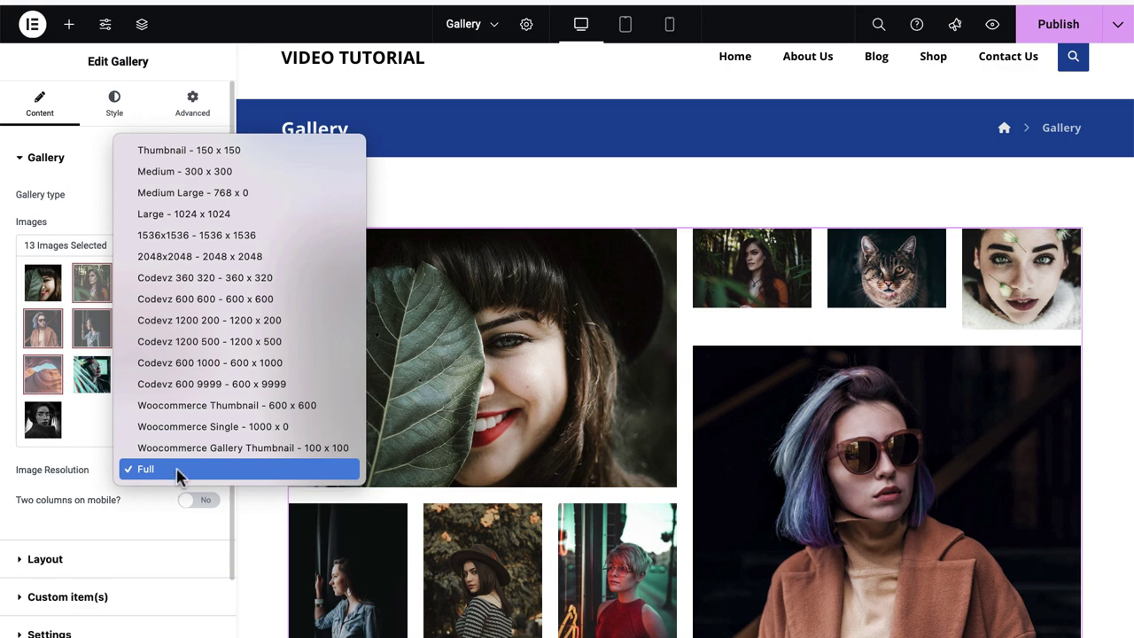
left_click(204, 304)
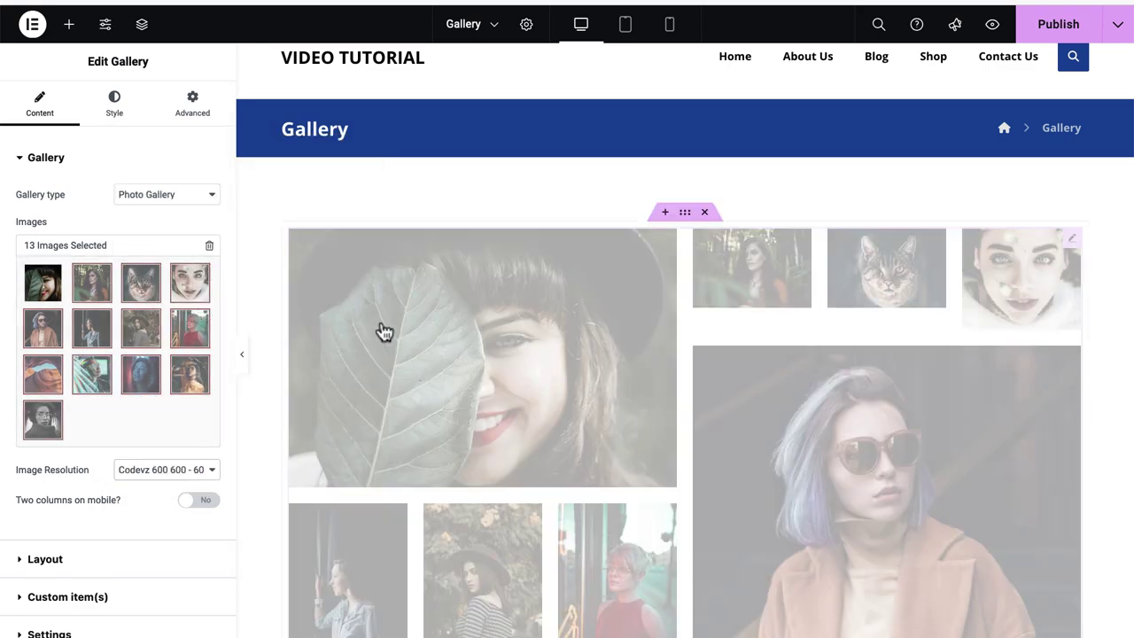
scroll(708, 446, "down", 5)
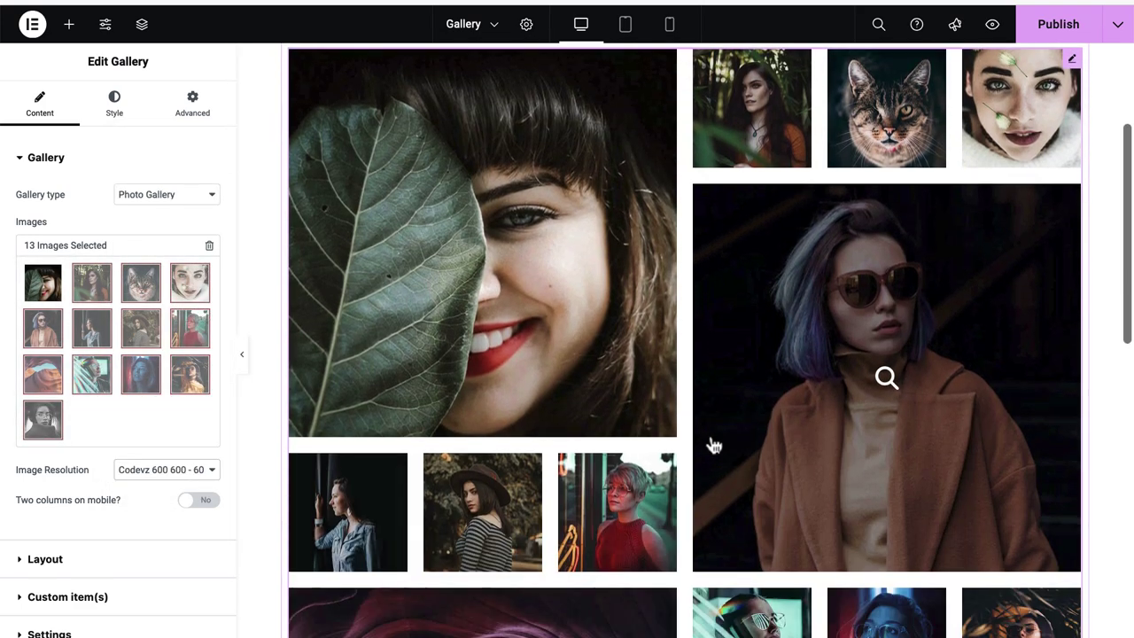
scroll(714, 445, "down", 2)
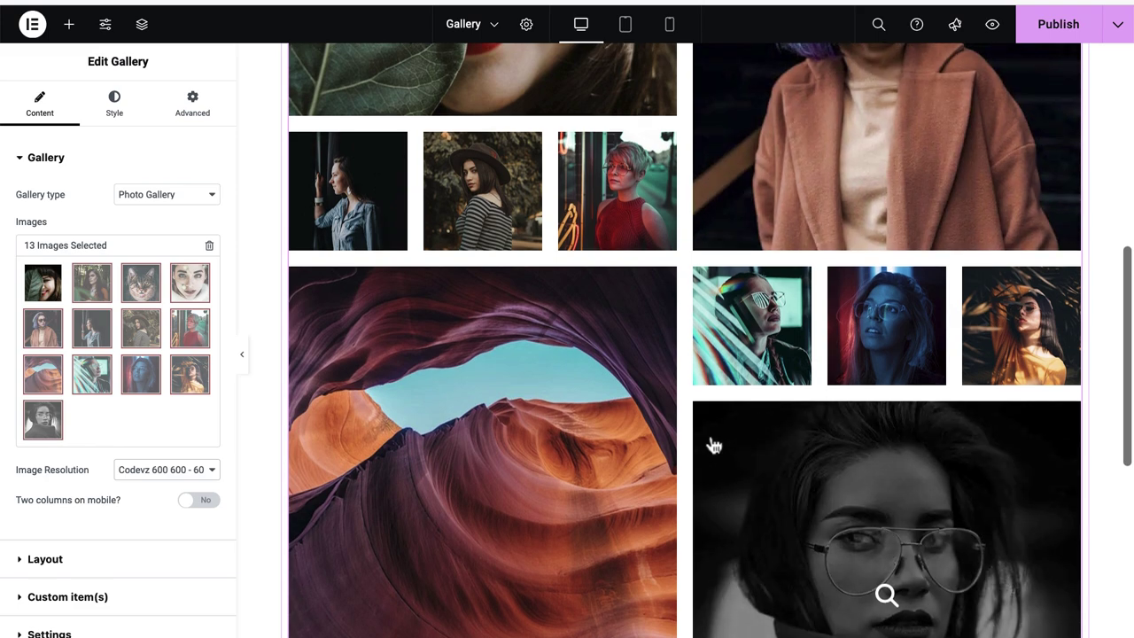
scroll(709, 446, "up", 4)
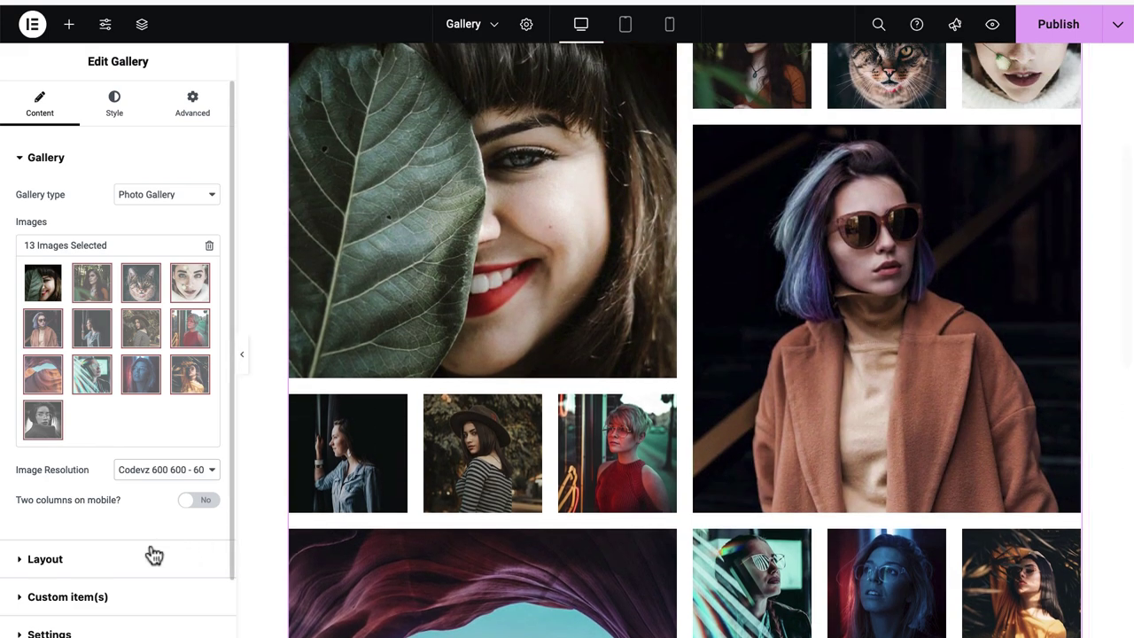
Step: Try the five-column grid layout on the gallery, switch it to the three-column grid and review the images
left_click(45, 558)
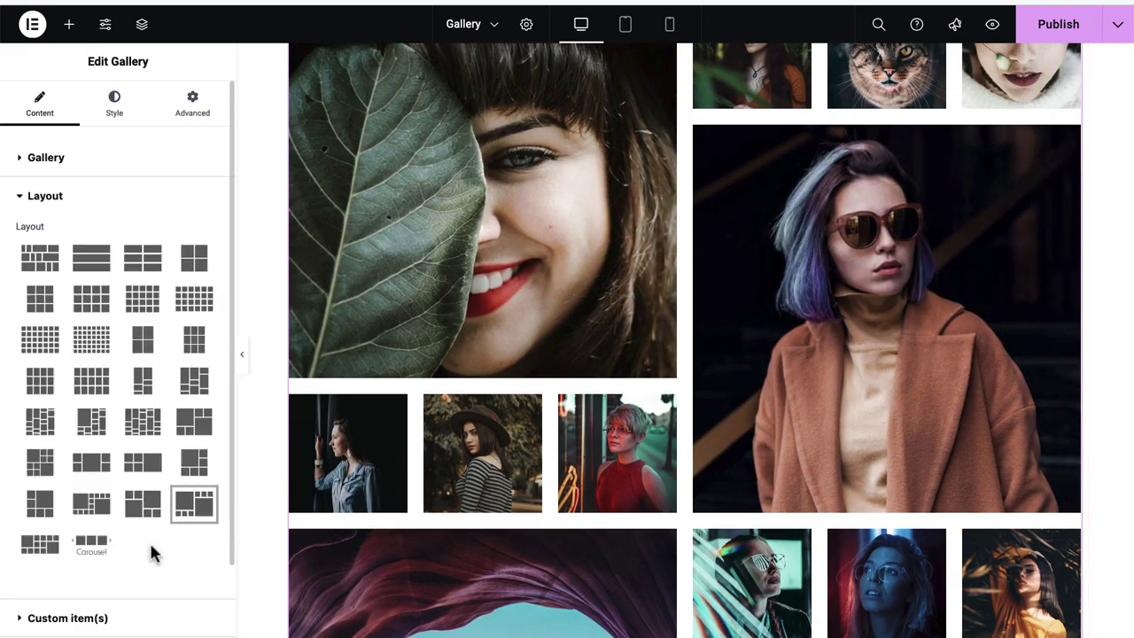
left_click(144, 306)
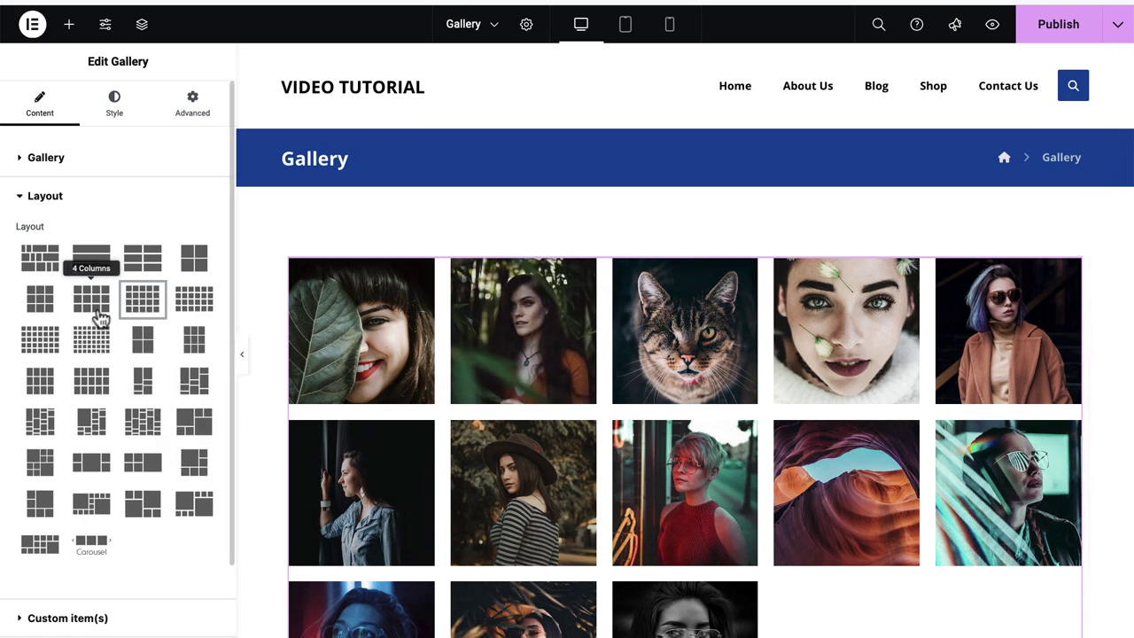
left_click(40, 300)
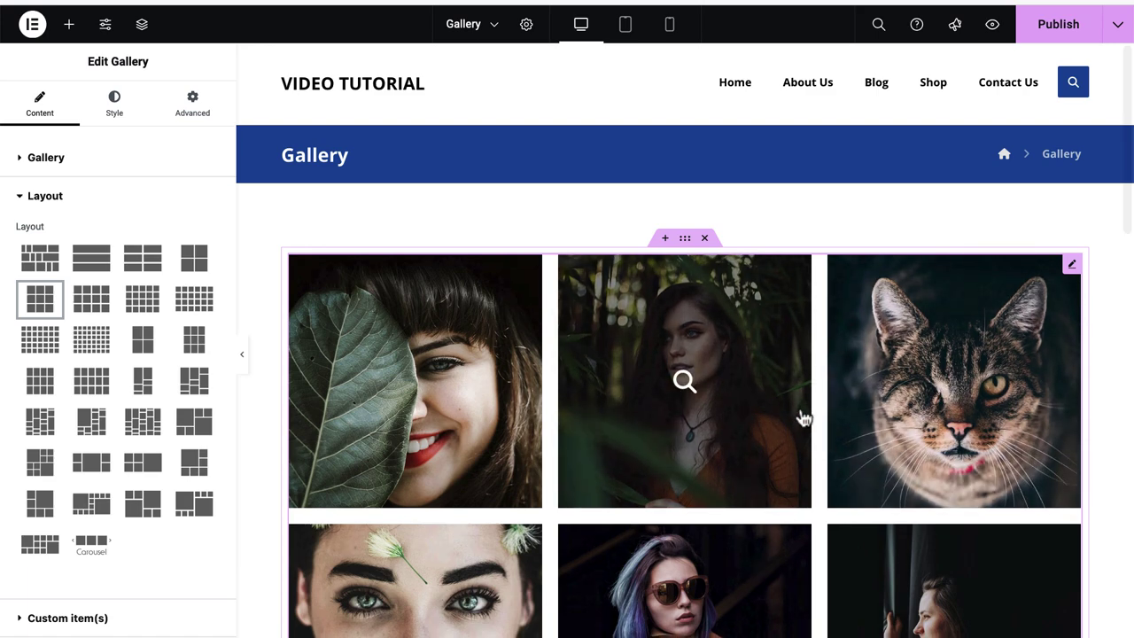
scroll(799, 415, "down", 4)
scroll(799, 416, "down", 4)
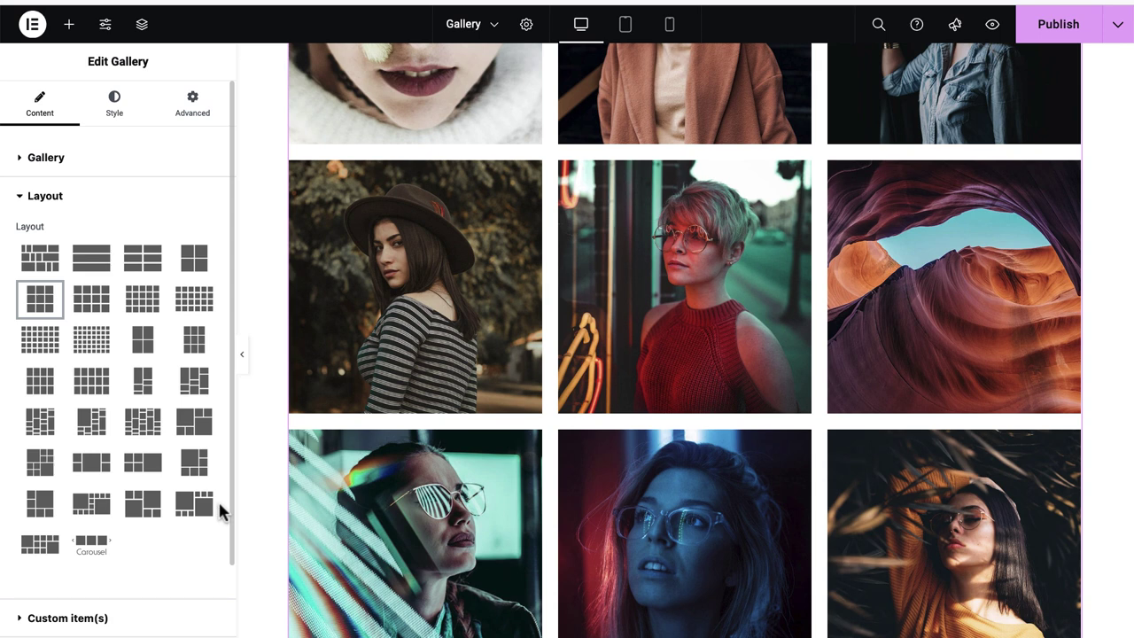
scroll(218, 501, "down", 3)
Step: View the gallery's custom item options and set the images gap to 20 in the gallery settings
left_click(186, 504)
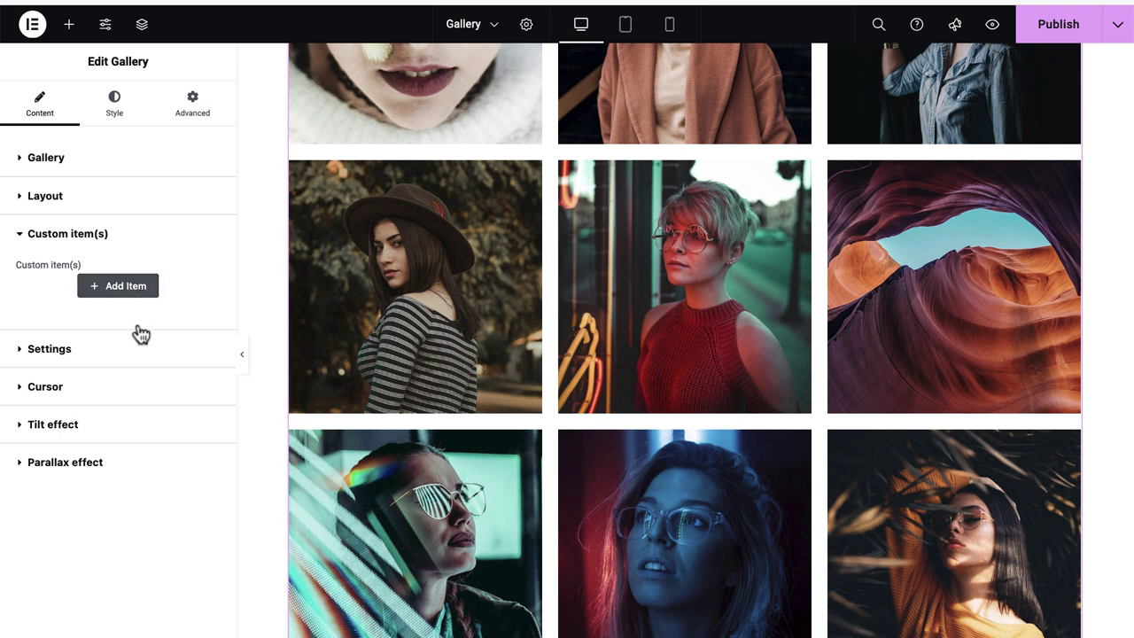
left_click(142, 353)
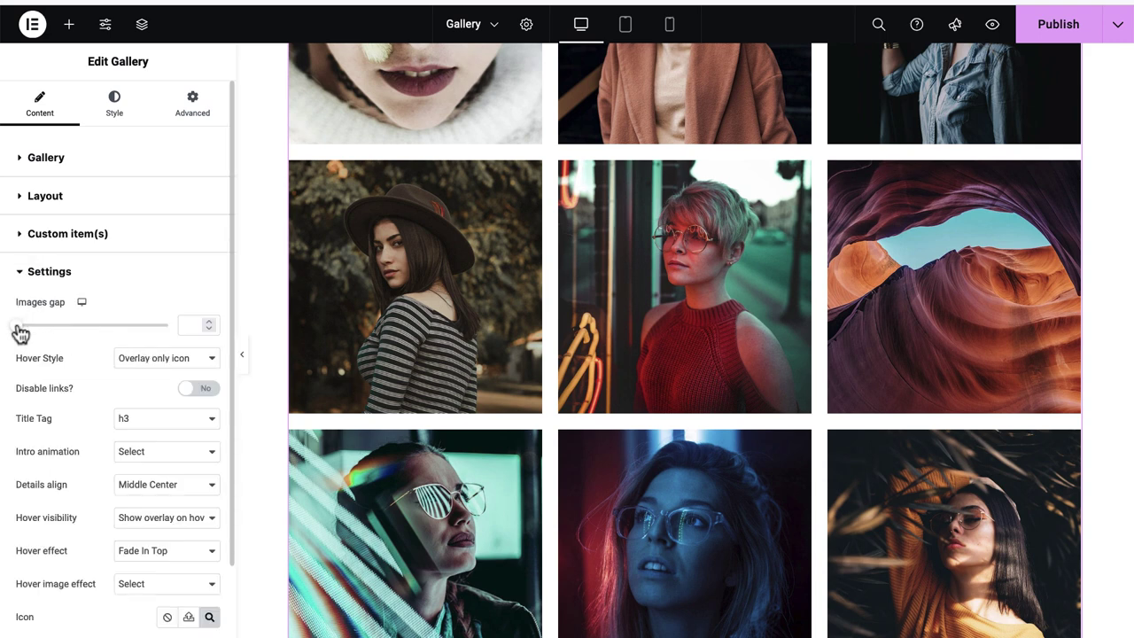
mouse_move(19, 332)
left_mouse_down()
mouse_move(42, 332)
mouse_move(29, 332)
left_mouse_up()
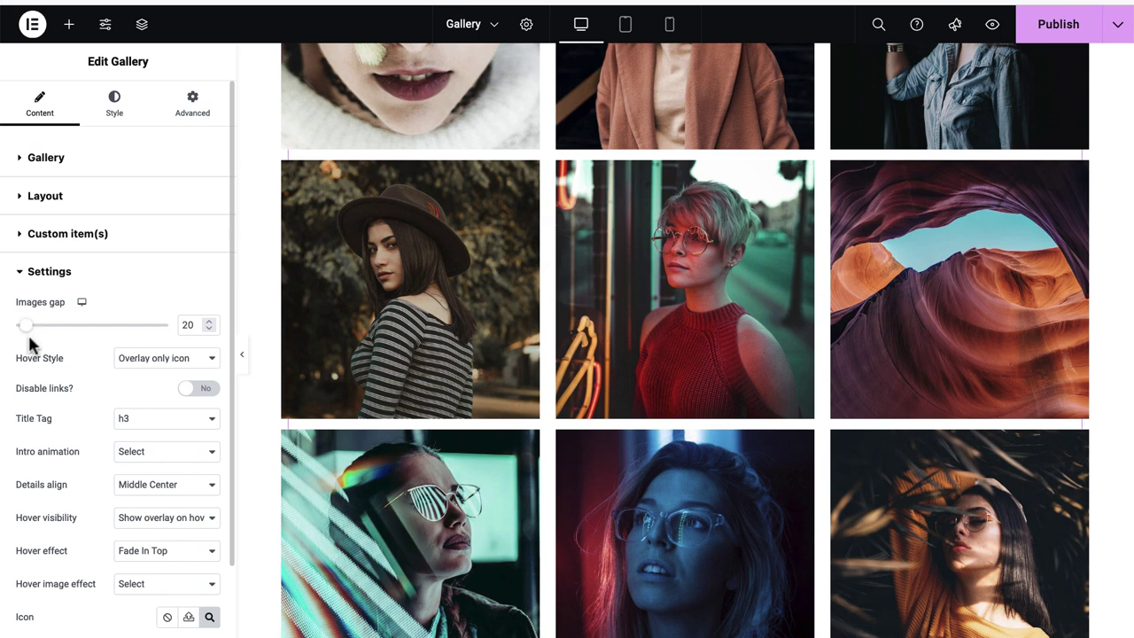
Step: Try the hover style "Overlay icon - title and description after image", and return it to "Overlay only icon"
left_click(182, 359)
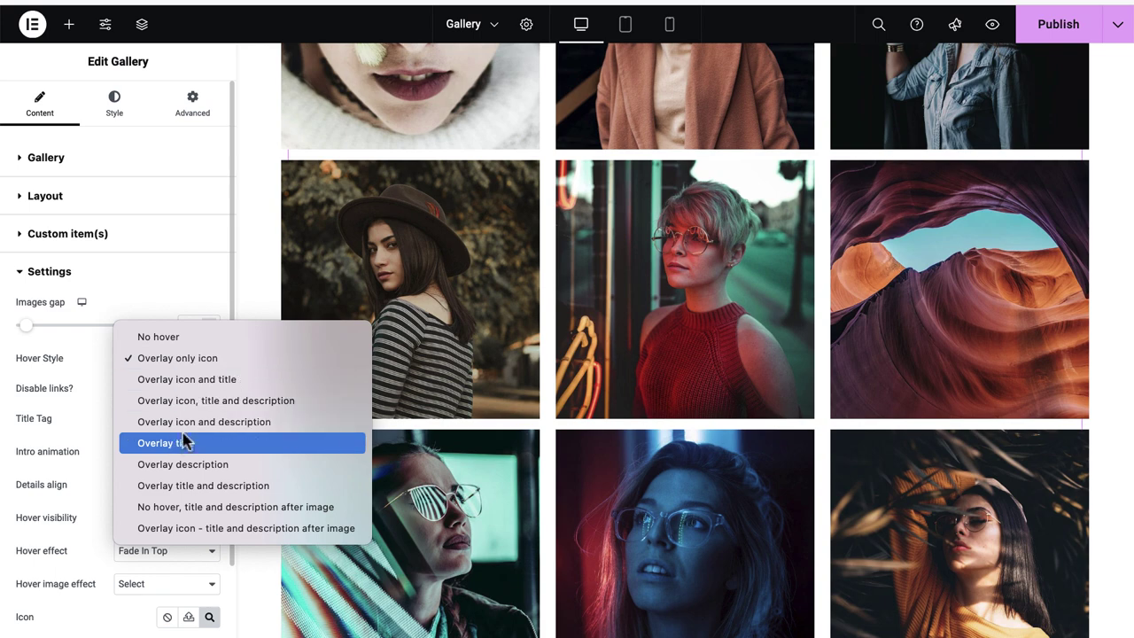
left_click(212, 528)
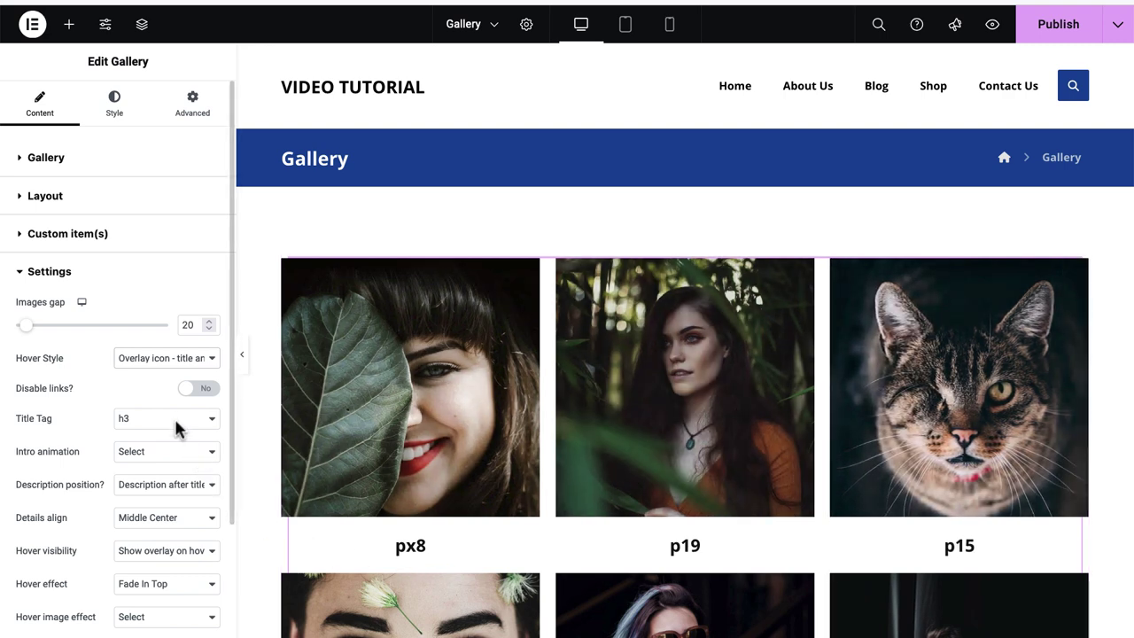
left_click(157, 362)
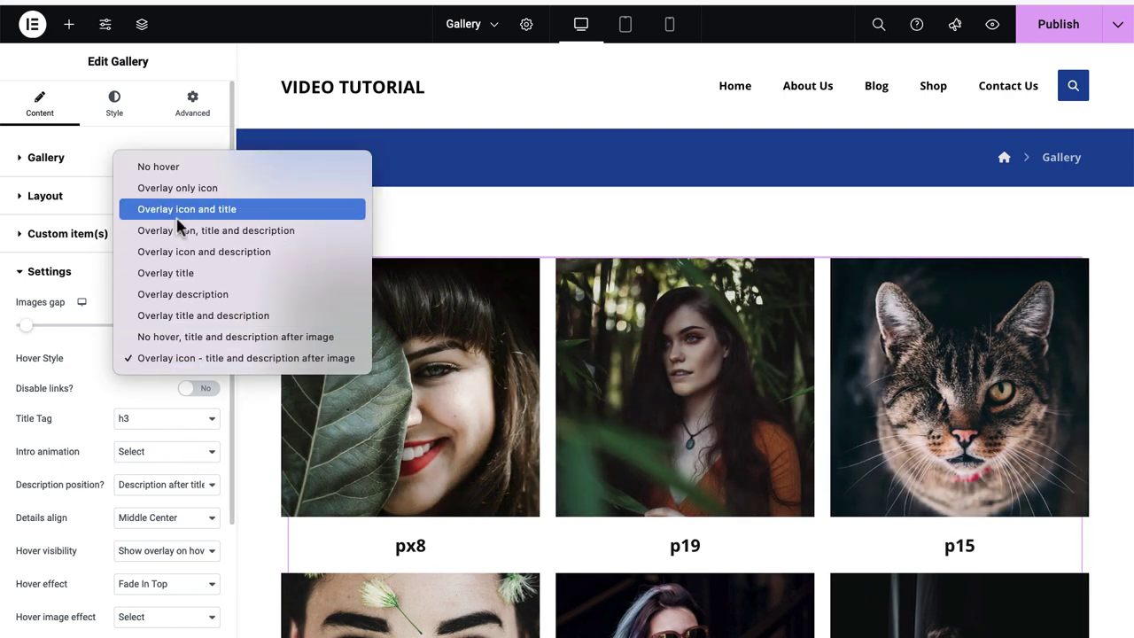
left_click(176, 189)
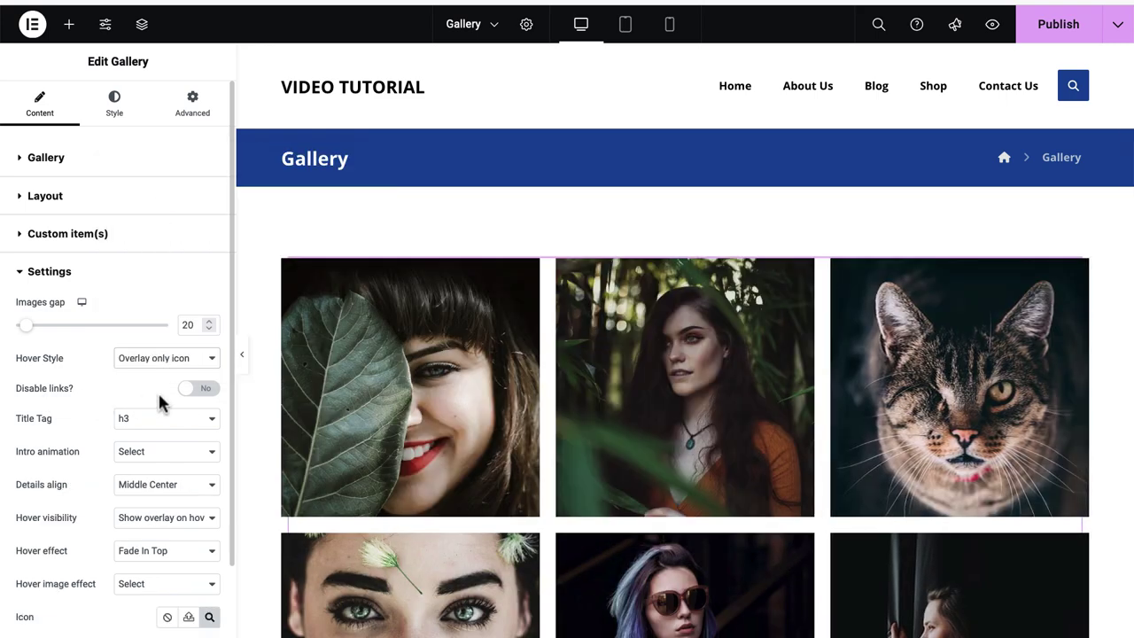
Step: Disable the links on the gallery images and view the available title tag options
left_click(204, 390)
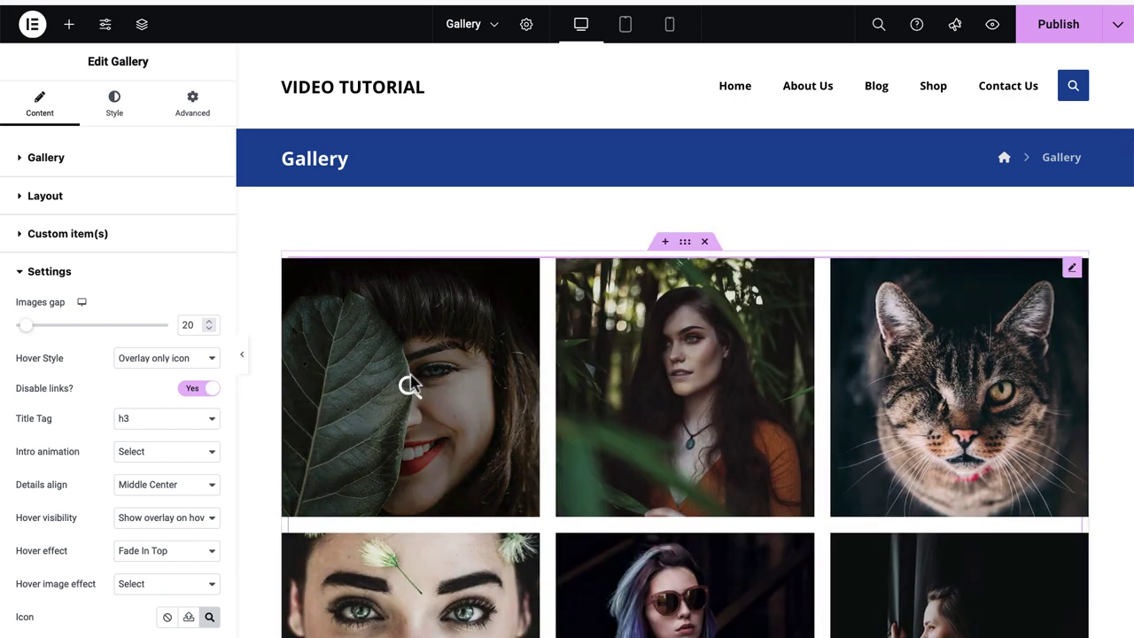
scroll(409, 386, "down", 3)
scroll(188, 405, "down", 2)
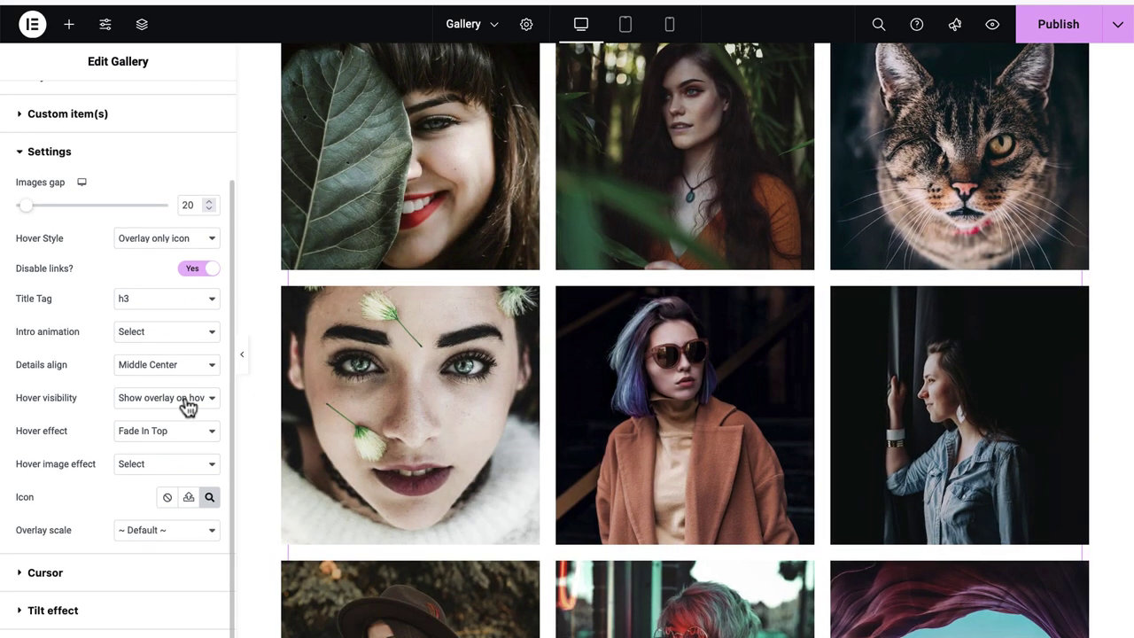
left_click(142, 307)
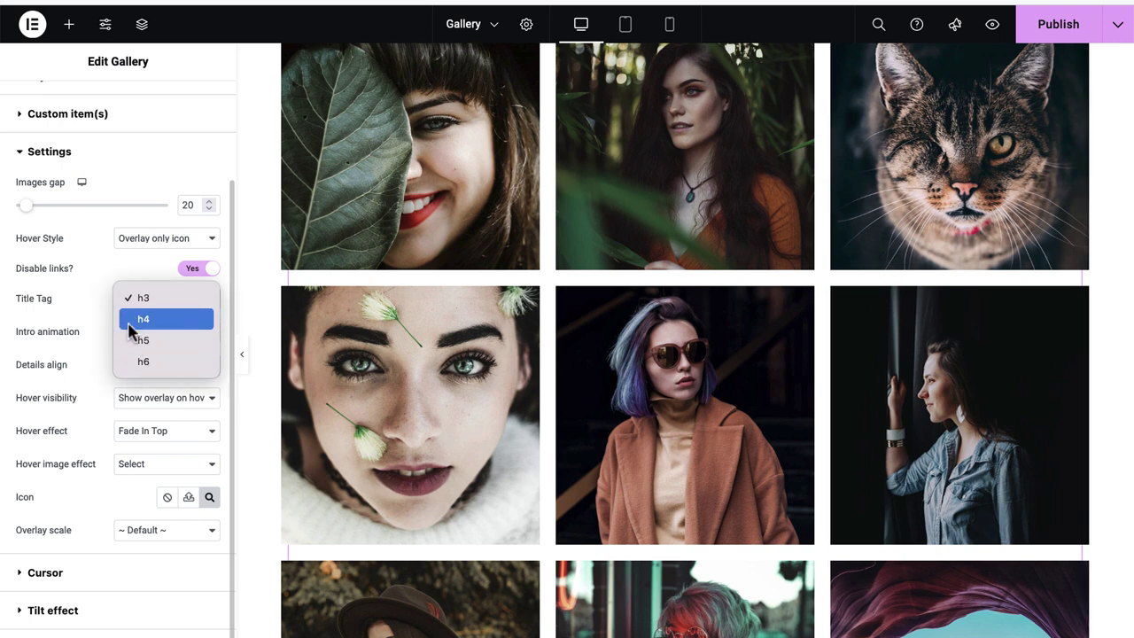
left_click(103, 293)
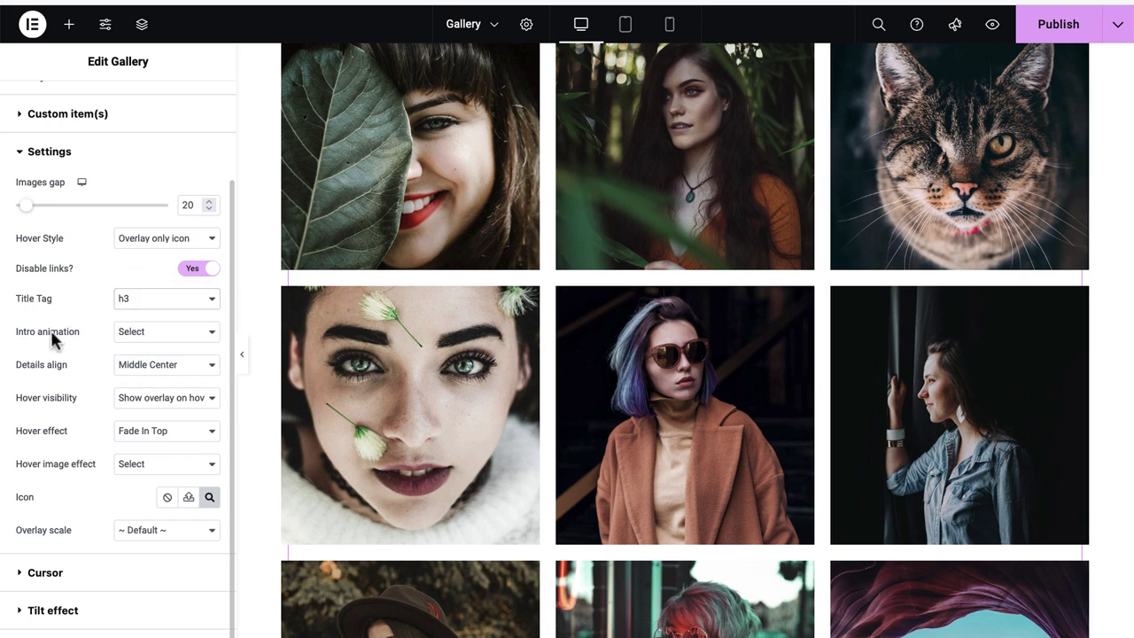
Step: Try the Fade In intro animation on the gallery and preview how the images load
left_click(141, 337)
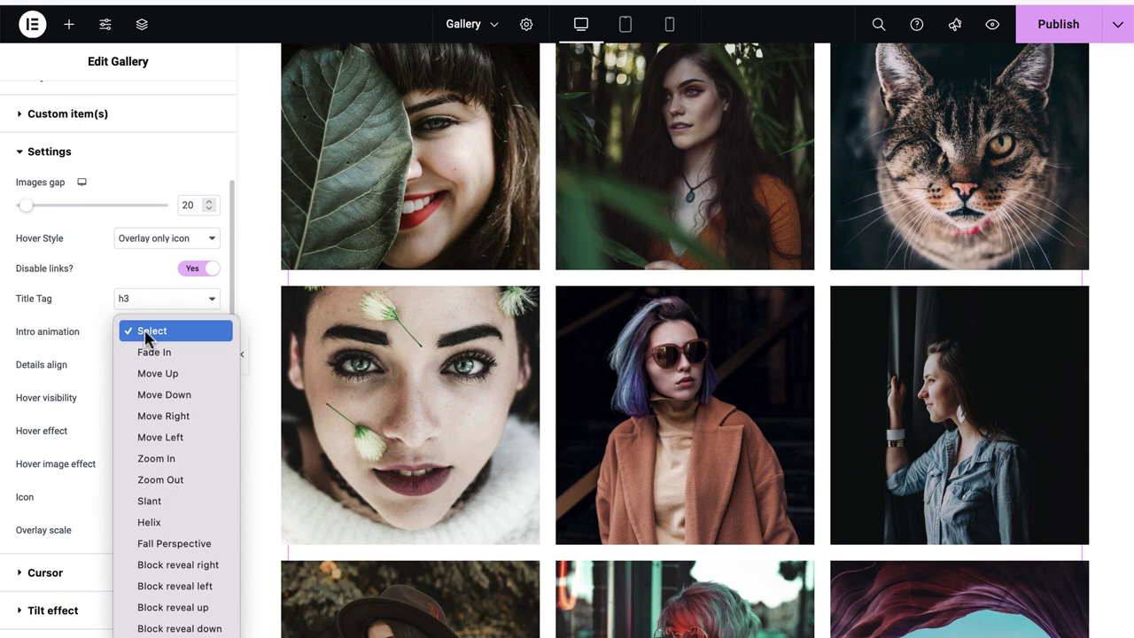
left_click(145, 353)
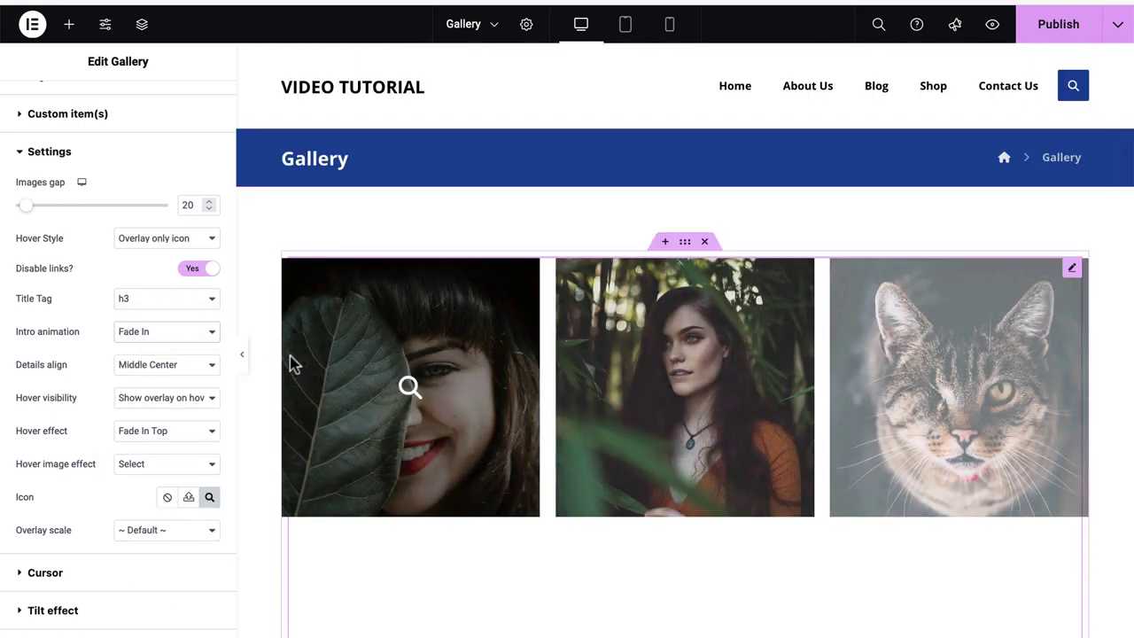
scroll(292, 363, "down", 5)
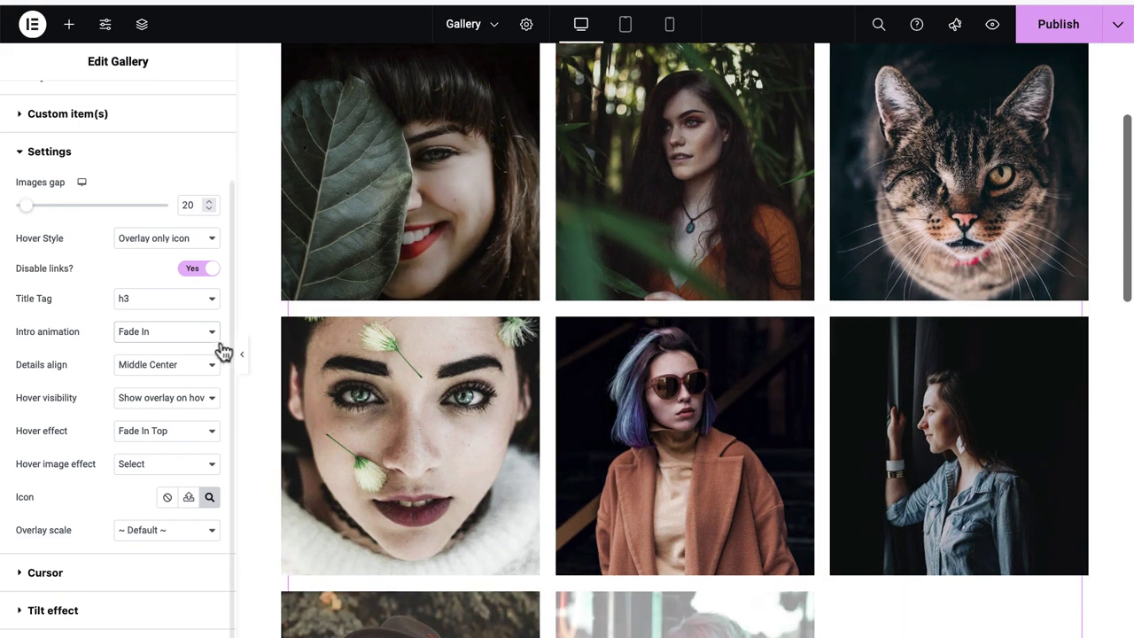
Step: Set the gallery's intro animation to Move Left and preview it across the rows of images
left_click(209, 335)
left_click(206, 416)
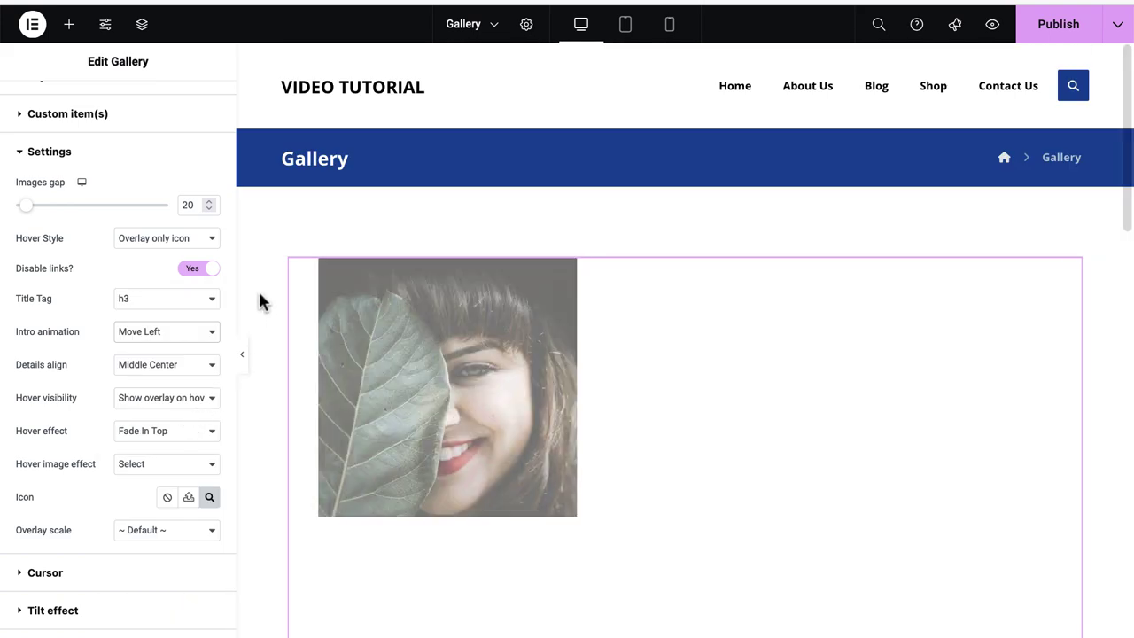
scroll(260, 302, "down", 7)
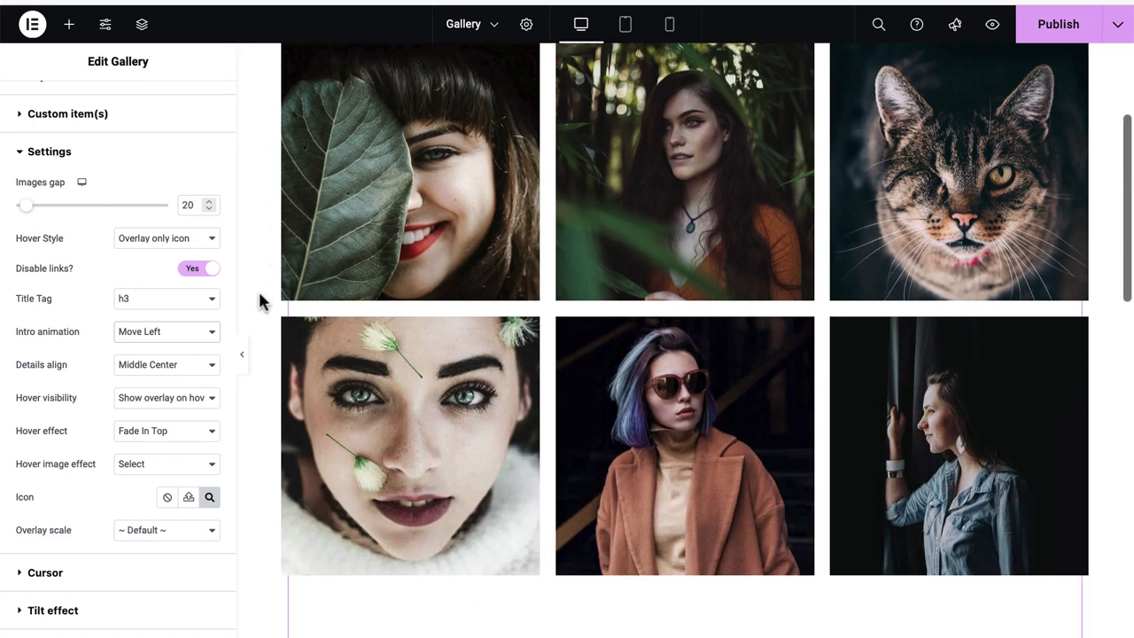
scroll(260, 302, "down", 6)
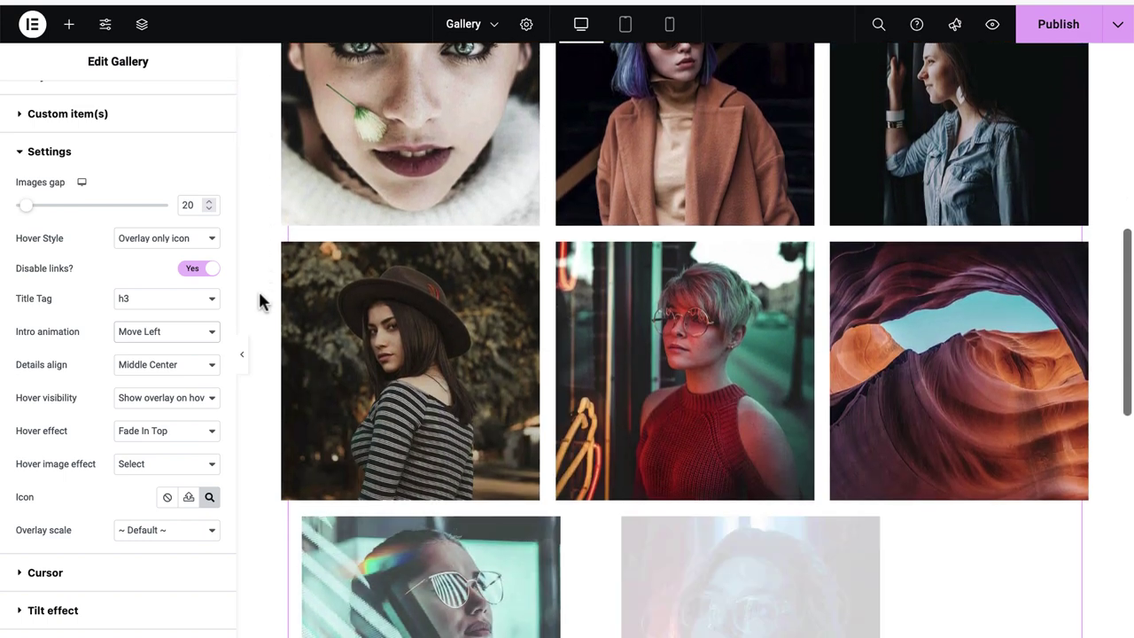
scroll(259, 302, "up", 7)
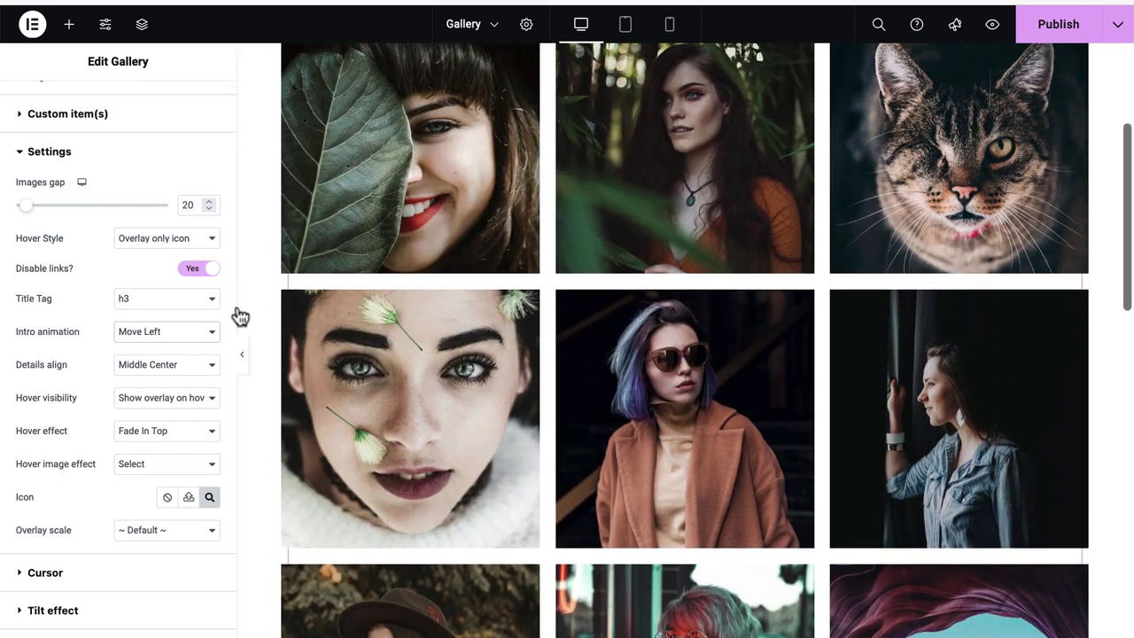
Step: Try aligning the hover details to Top Center on the gallery images, and return them to Middle Center
left_click(177, 363)
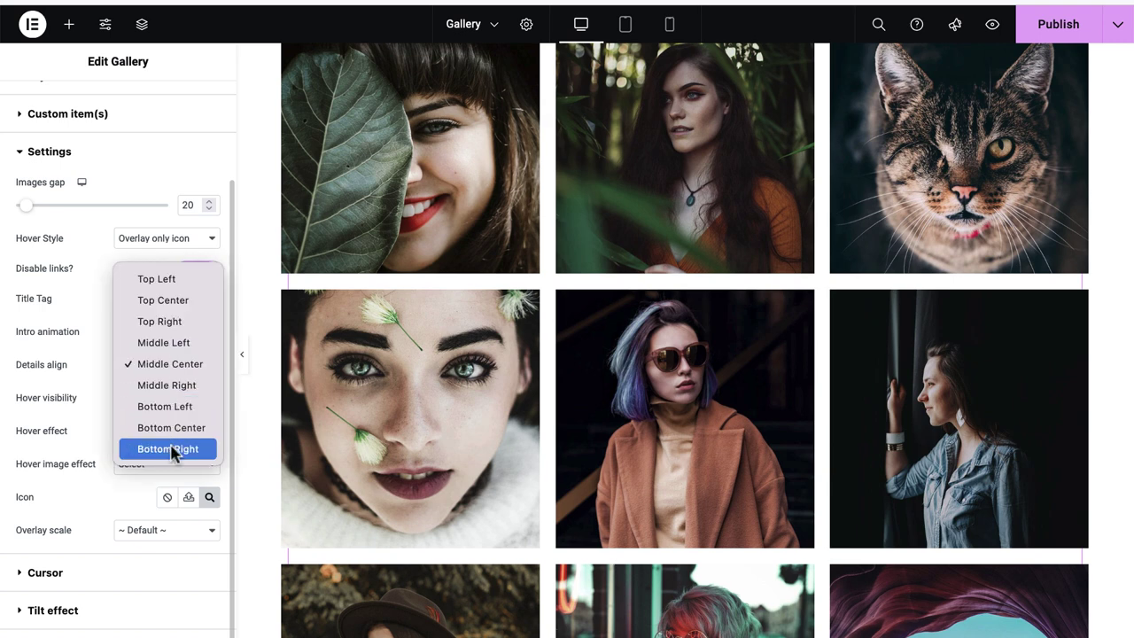
left_click(172, 300)
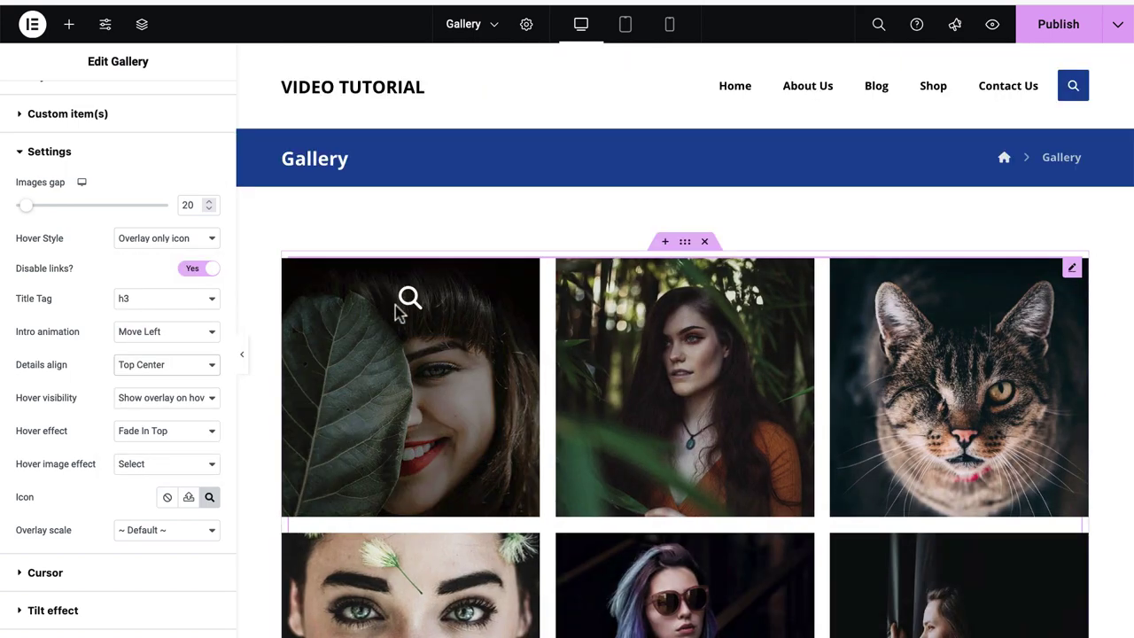
left_click(190, 364)
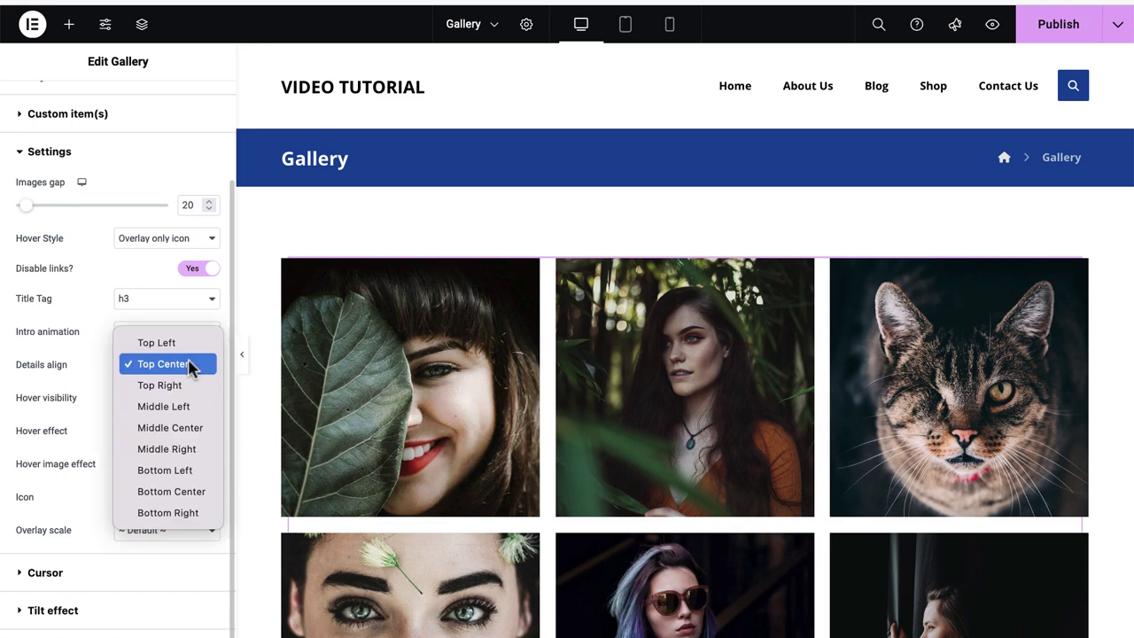
left_click(170, 427)
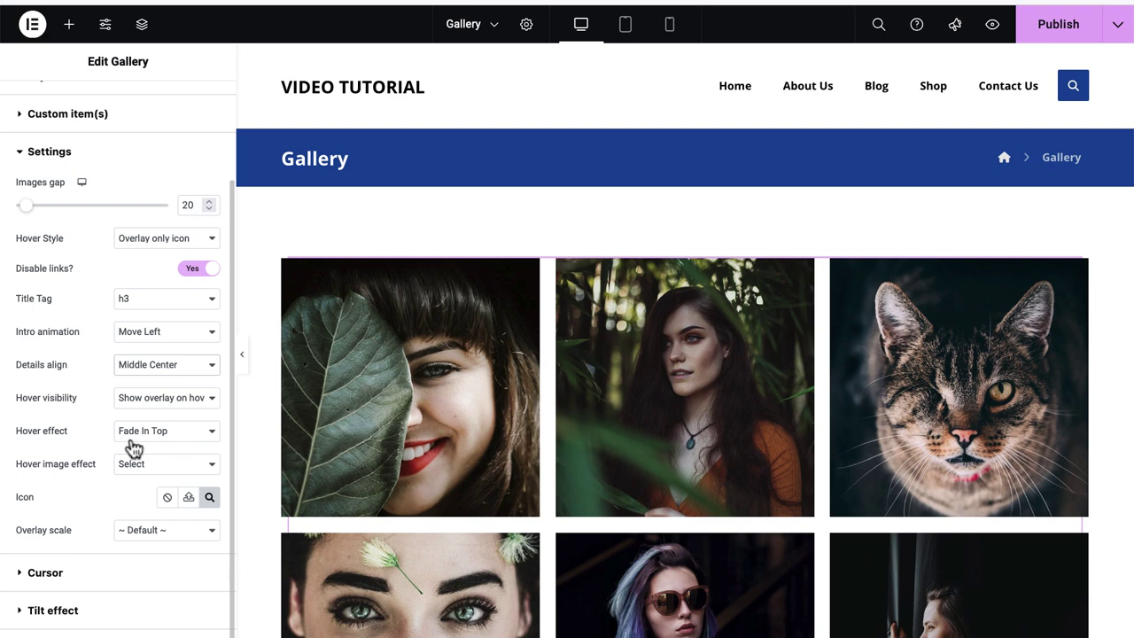
Step: Set the gallery's hover effect to Zoom In and the hover image effect to Shine
left_click(175, 433)
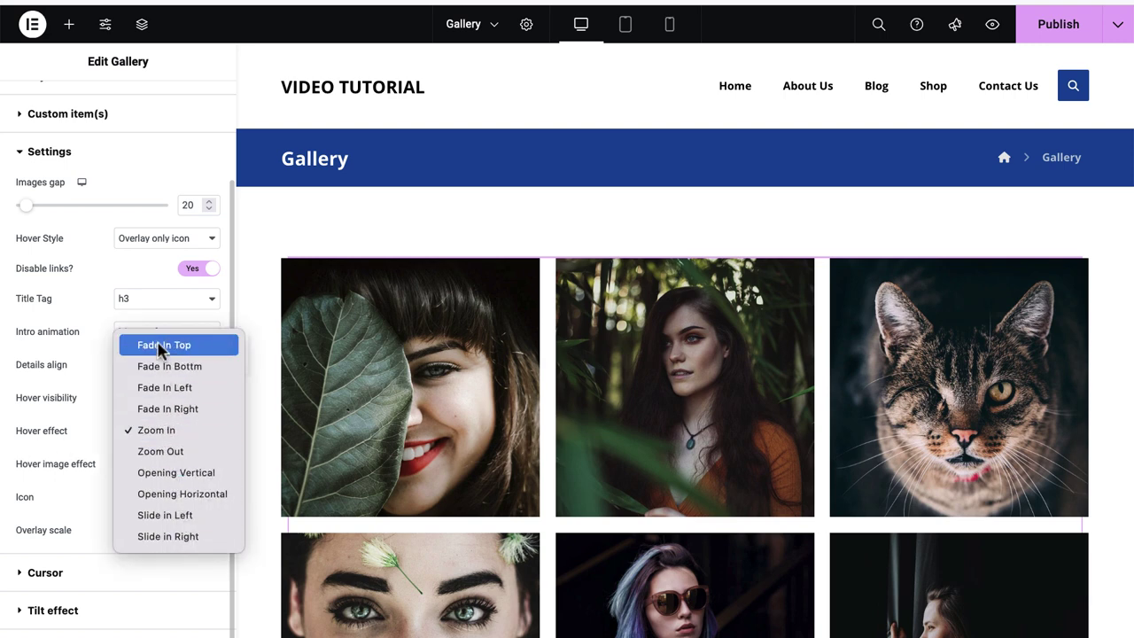
left_click(90, 346)
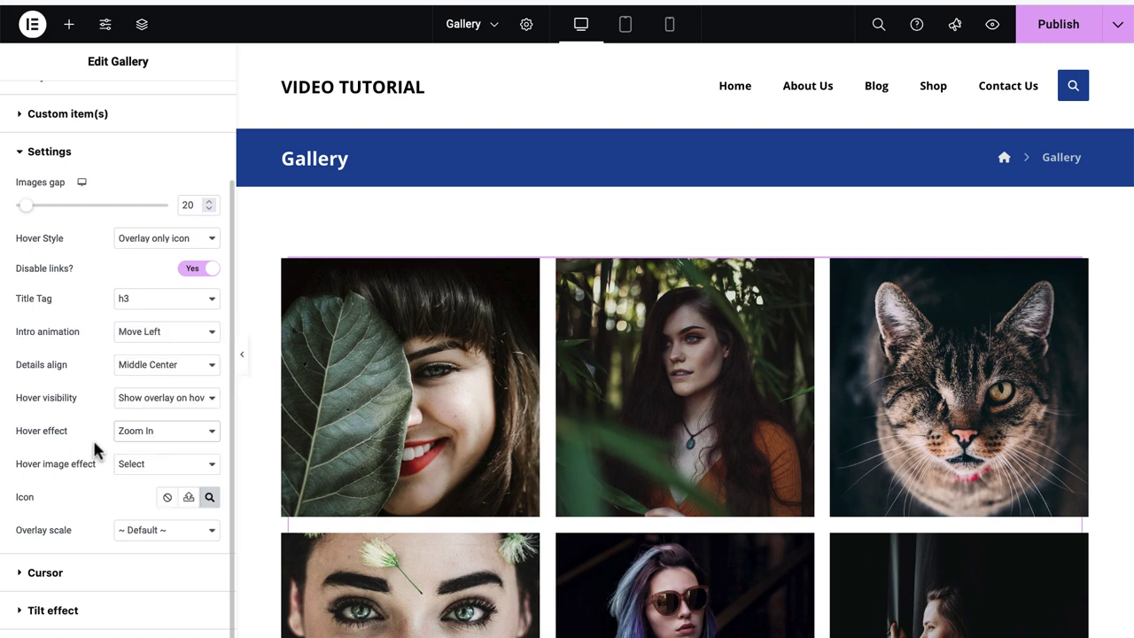
left_click(140, 470)
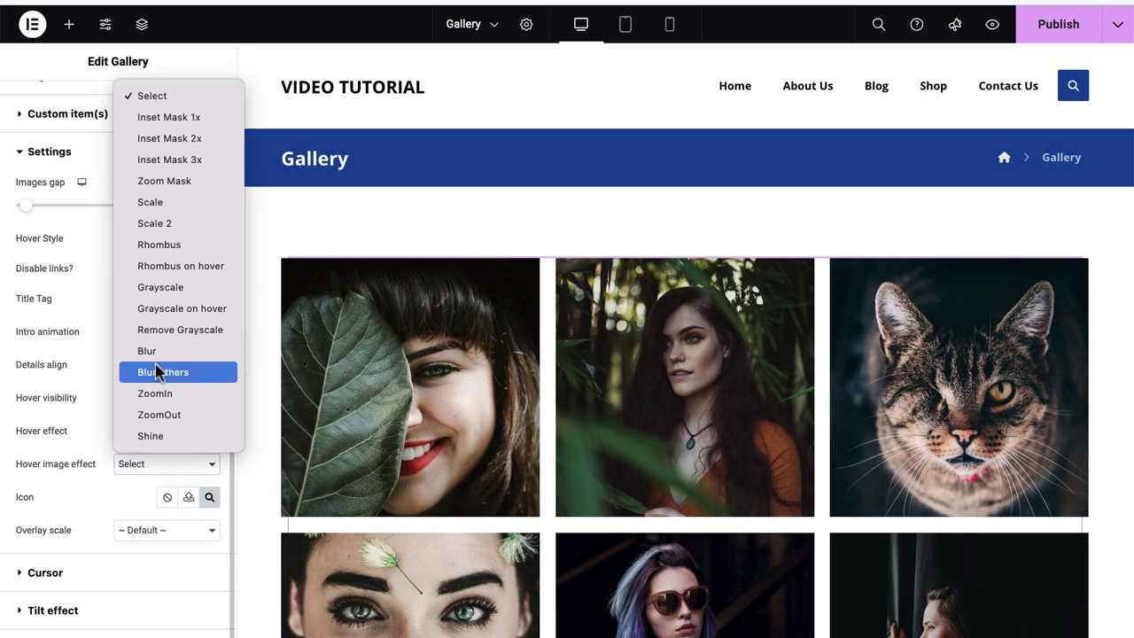
left_click(142, 436)
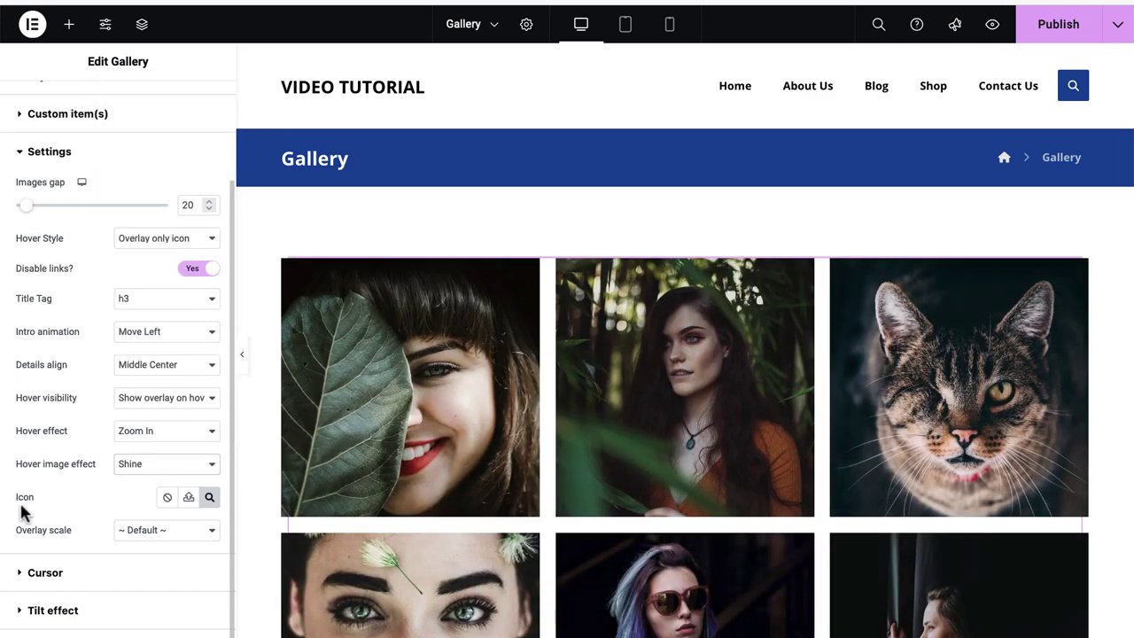
Step: Replace the gallery's overlay icon with the thin plus icon number 127 from the icon library
left_click(209, 499)
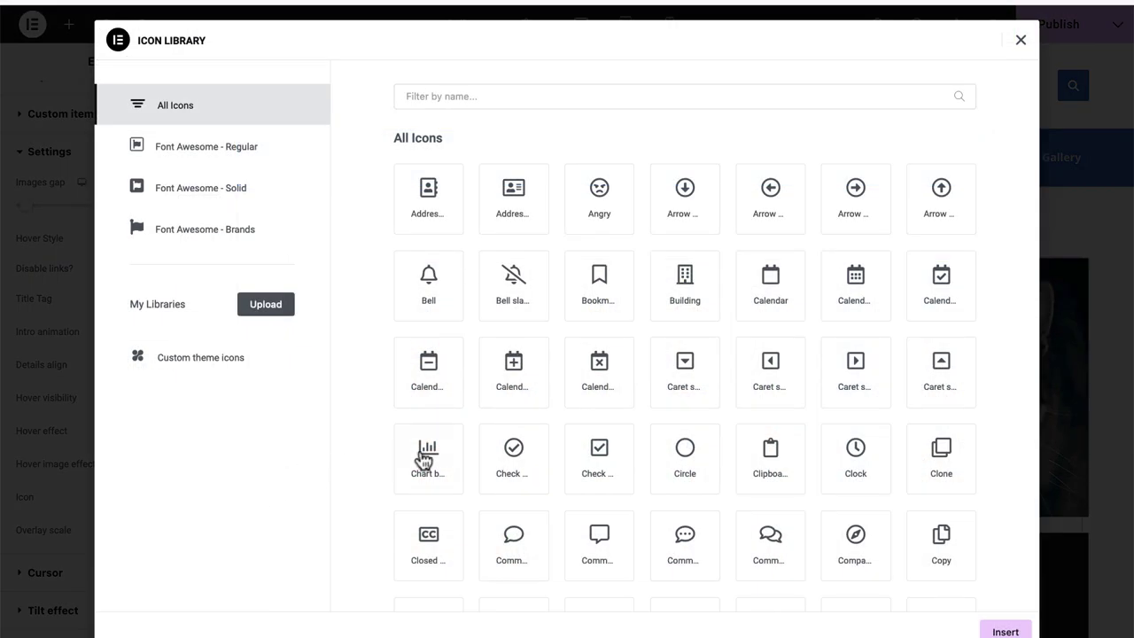
scroll(771, 358, "down", 15)
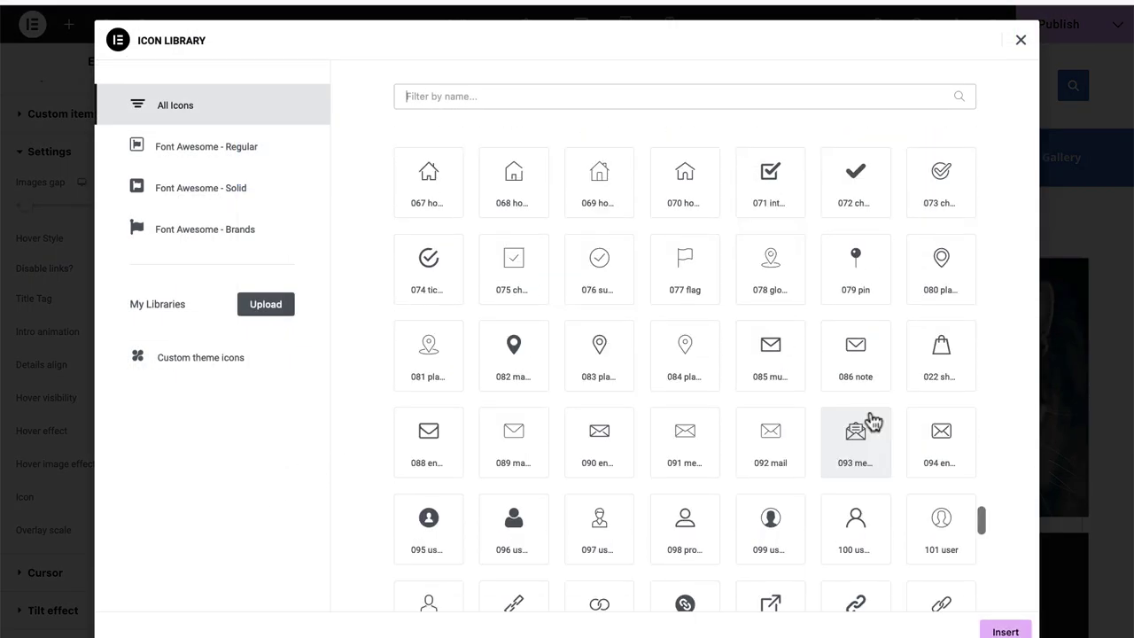
scroll(873, 422, "down", 5)
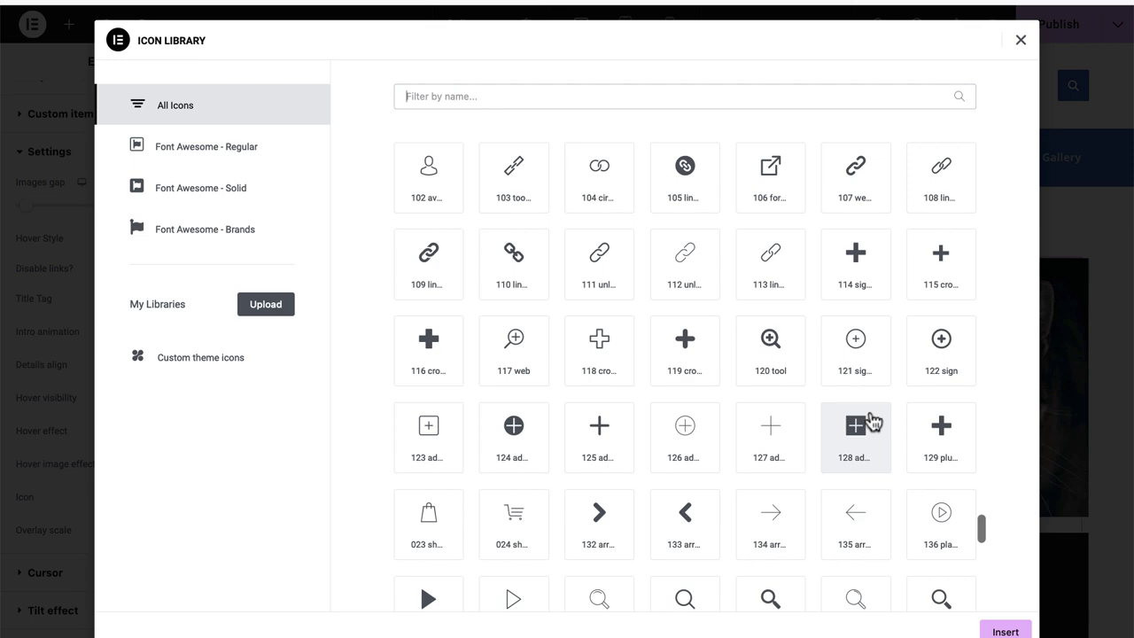
left_click(768, 431)
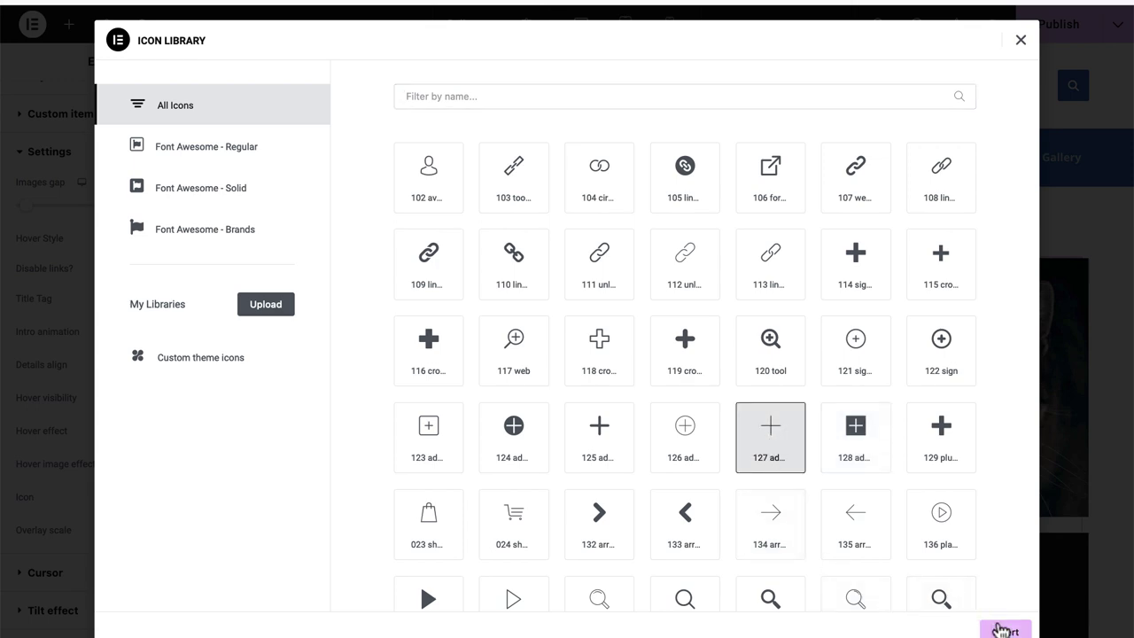
left_click(1003, 629)
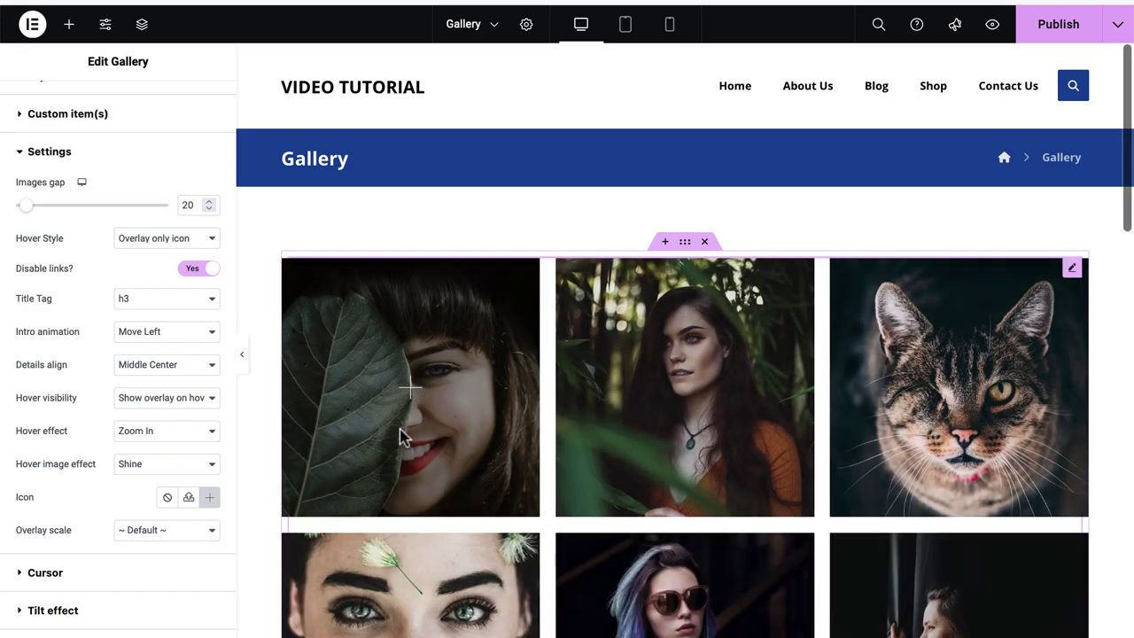
Step: Try overlay scales 3, 2 and 4 on the gallery images, and return the overlay scale to Default
left_click(156, 536)
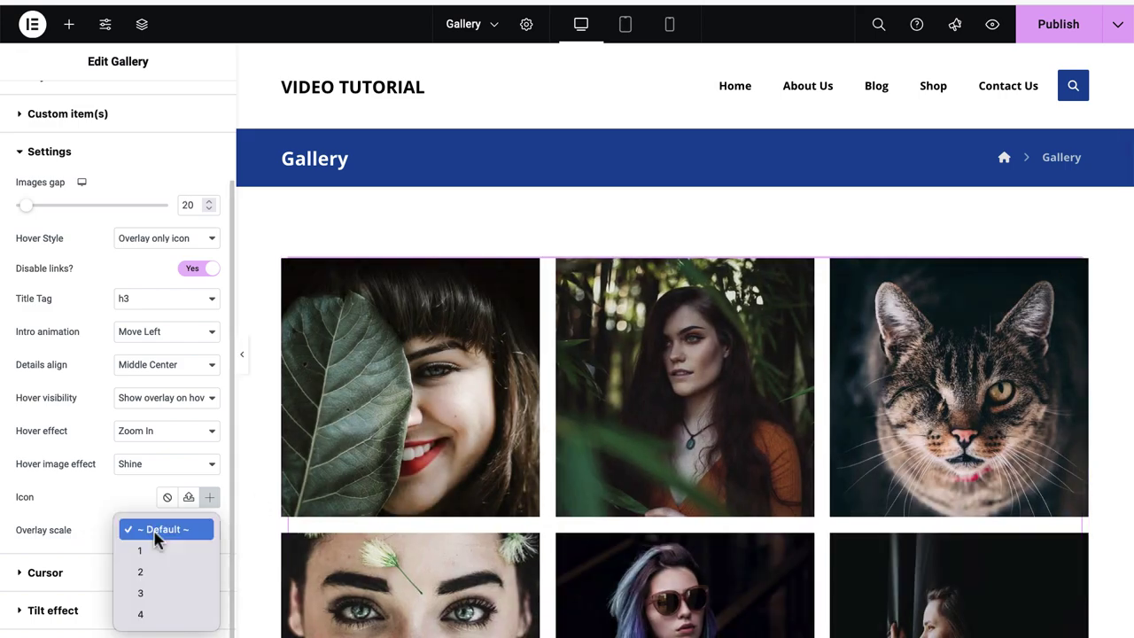
left_click(157, 593)
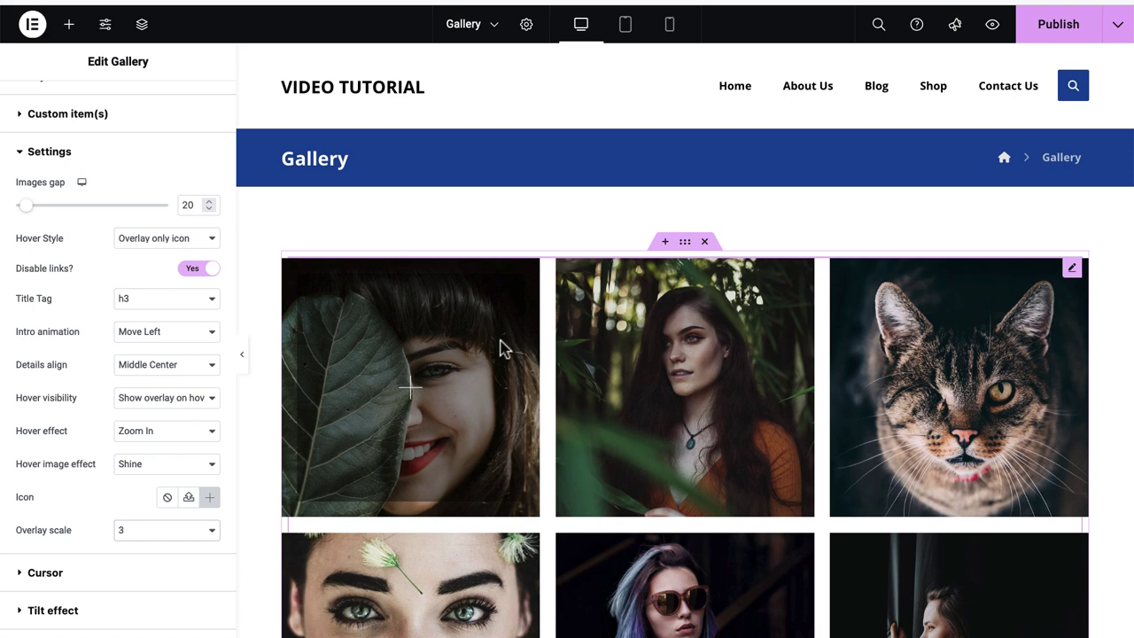
scroll(650, 431, "down", 3)
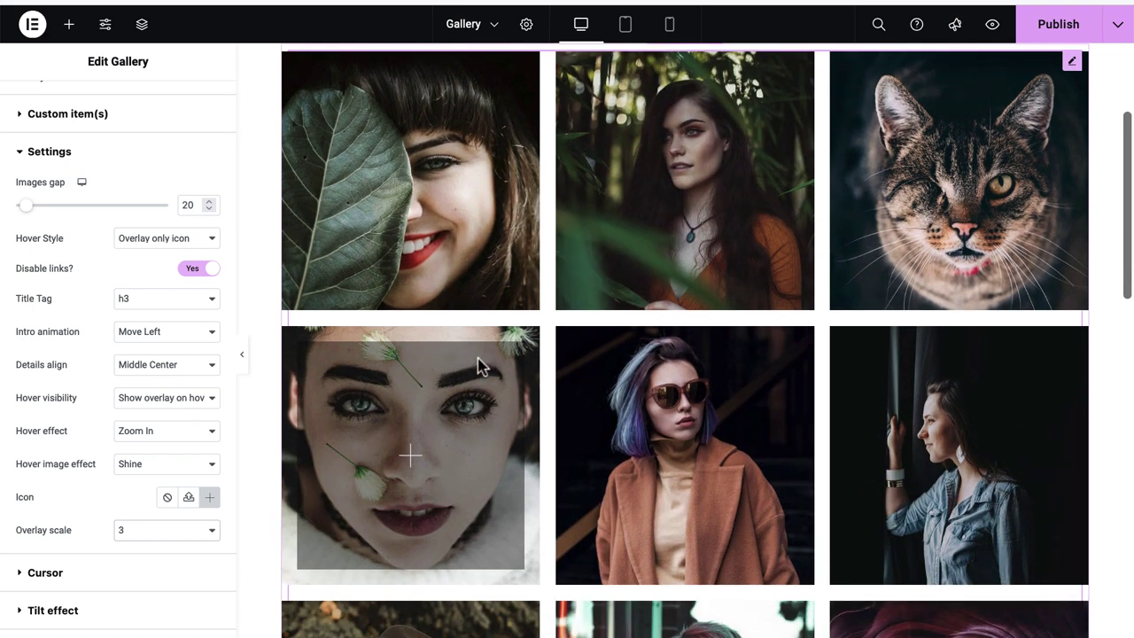
left_click(198, 531)
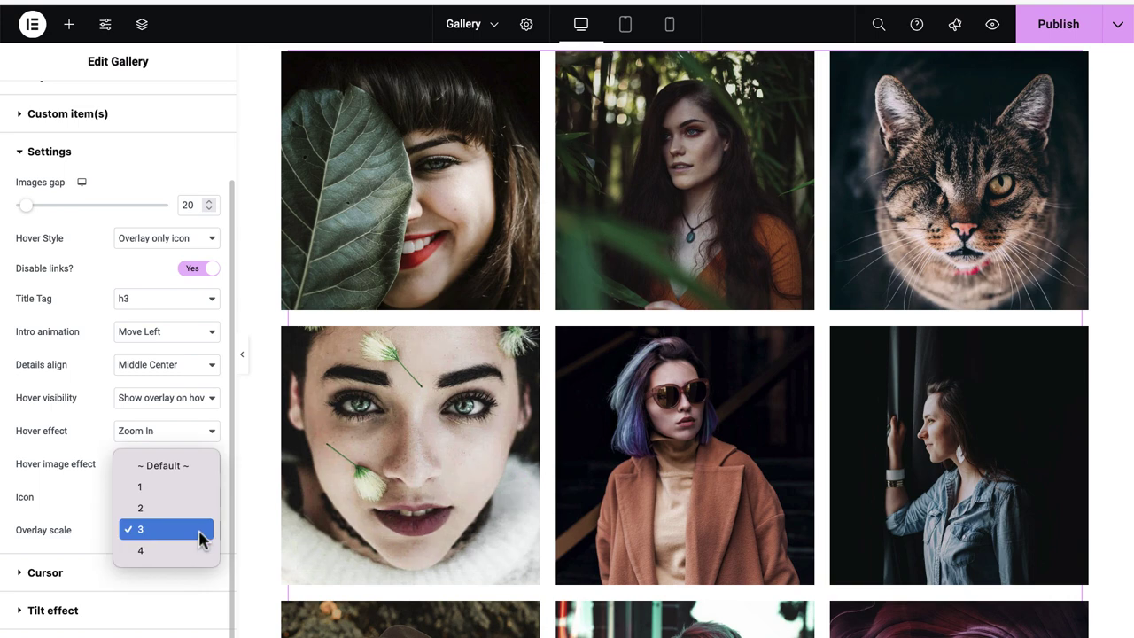
left_click(200, 508)
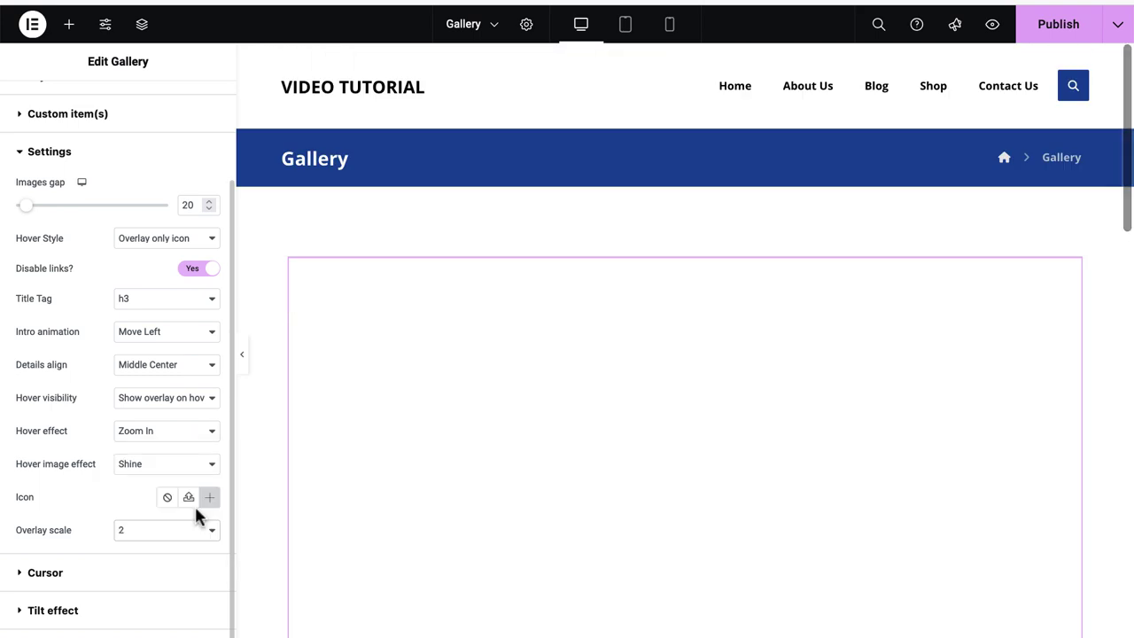
scroll(452, 489, "down", 2)
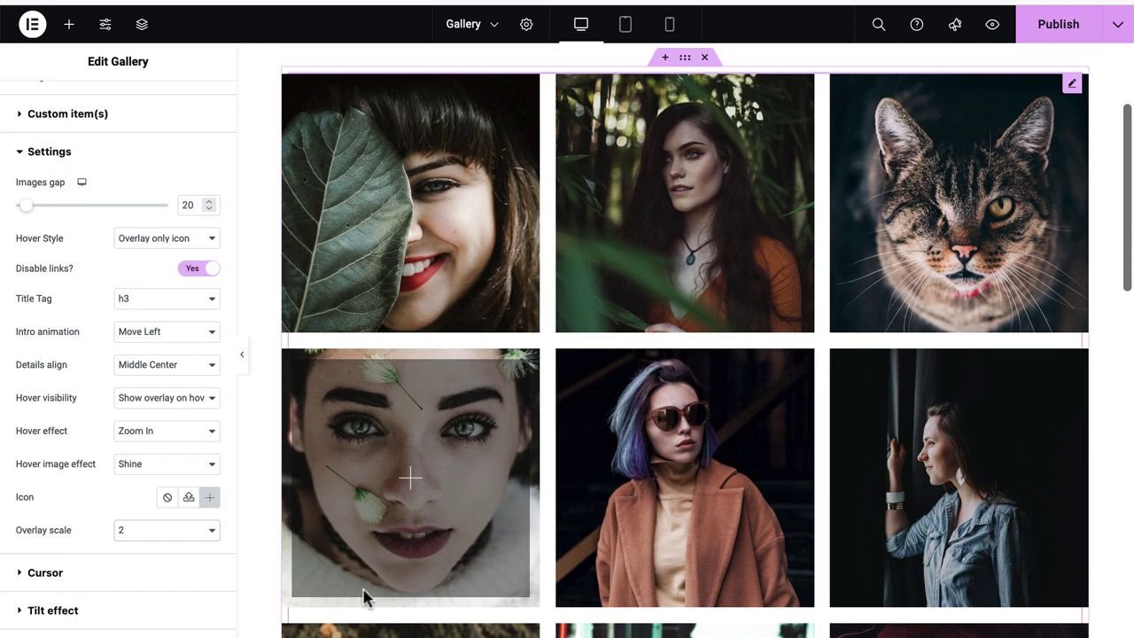
left_click(207, 532)
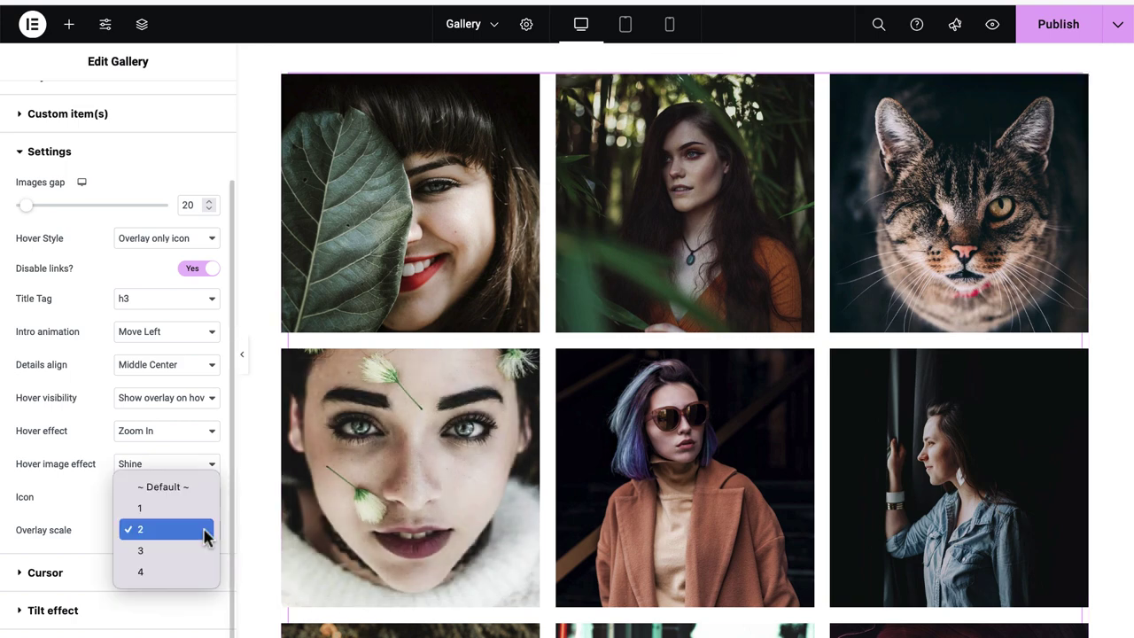
left_click(188, 572)
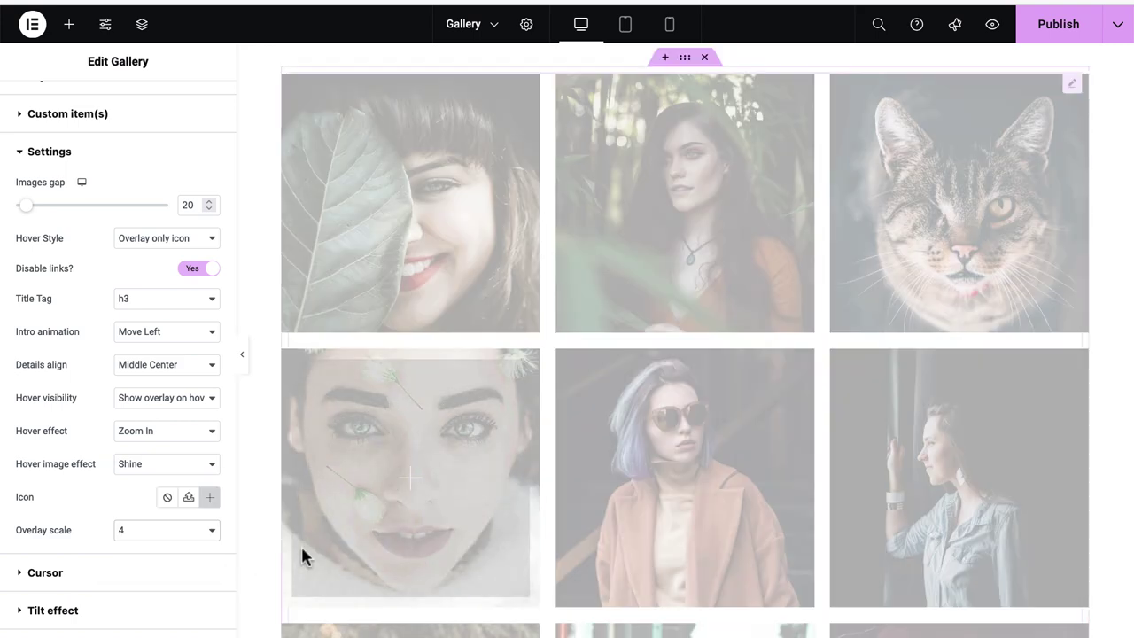
scroll(367, 538, "down", 3)
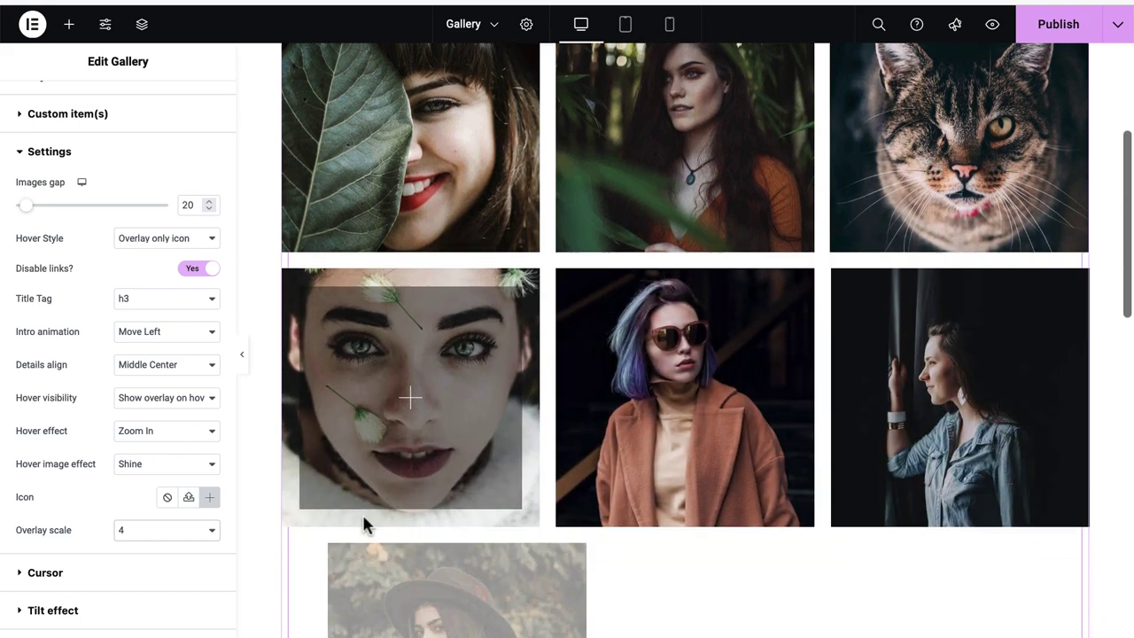
left_click(202, 529)
left_click(186, 440)
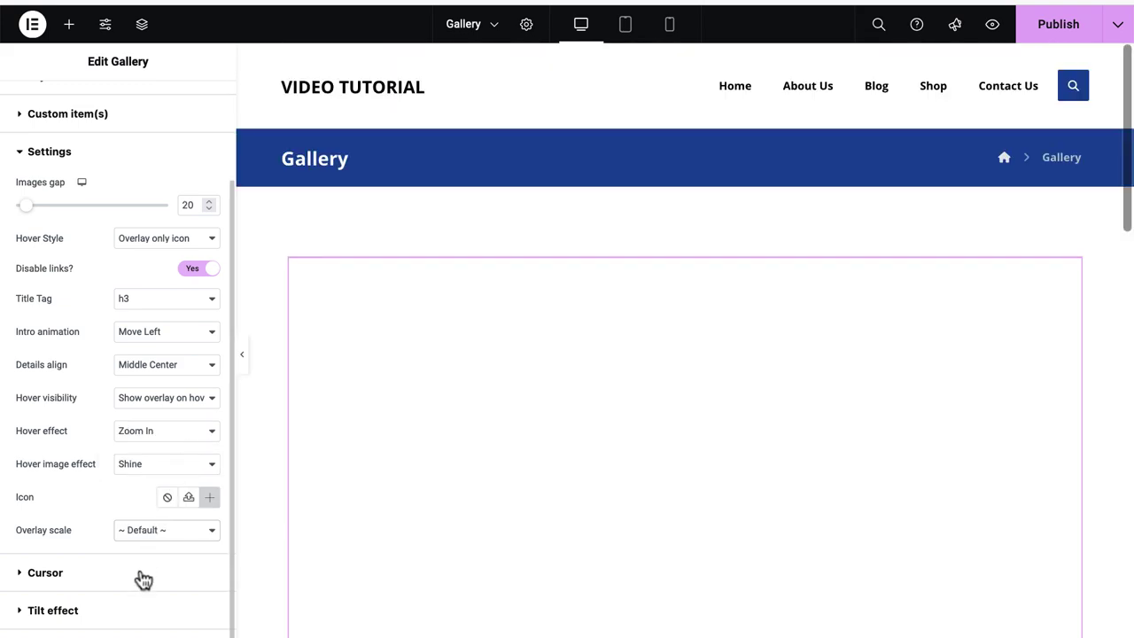
left_click(139, 575)
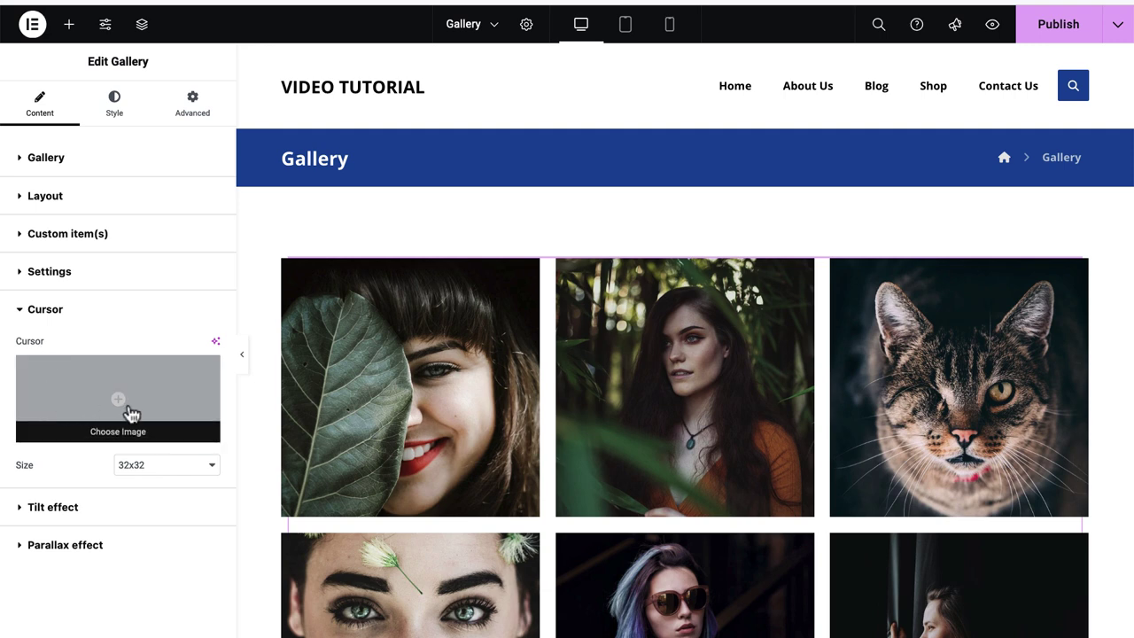
left_click(59, 510)
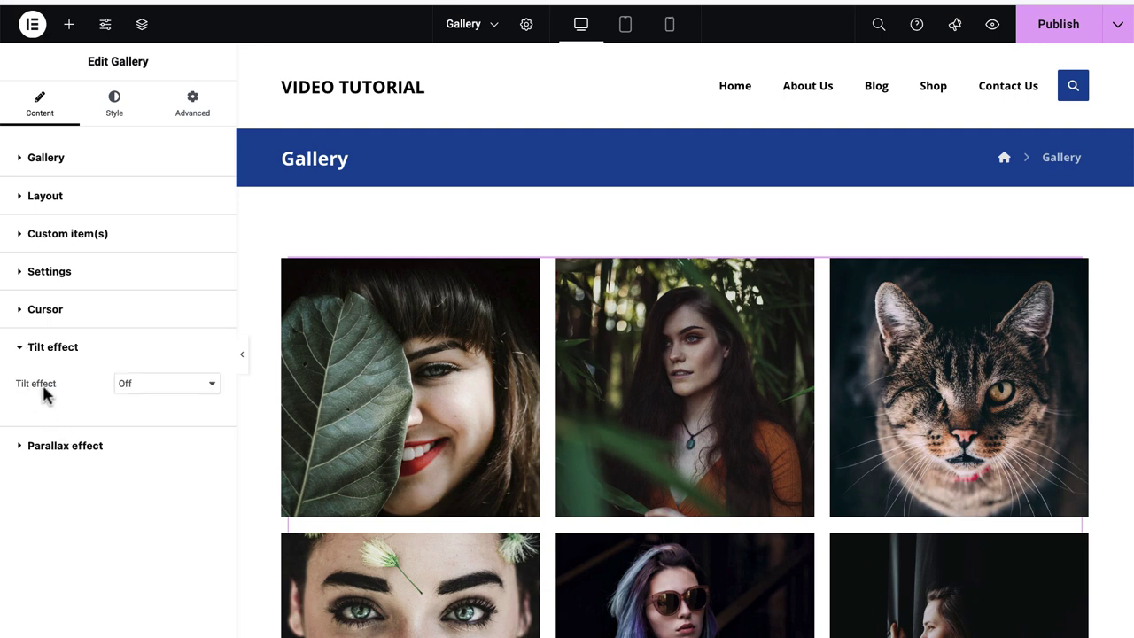
Step: Set the background color of the gallery's container to blue #0045a0 in its style settings
left_click(115, 104)
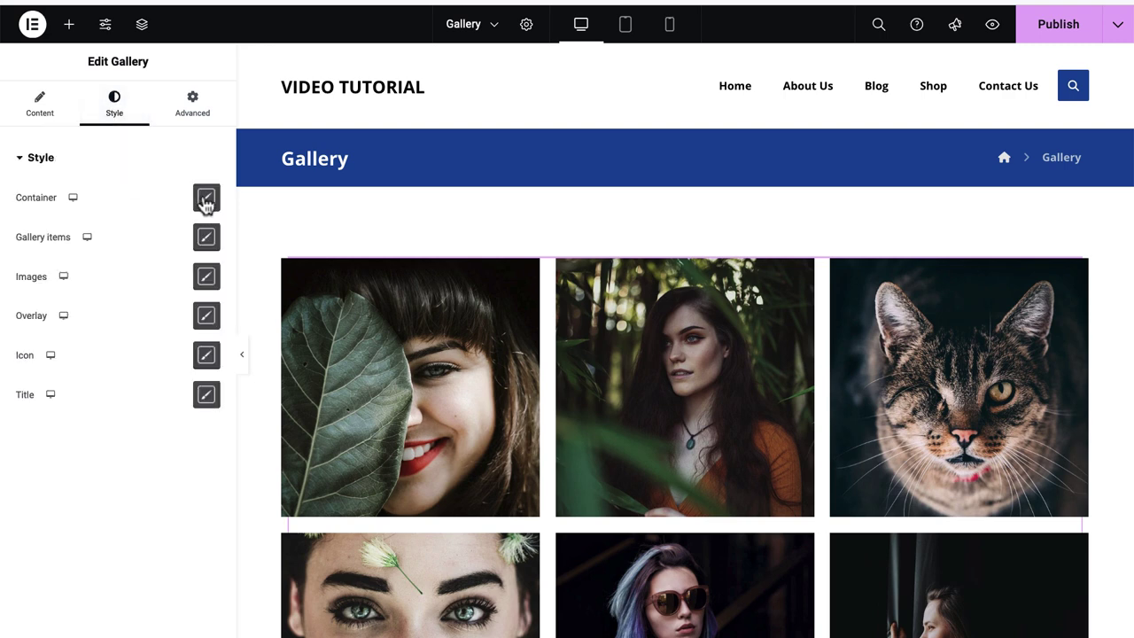
left_click(205, 200)
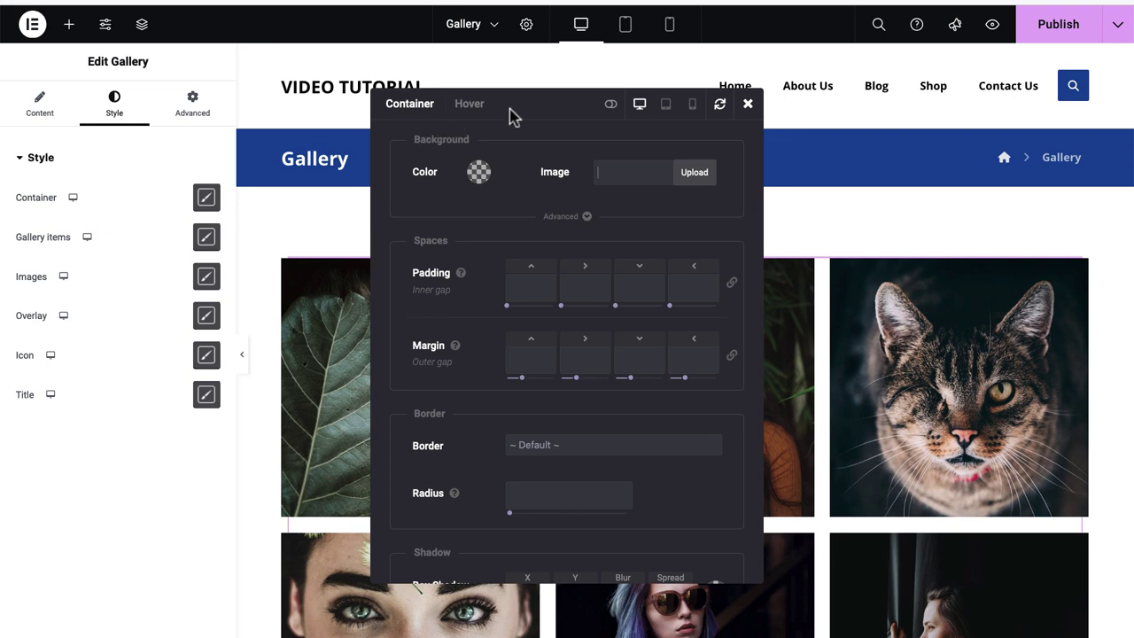
left_click_drag(512, 116, 186, 104)
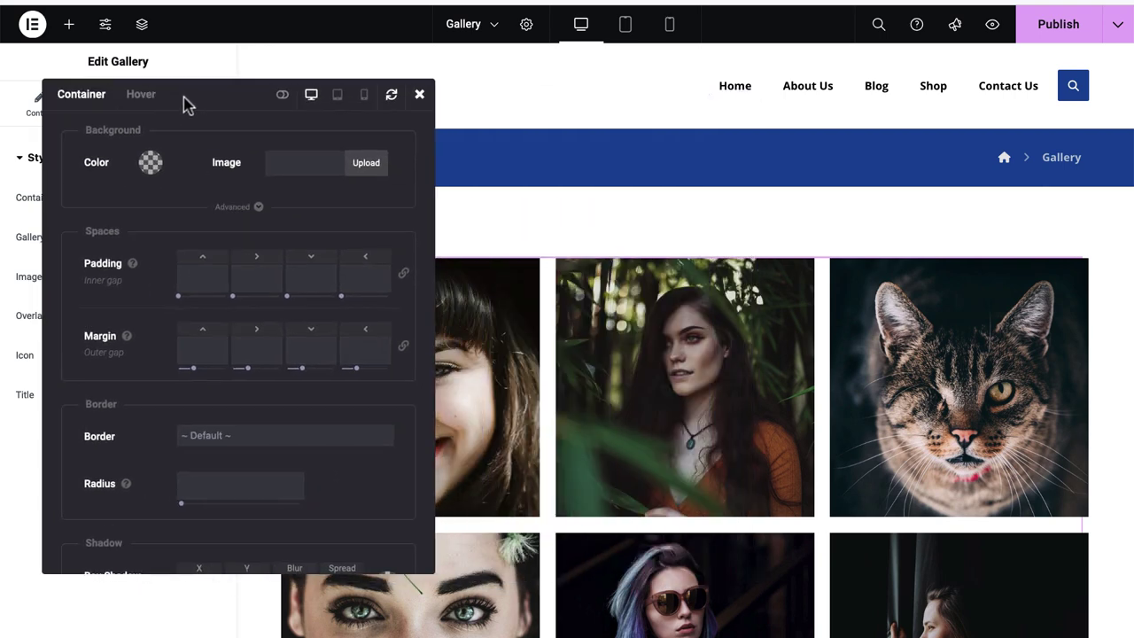
left_click(150, 163)
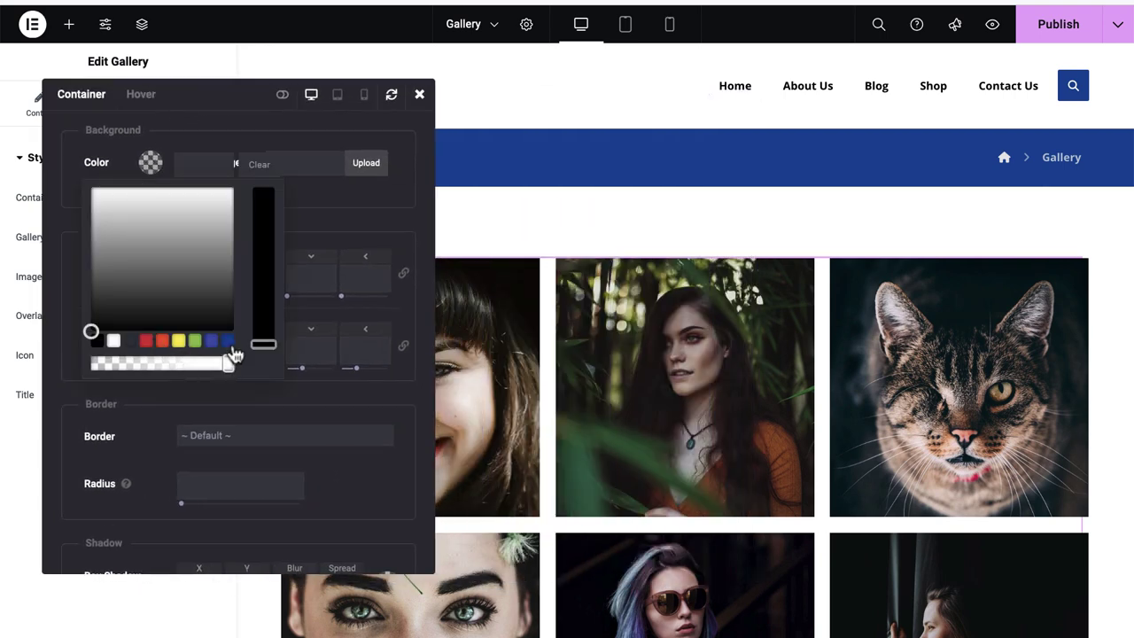
left_click(228, 341)
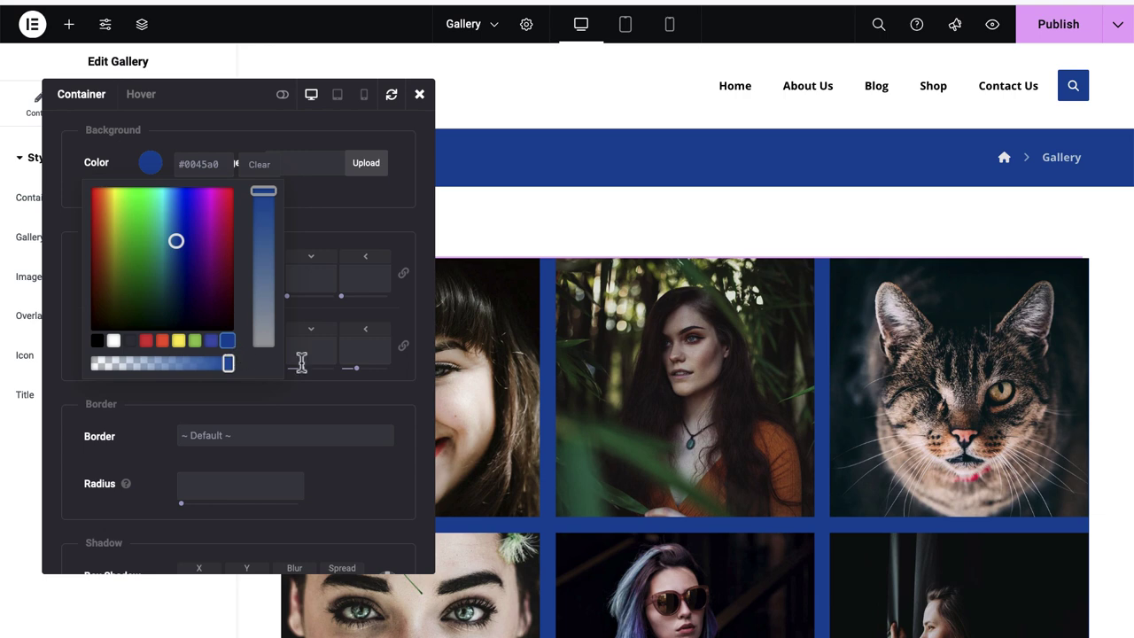
Step: Link the container's padding sides and try 10px, settling on 20px for all four sides
left_click(409, 281)
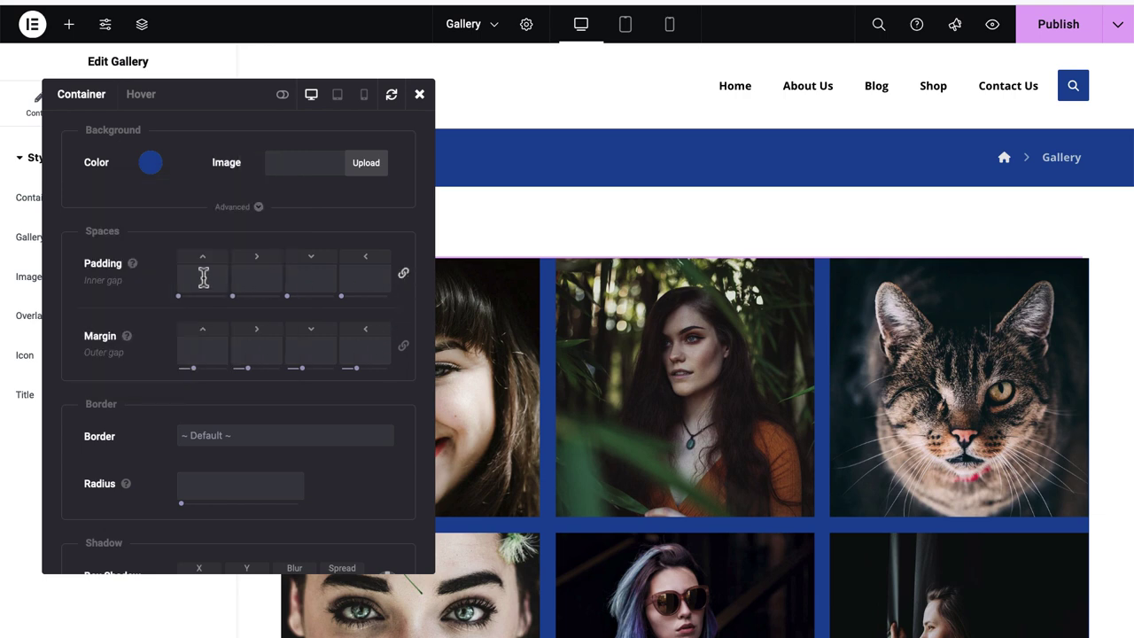
type("10")
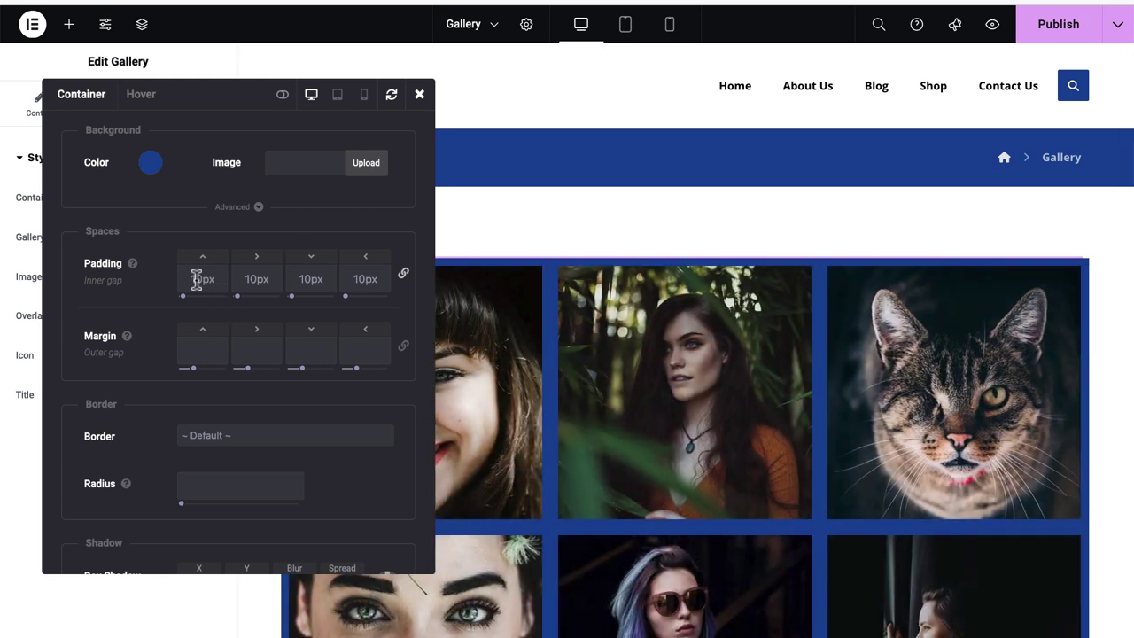
type("2")
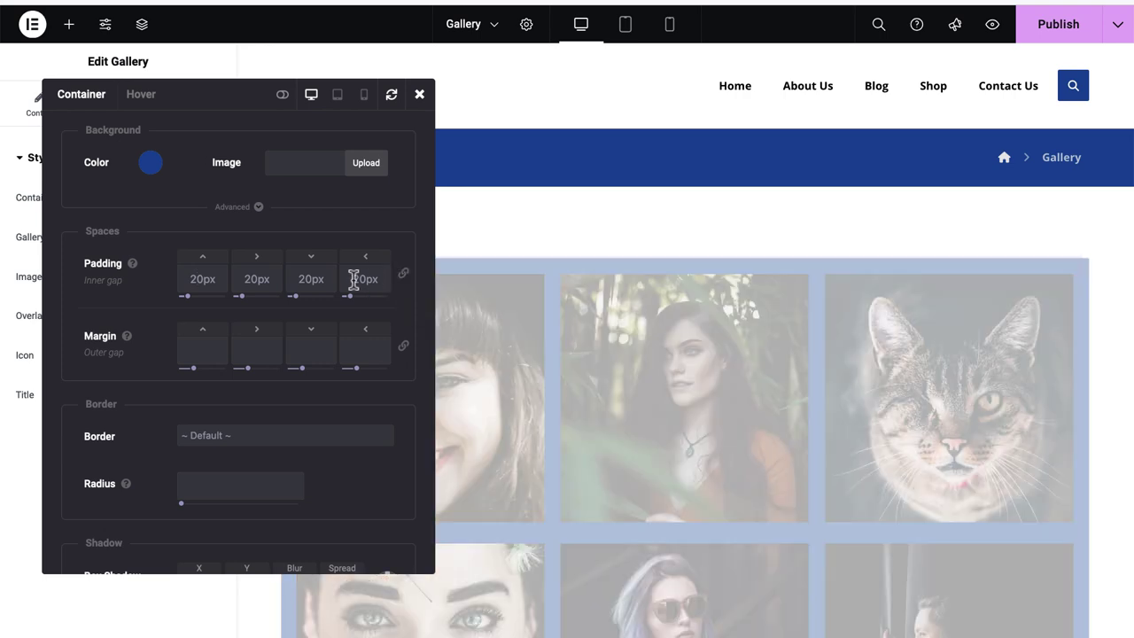
Step: Clear the container's padding values and background color, and close its style settings
double_click(348, 279)
key("BackSpace")
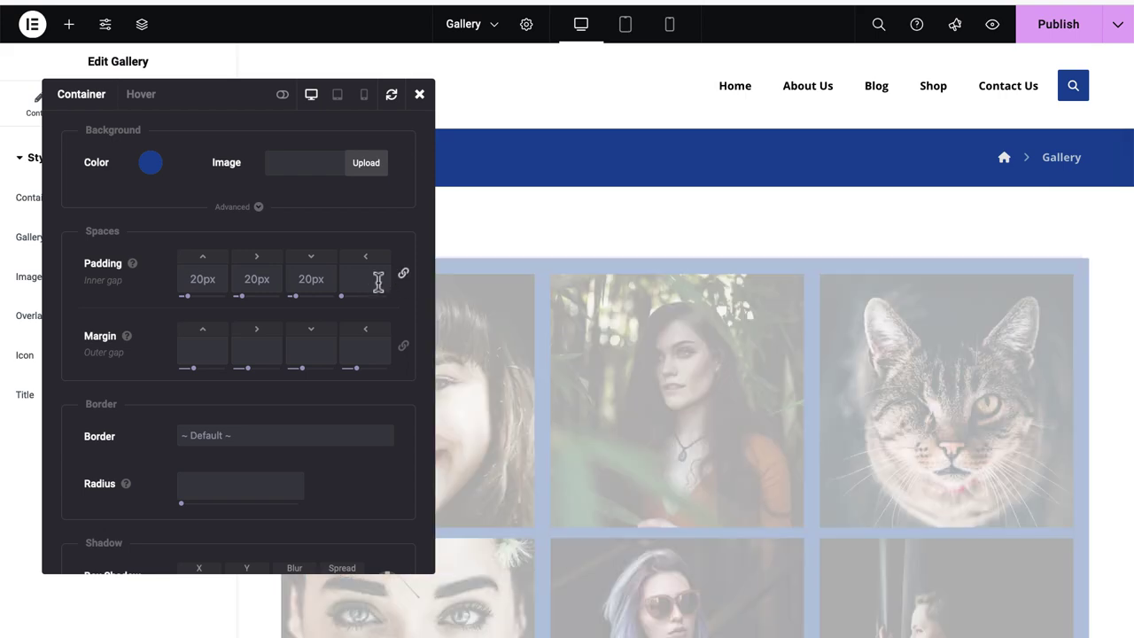
double_click(323, 279)
key("BackSpace")
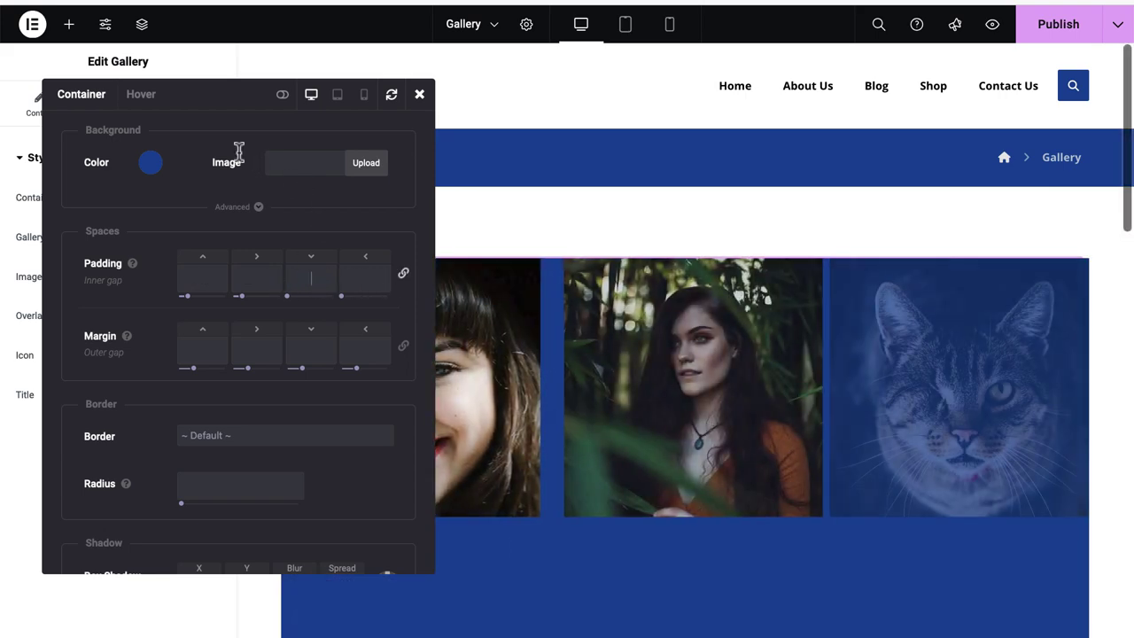
left_click(148, 161)
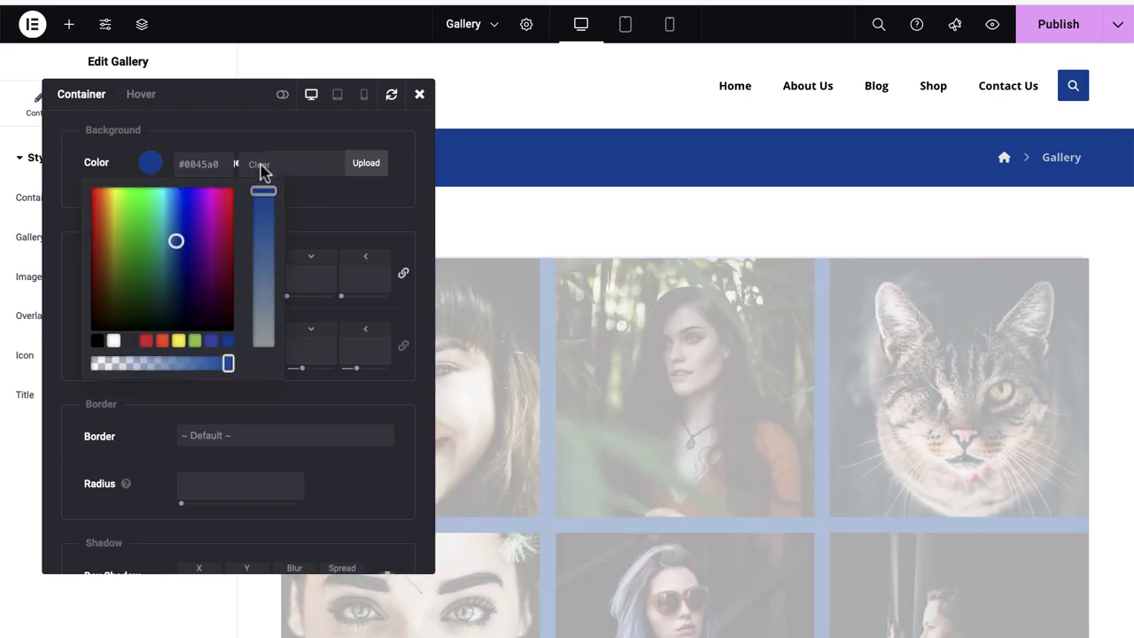
left_click(259, 165)
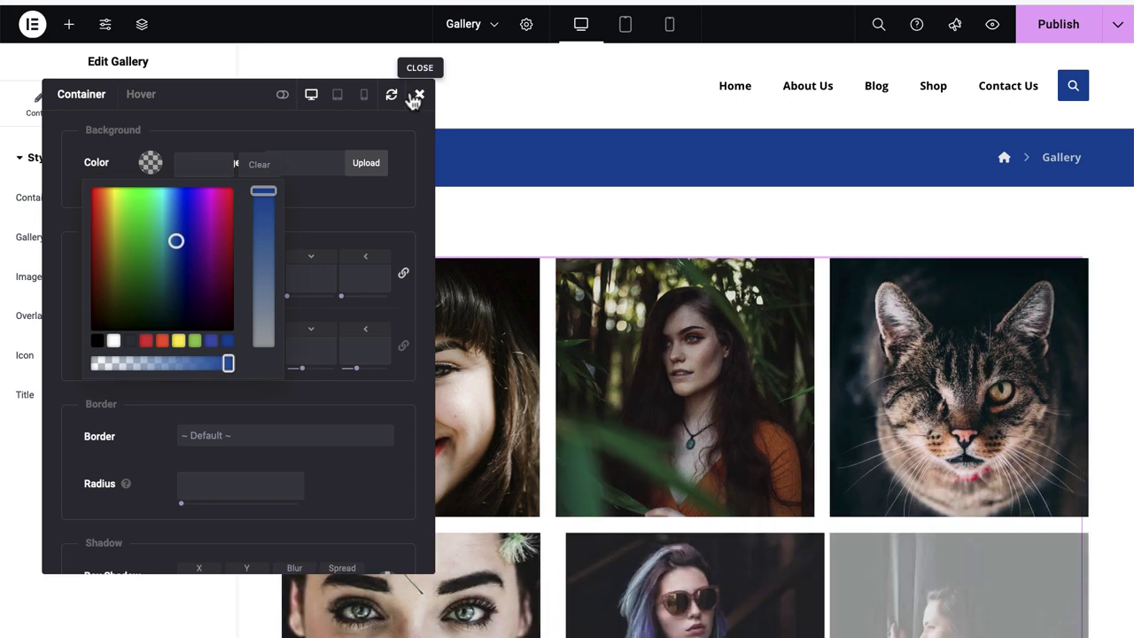
left_click(418, 95)
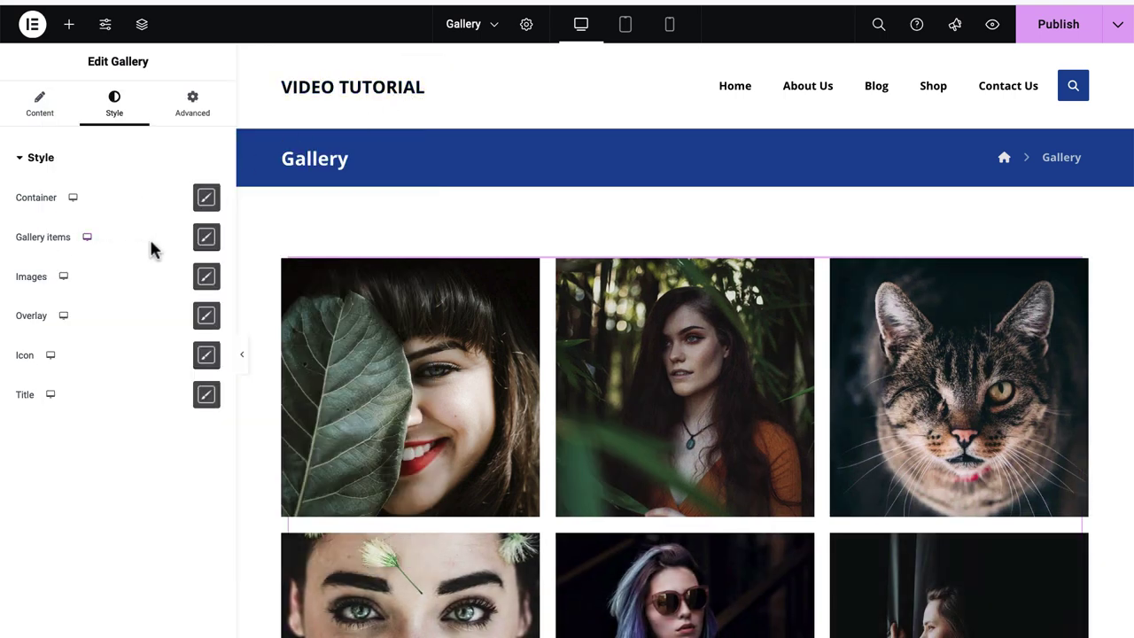
Step: Give the gallery items a red #e53935 background and linked padding of 30px on all sides
left_click(209, 239)
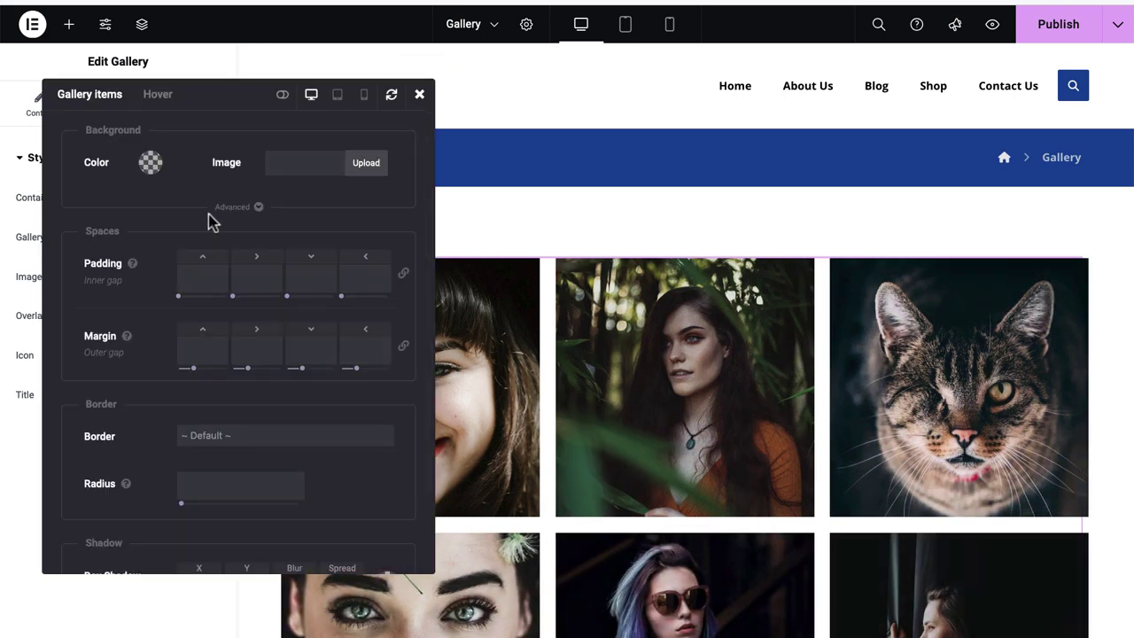
left_click_drag(217, 106, 886, 132)
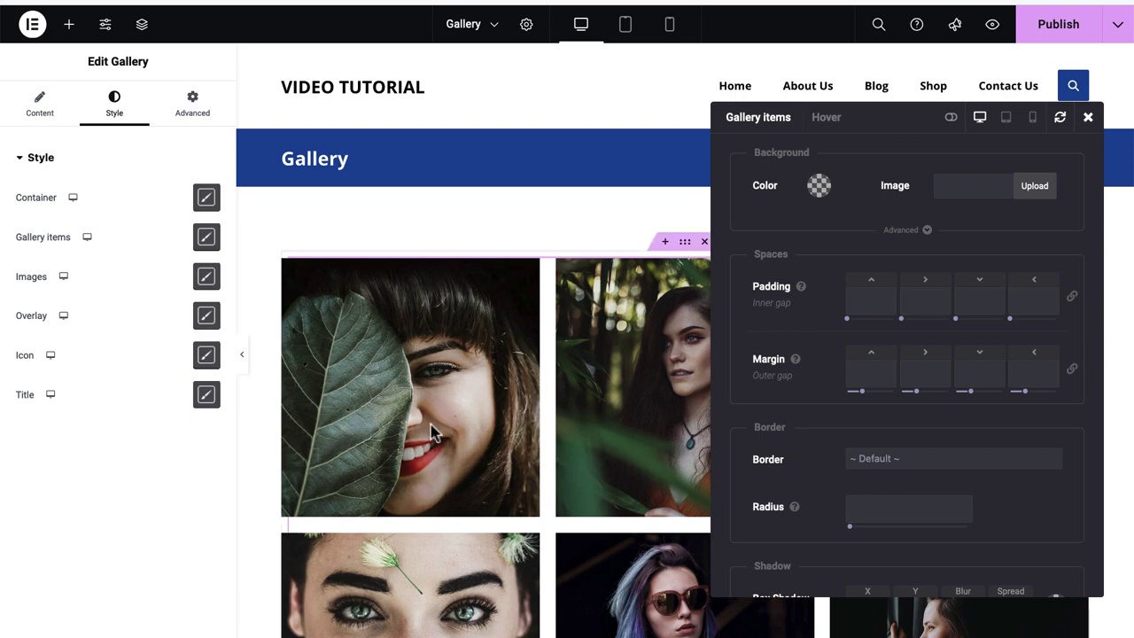
scroll(480, 407, "down", 3)
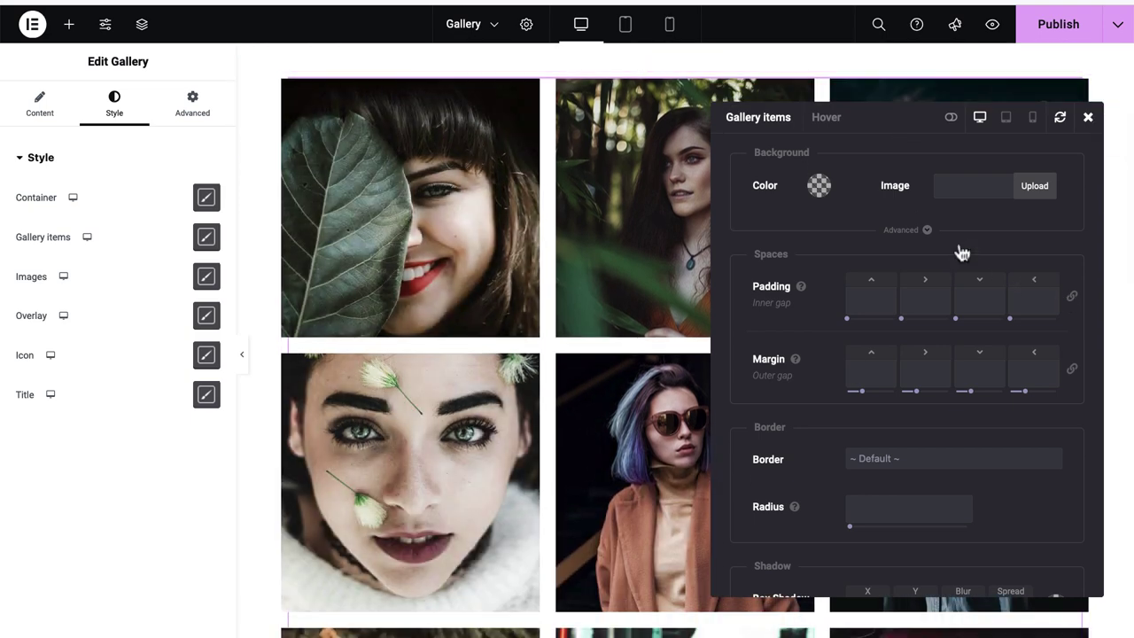
left_click(819, 186)
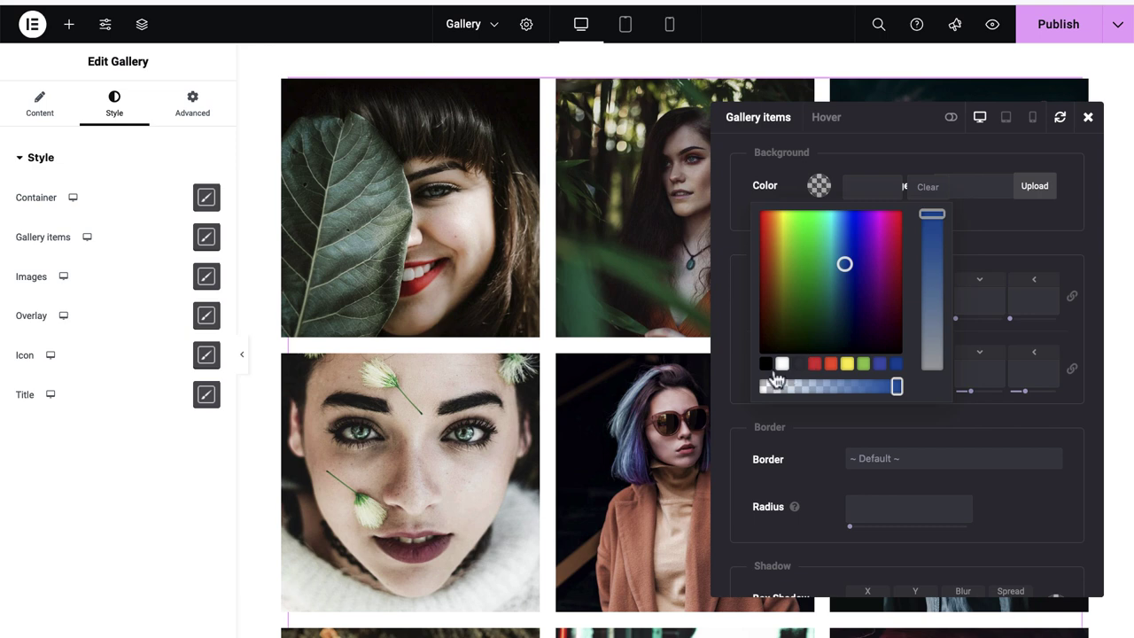
left_click(765, 364)
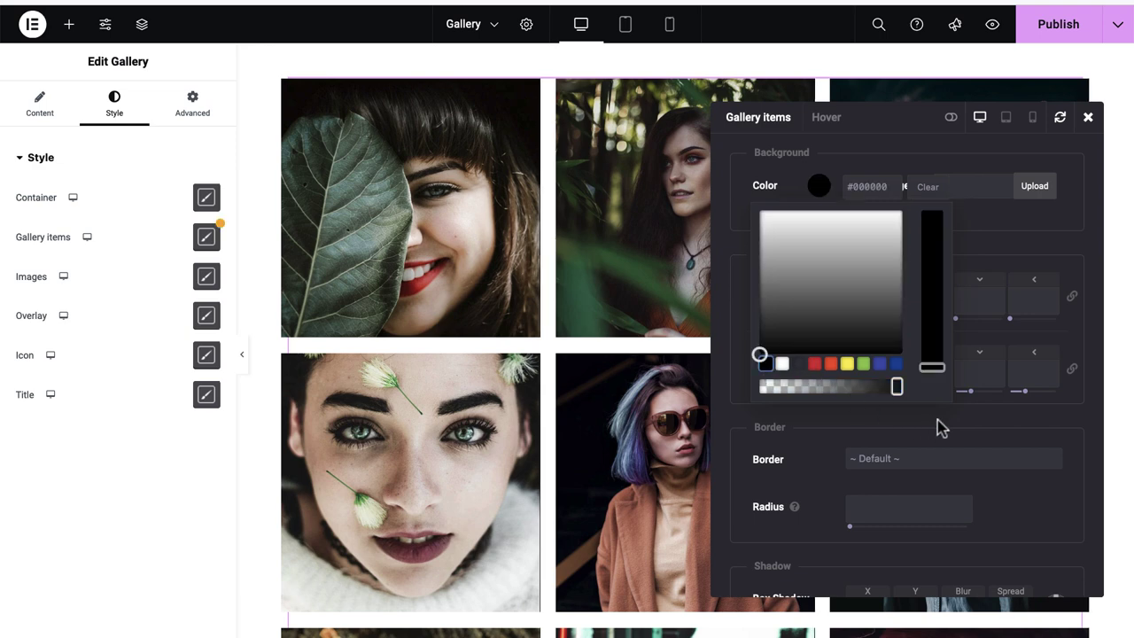
left_click(815, 365)
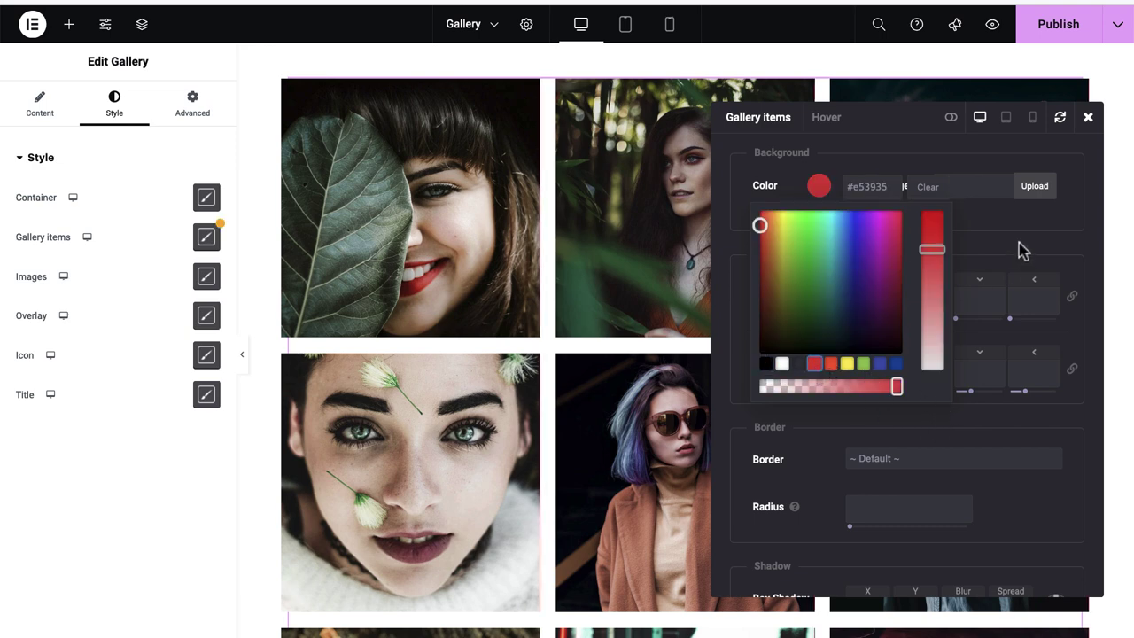
left_click(1001, 270)
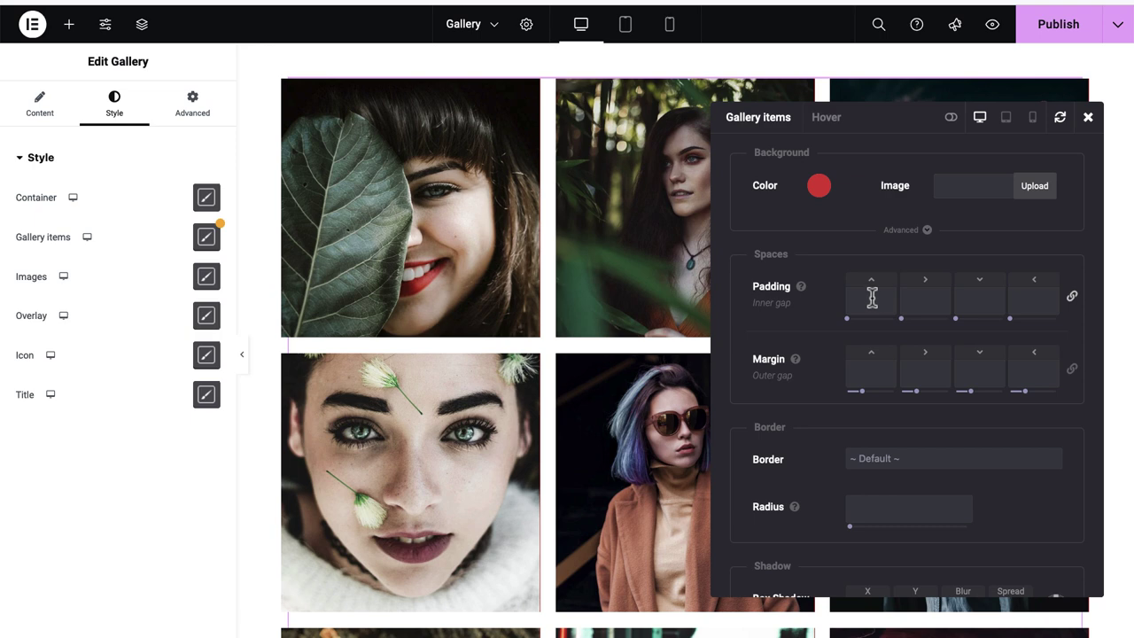
type("30")
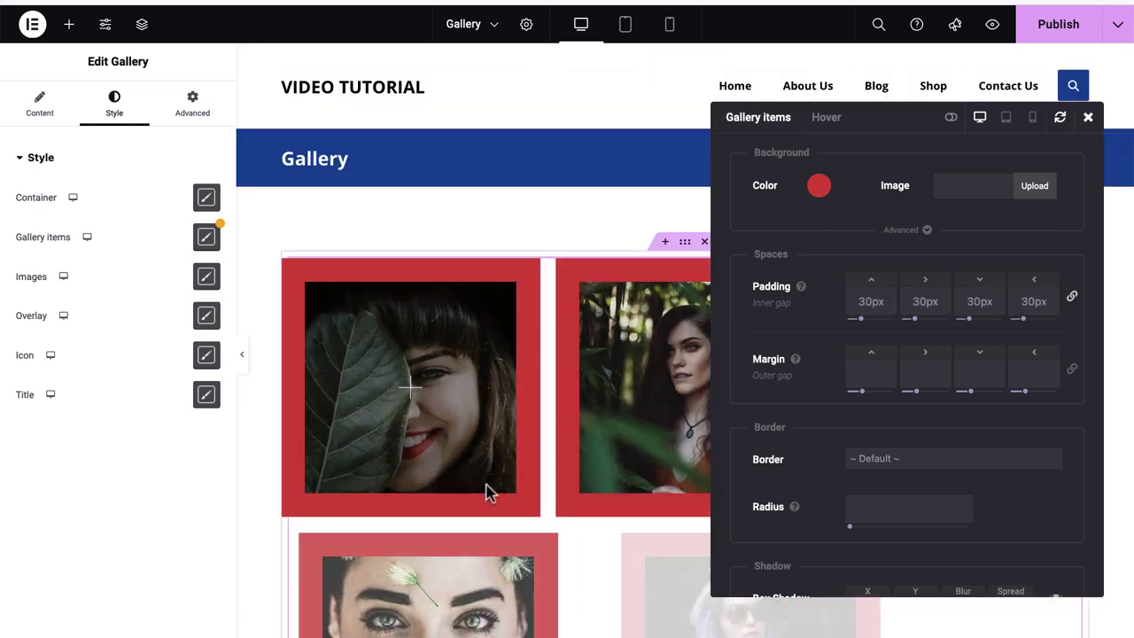
Step: Try a yellow #ffeb3b background on the gallery items, and clear the background color
left_click(818, 186)
left_click(847, 364)
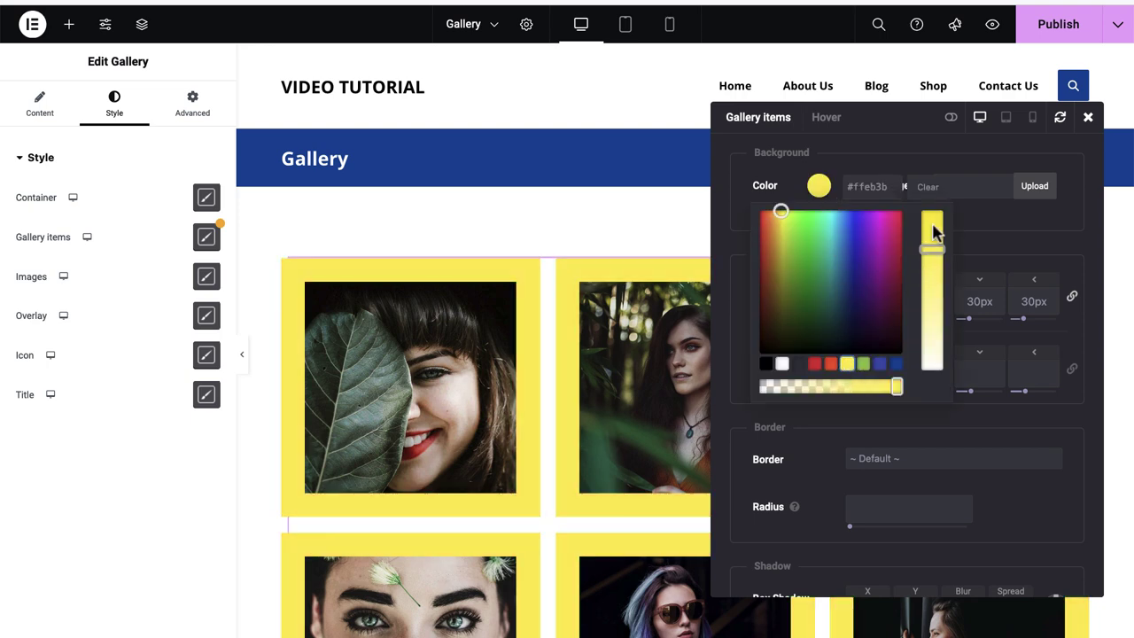
left_click(927, 187)
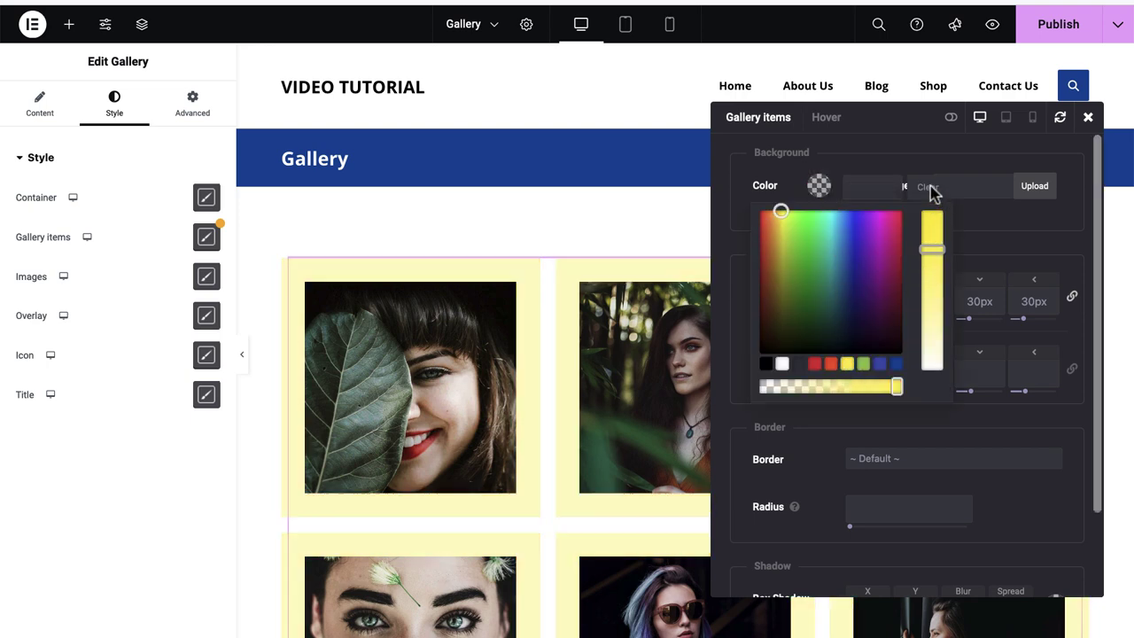
Step: Clear the gallery items' padding values and close their style settings
double_click(1019, 303)
key("BackSpace")
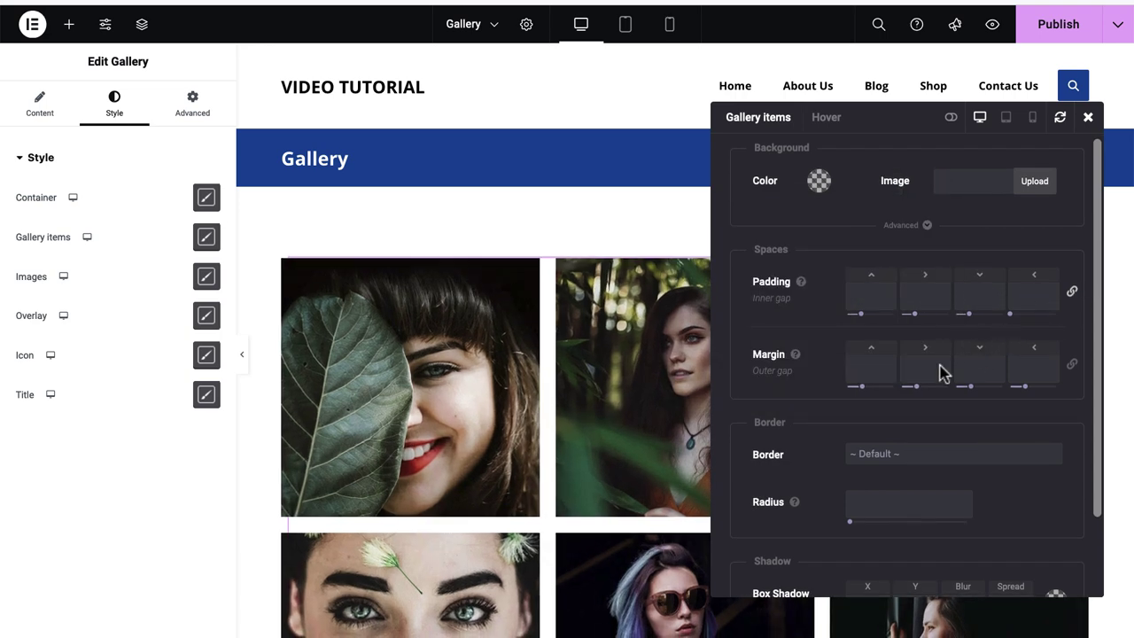
scroll(941, 373, "down", 2)
left_click(1087, 117)
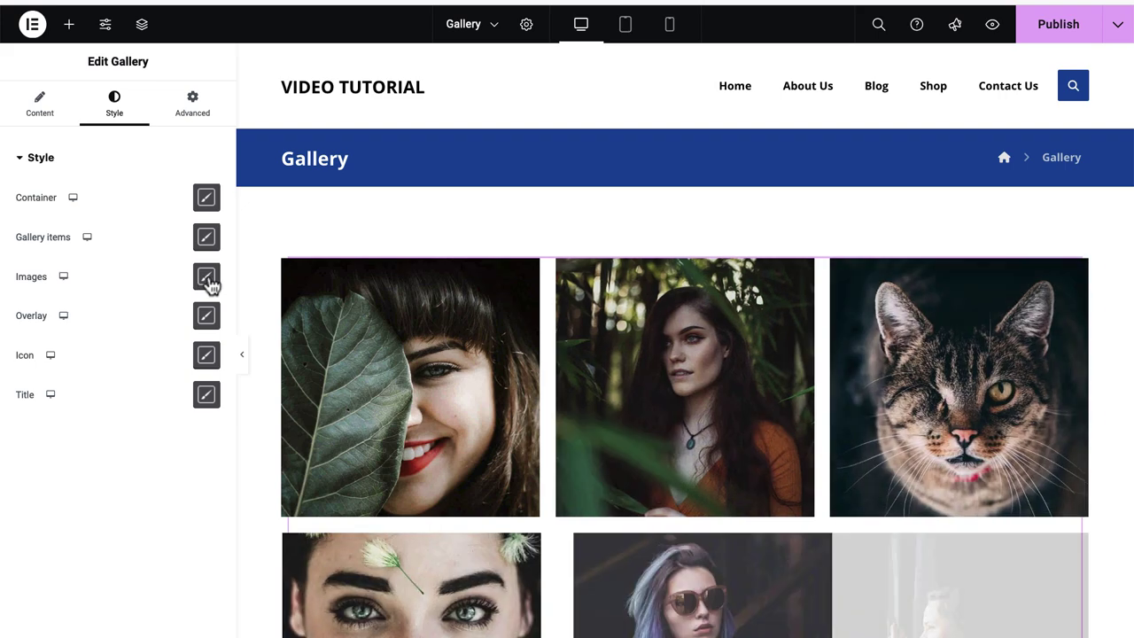
Step: Try a 25px corner radius on the gallery images and settle on 5px
left_click(206, 277)
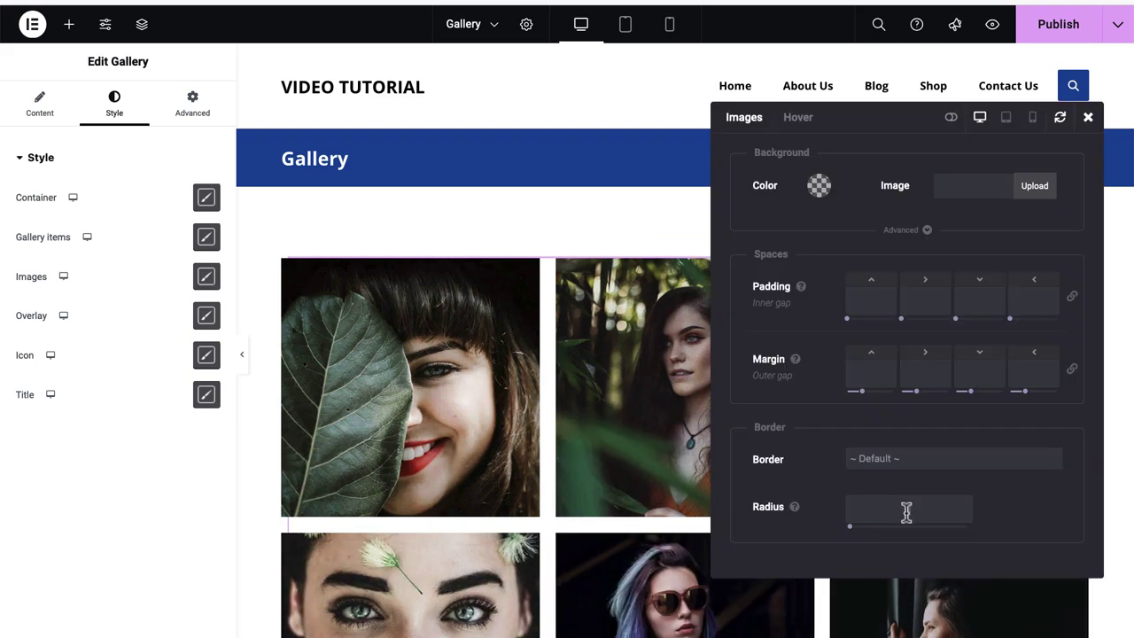
key("Return")
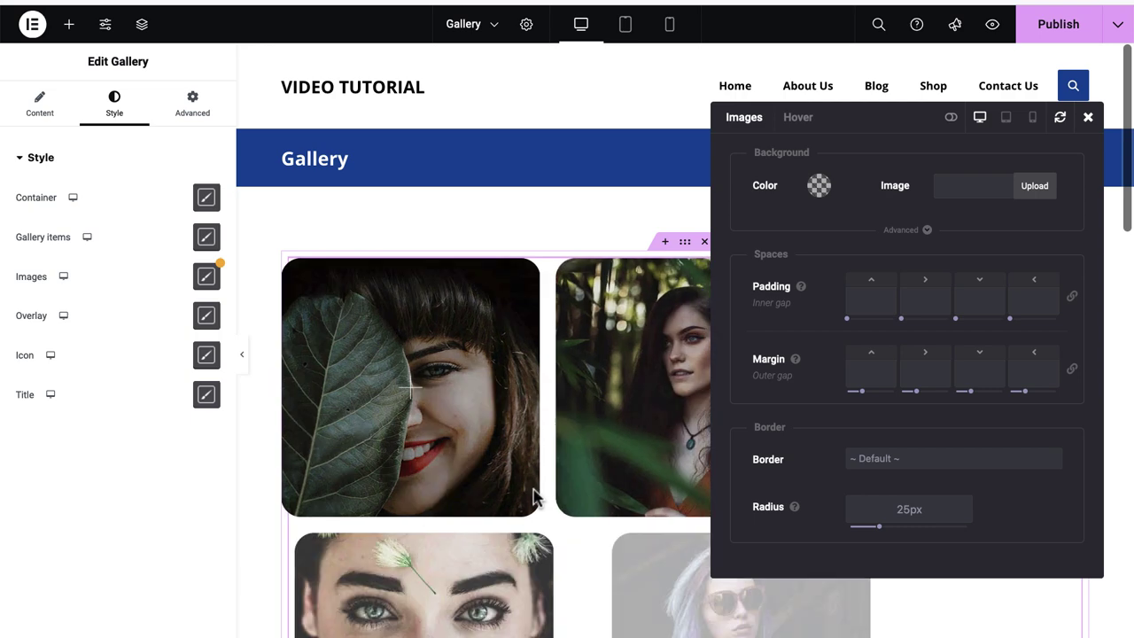
left_click_drag(912, 509, 879, 511)
type("5")
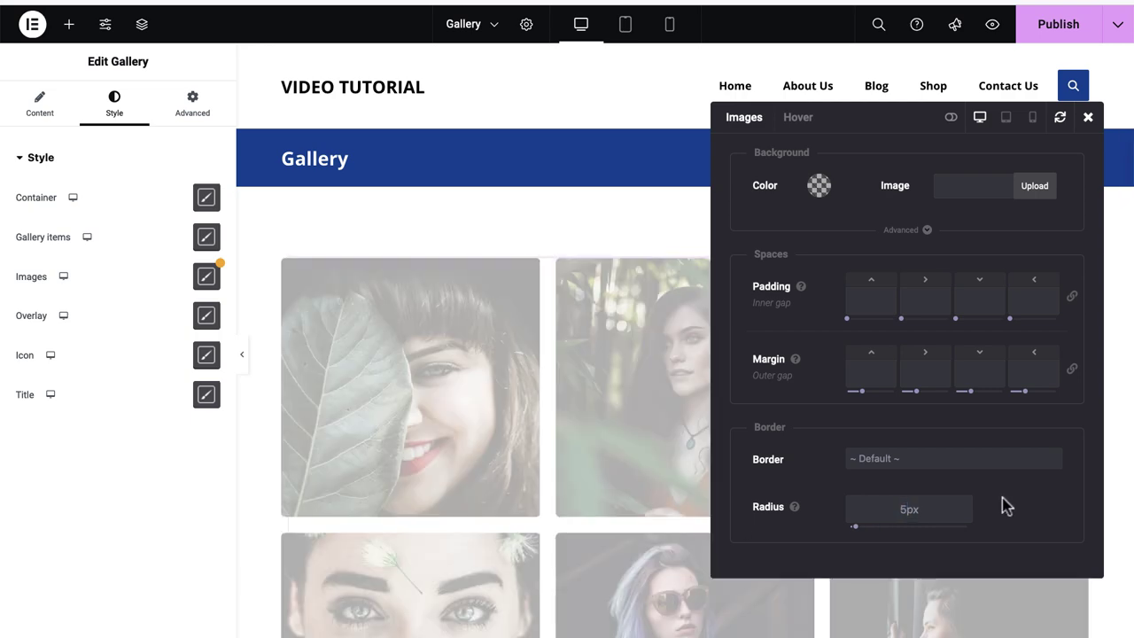
Step: Show the advanced style options for the gallery images, look through them, and close the style settings
left_click(952, 117)
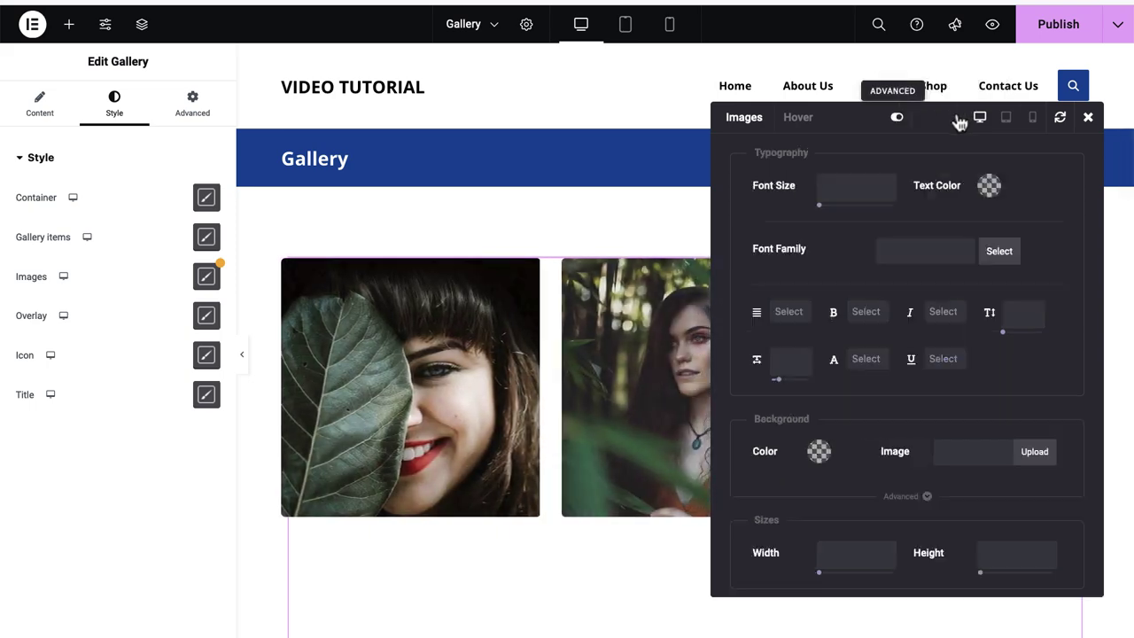
scroll(933, 301, "down", 5)
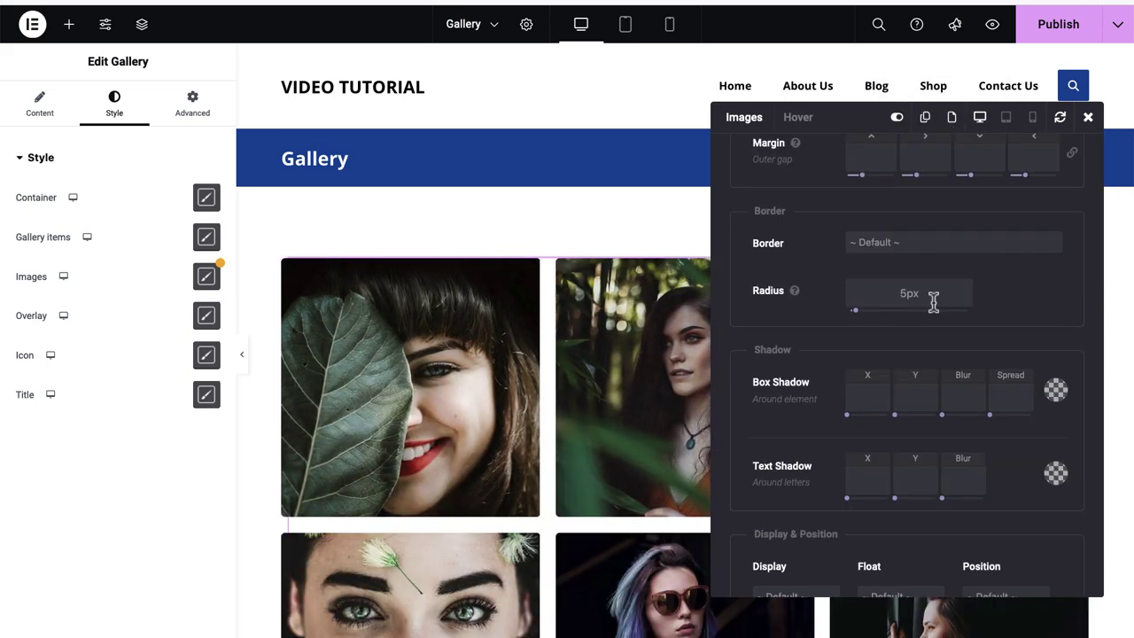
left_click(1087, 118)
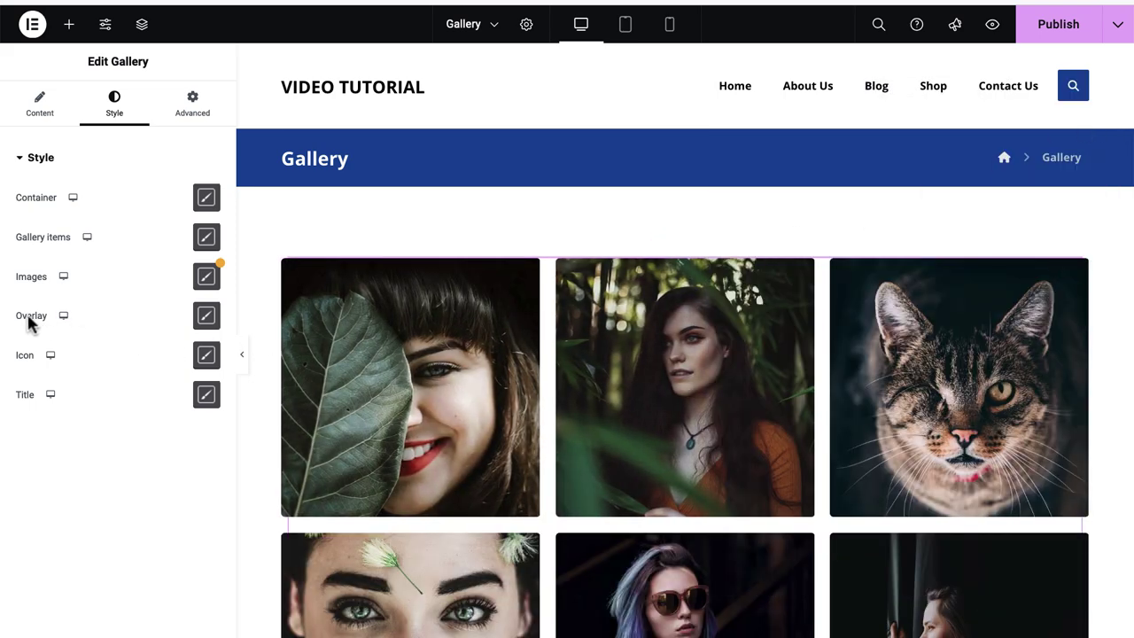
Step: Try a yellow #ffeb3b overlay background, reduce its opacity to 0.34, and change the color to green
left_click(206, 317)
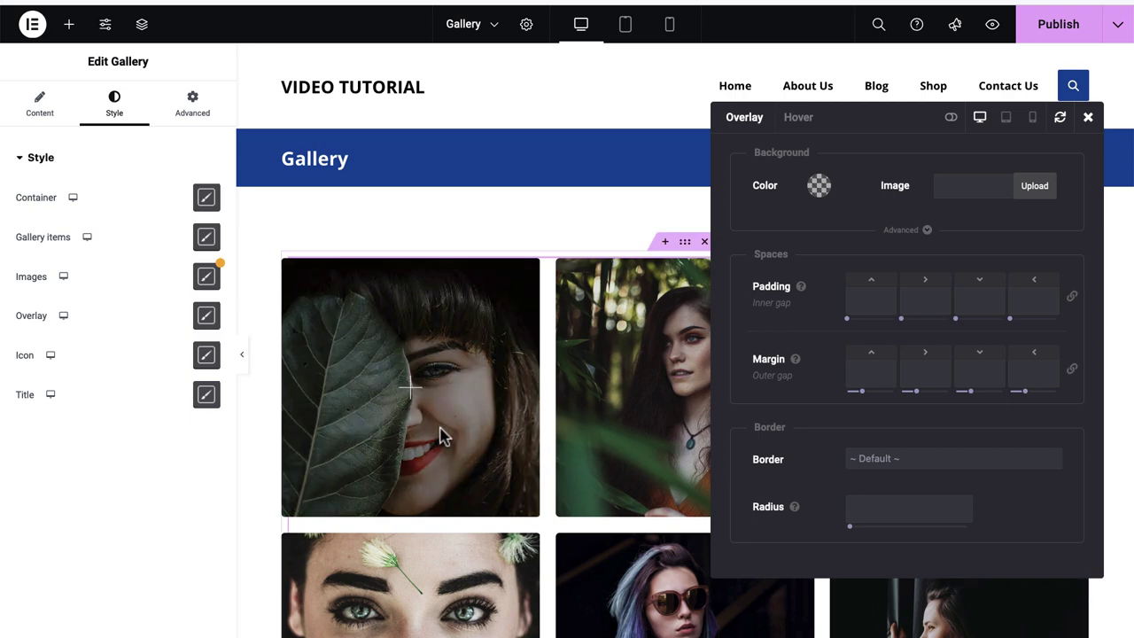
left_click(818, 188)
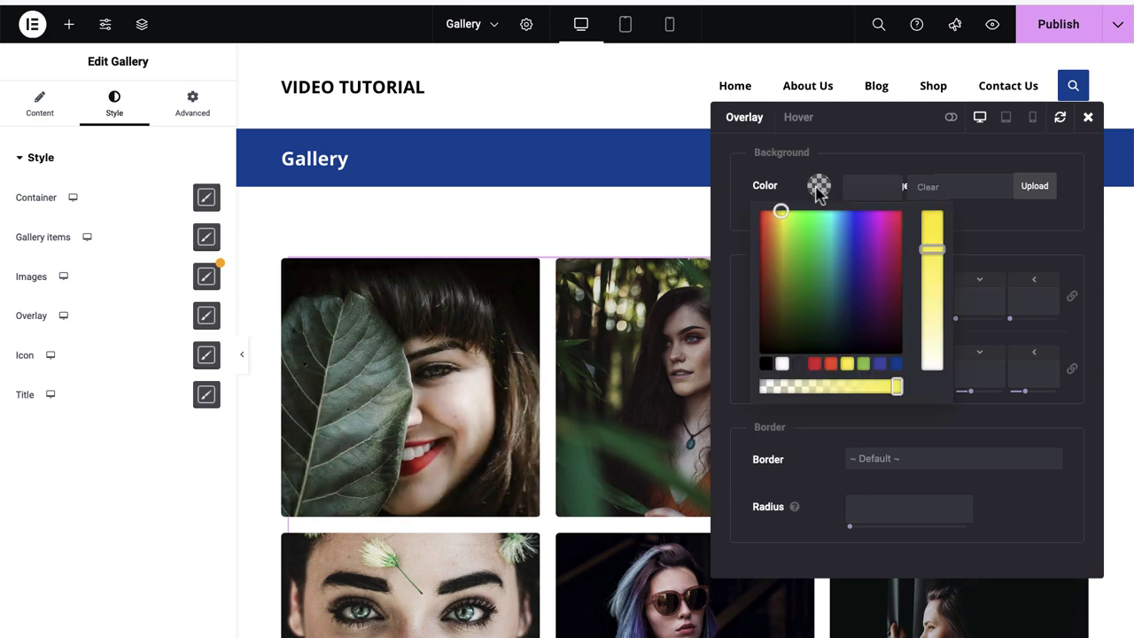
left_click(846, 364)
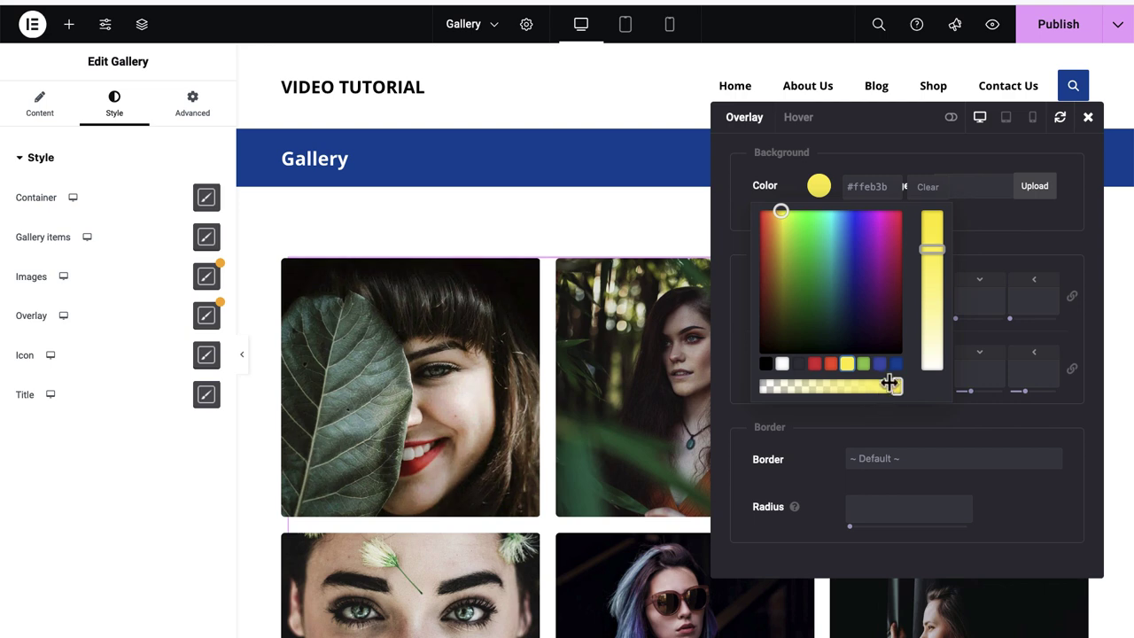
left_click_drag(894, 386, 803, 382)
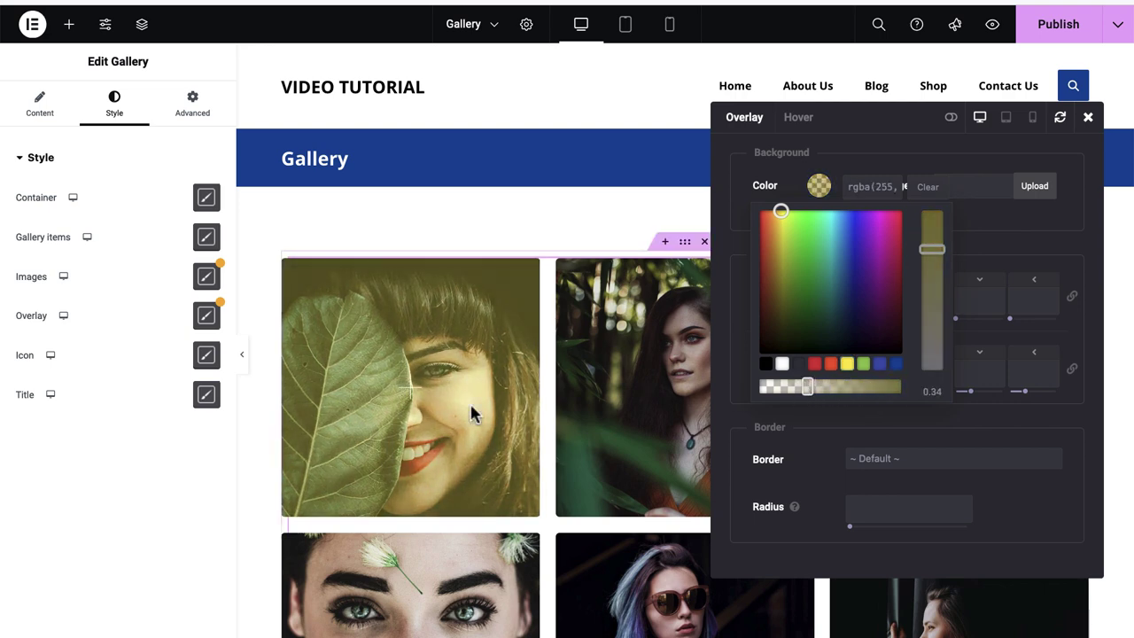
left_click(862, 363)
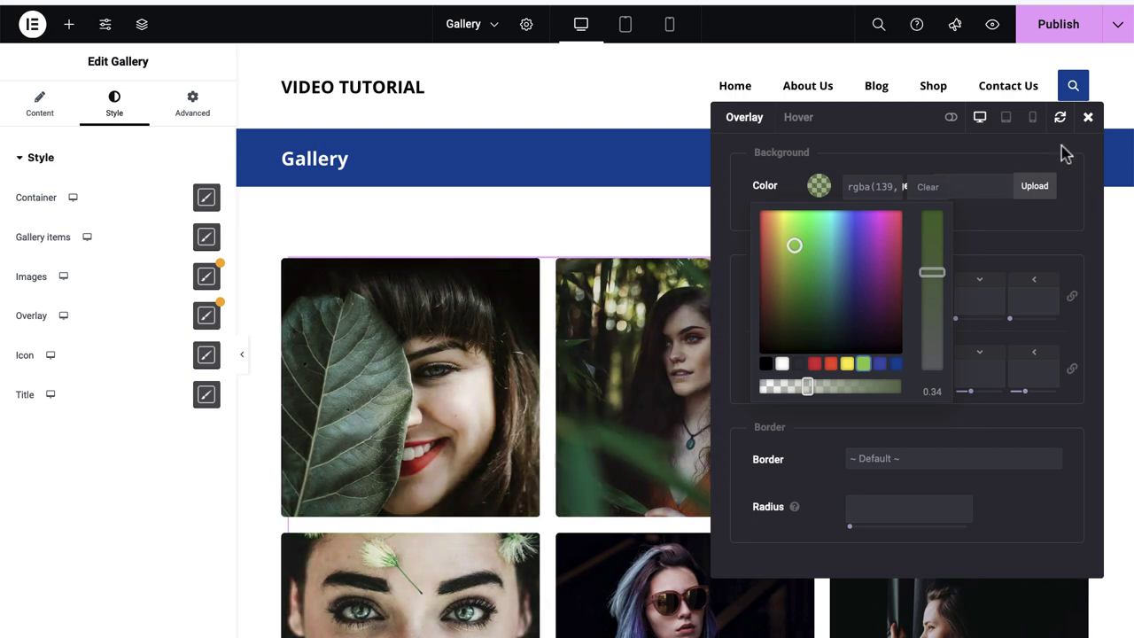
left_click(1088, 119)
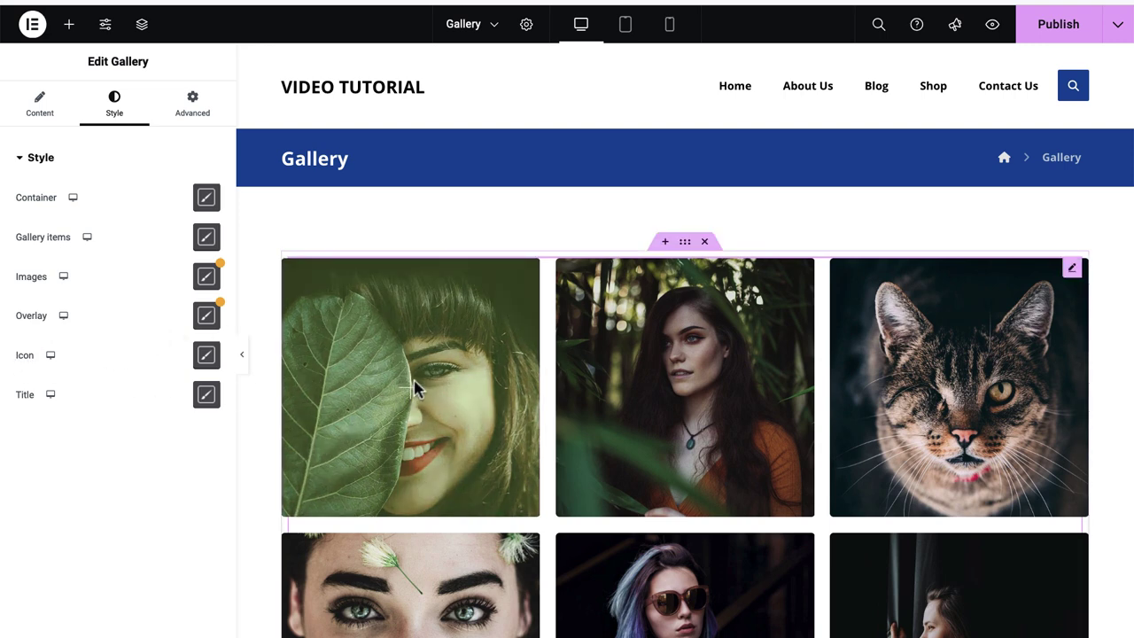
Step: Give the gallery icon a white text color, a green #8bc34a background, and linked padding of 10px on all sides
left_click(206, 355)
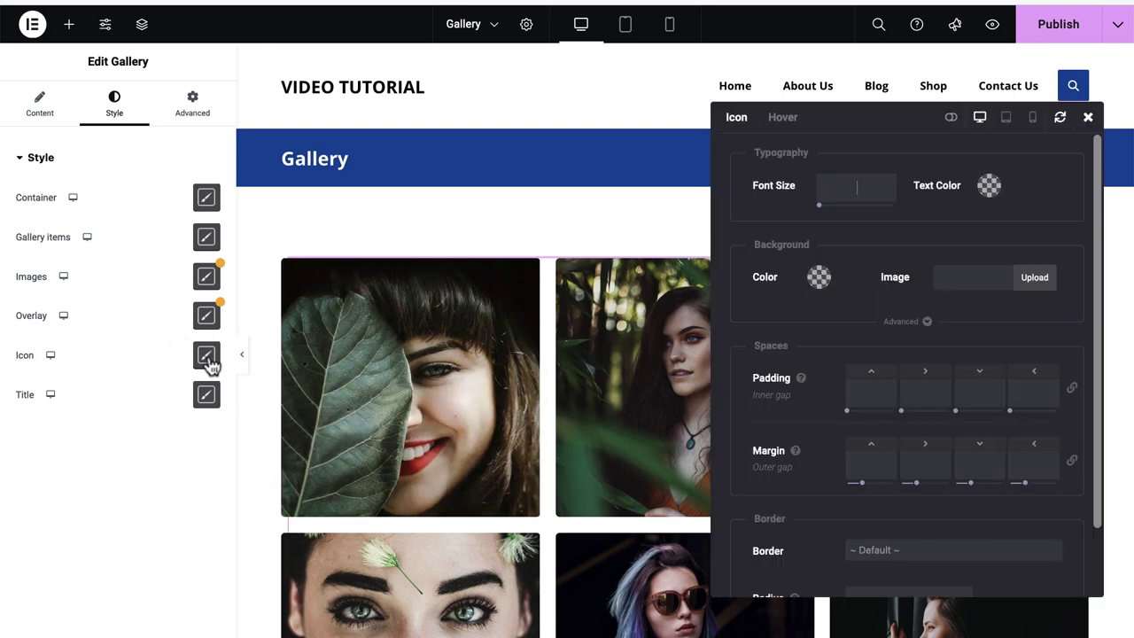
left_click(988, 187)
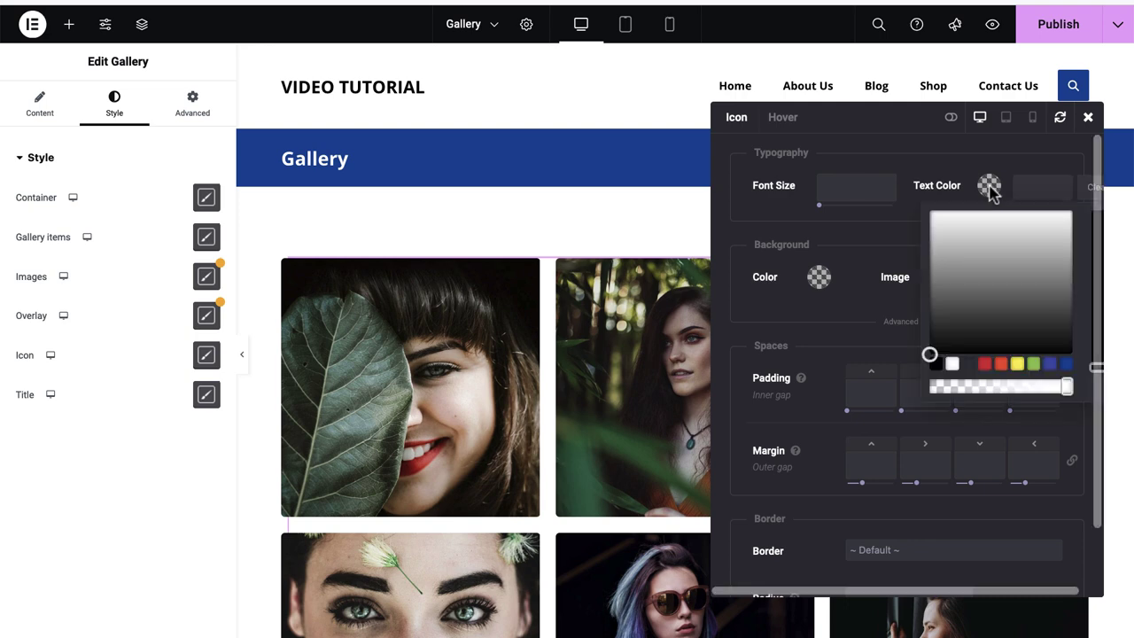
left_click(951, 363)
left_click(818, 278)
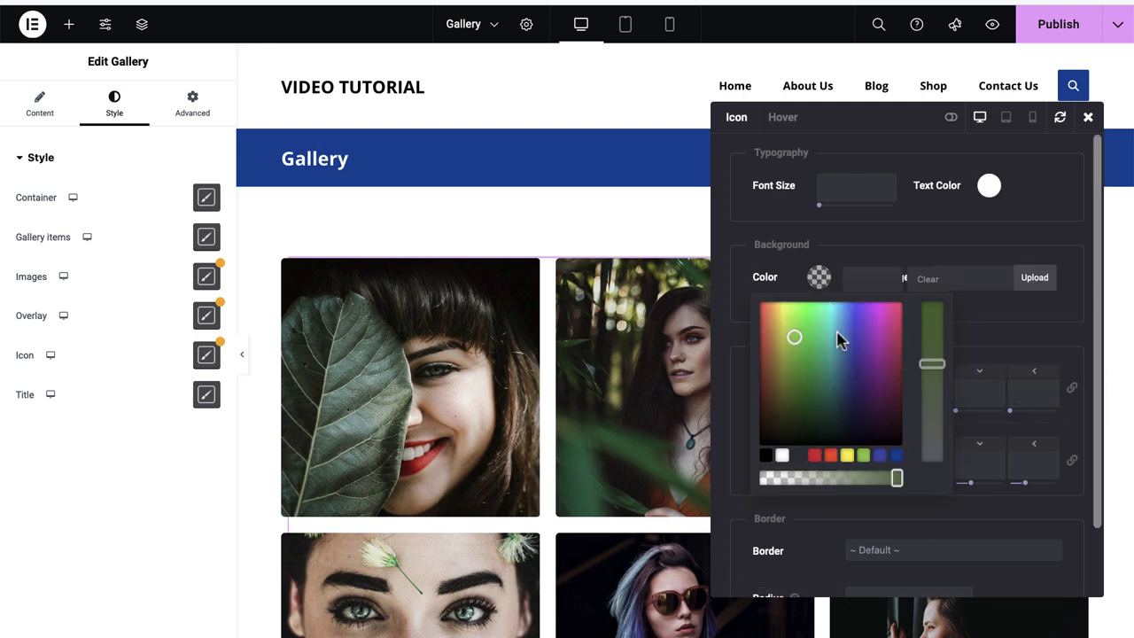
left_click(863, 455)
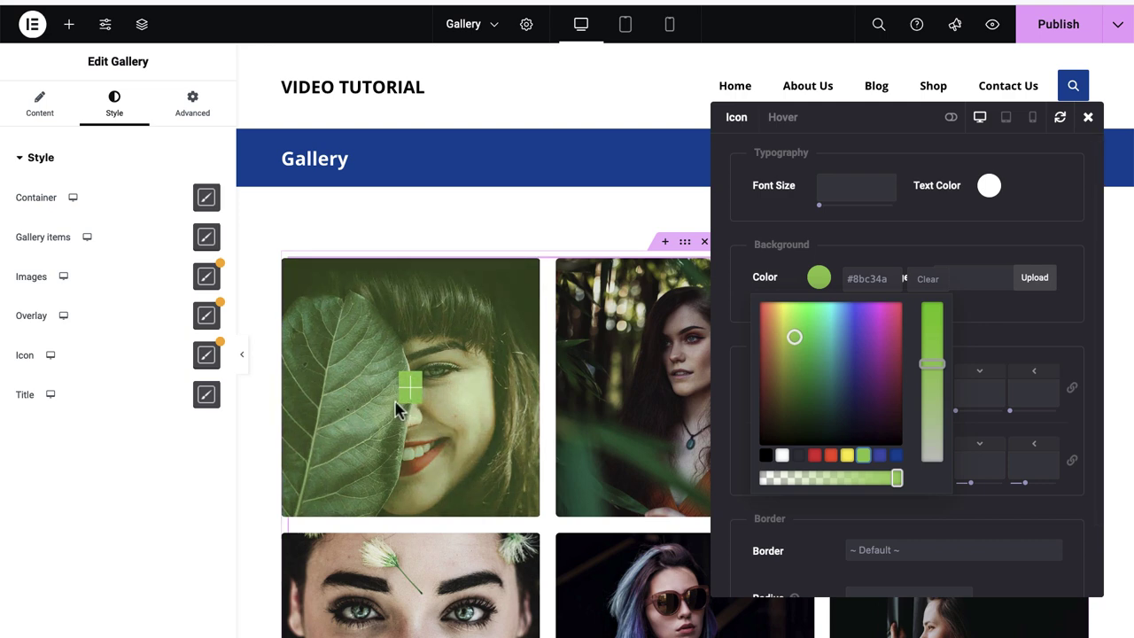
left_click(1075, 400)
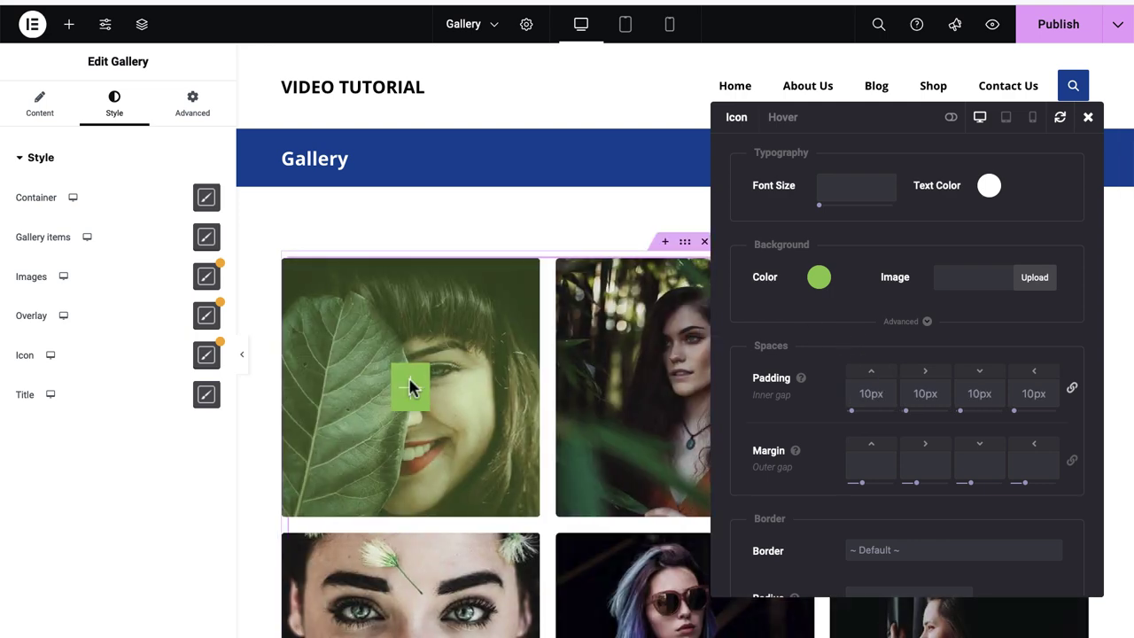
Step: Clear the icon's text color and background color, and close its style settings
left_click(989, 187)
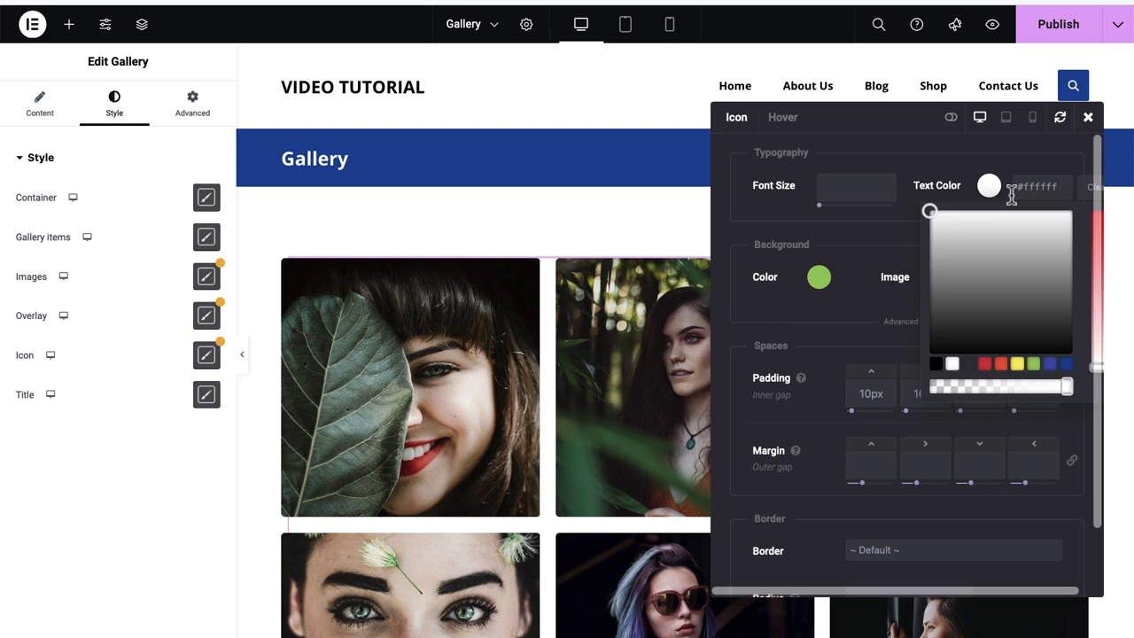
left_click(1084, 195)
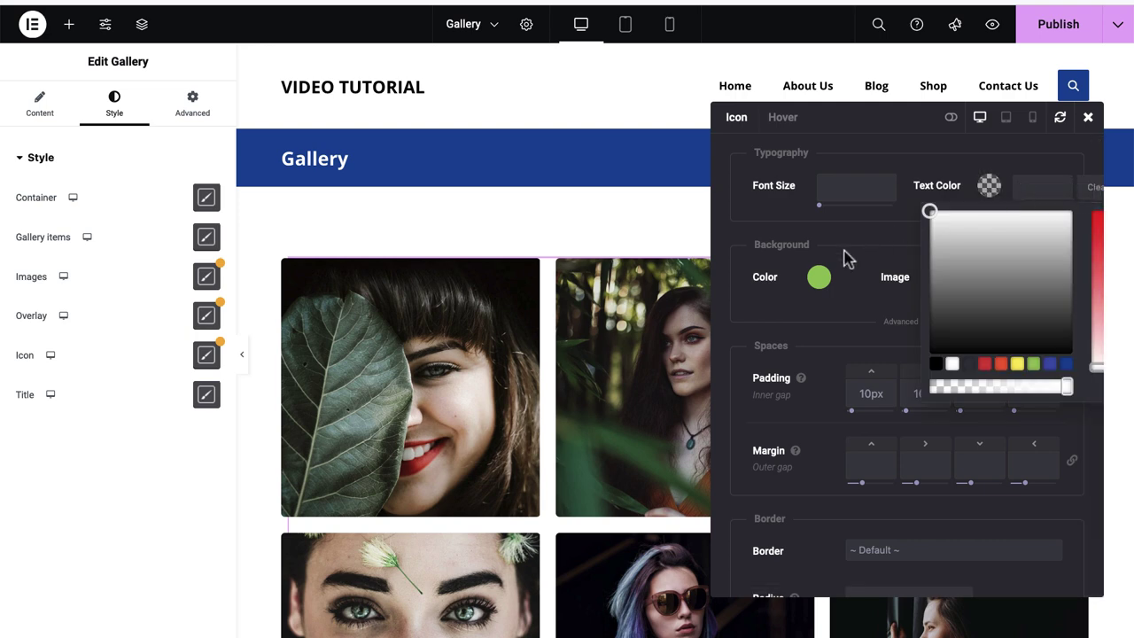
left_click(815, 277)
left_click(917, 279)
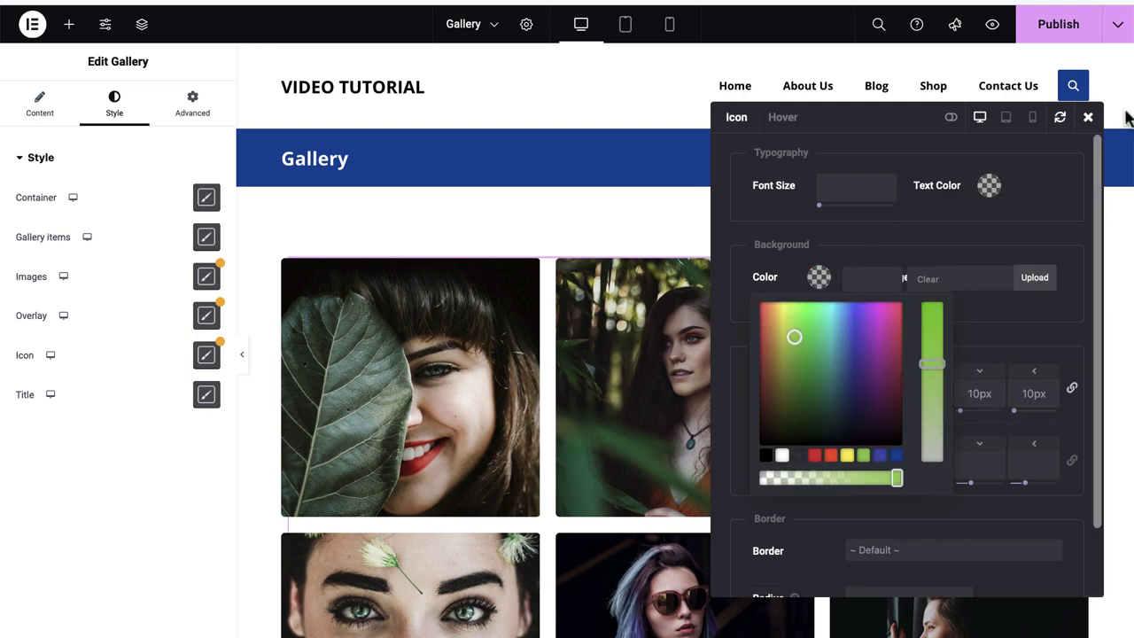
left_click(1088, 117)
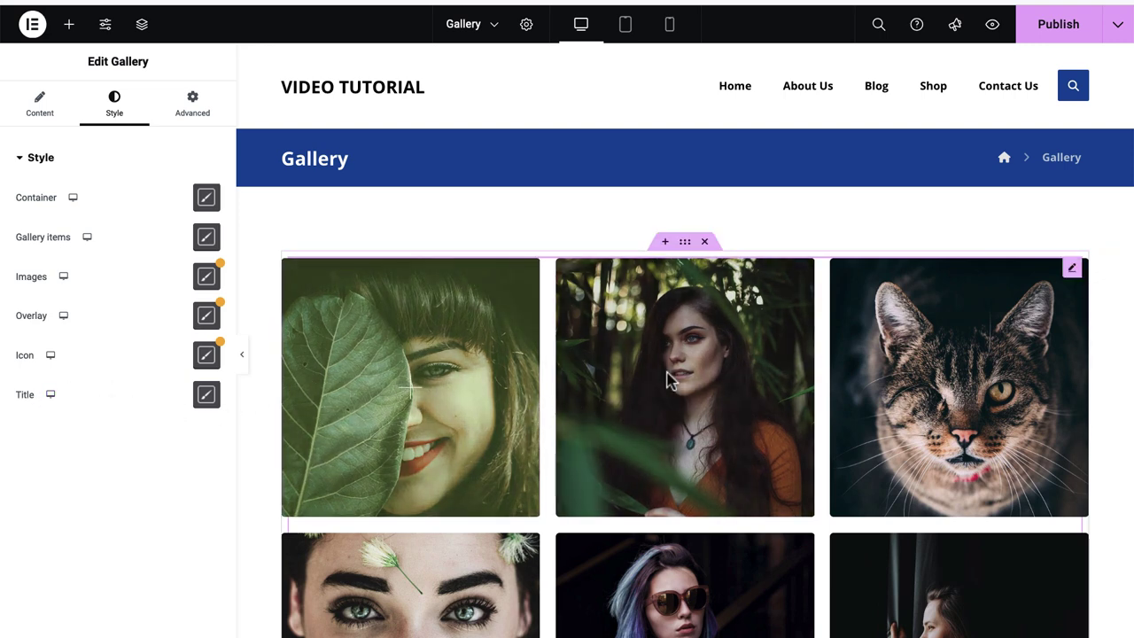
Step: Publish the page changes and review the gallery's images and green hover overlay on the live page
left_click(1041, 36)
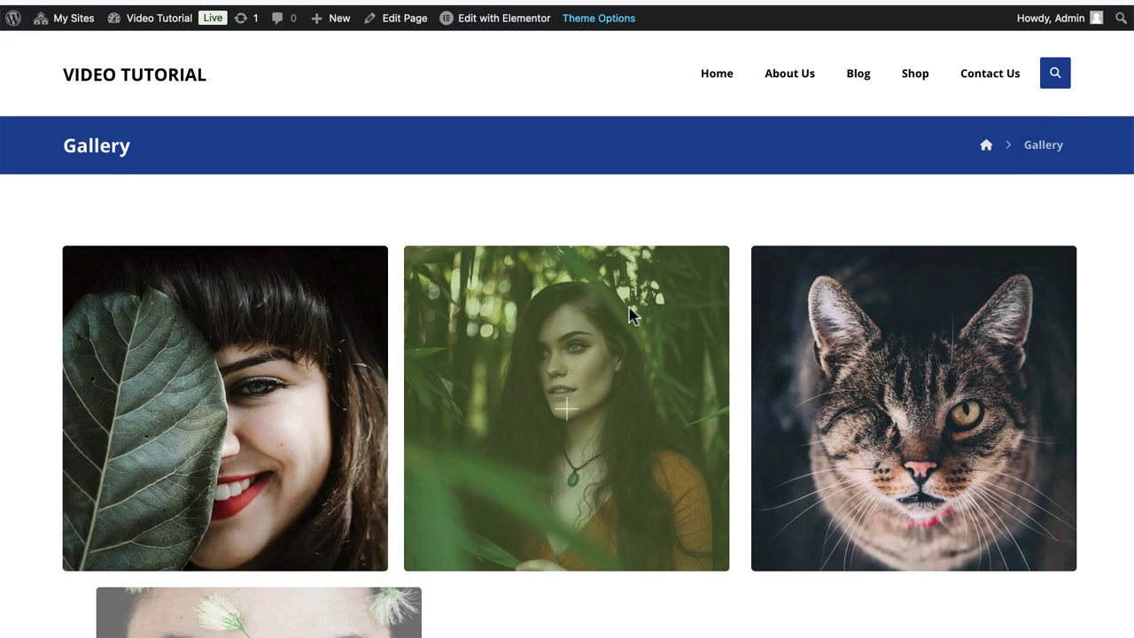
scroll(643, 379, "down", 7)
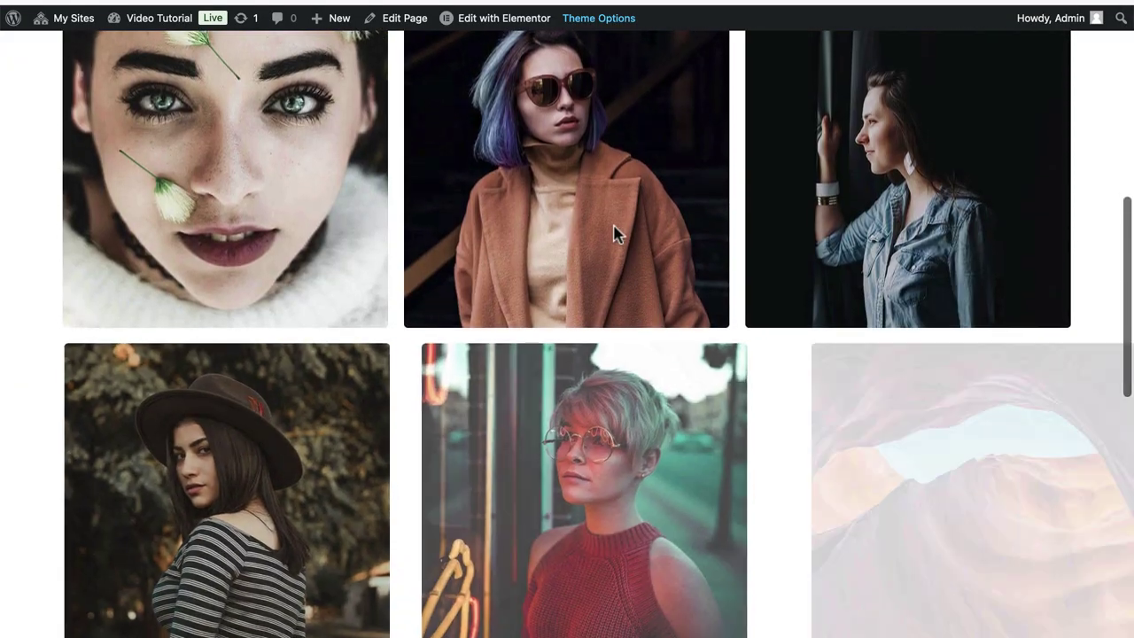
scroll(617, 505, "down", 8)
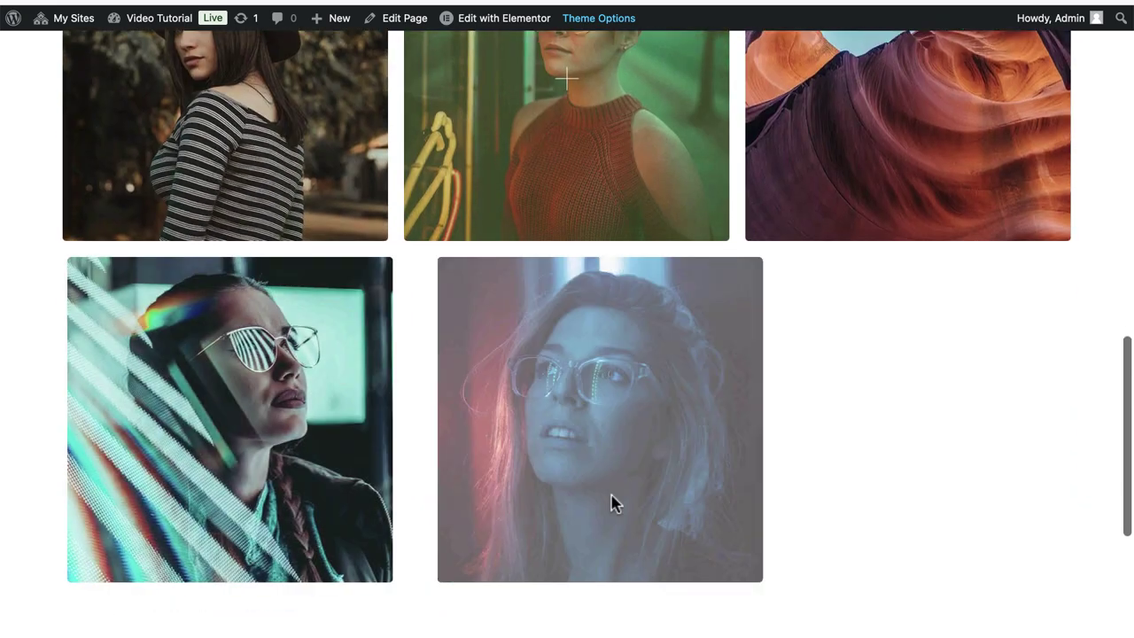
scroll(631, 443, "down", 2)
scroll(630, 443, "up", 8)
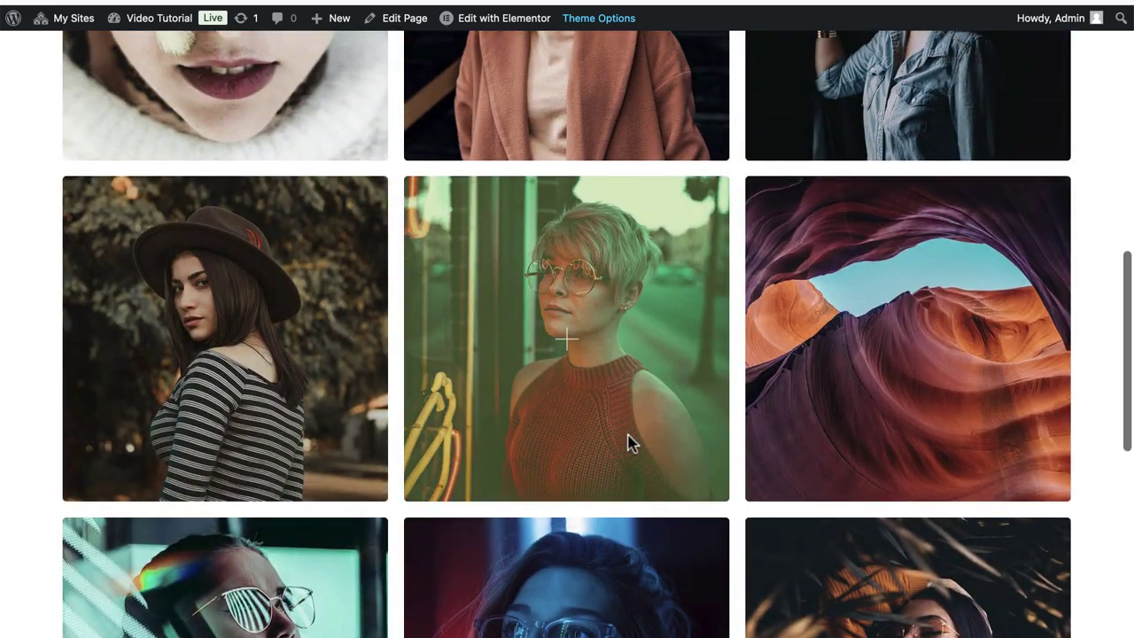
scroll(631, 443, "up", 8)
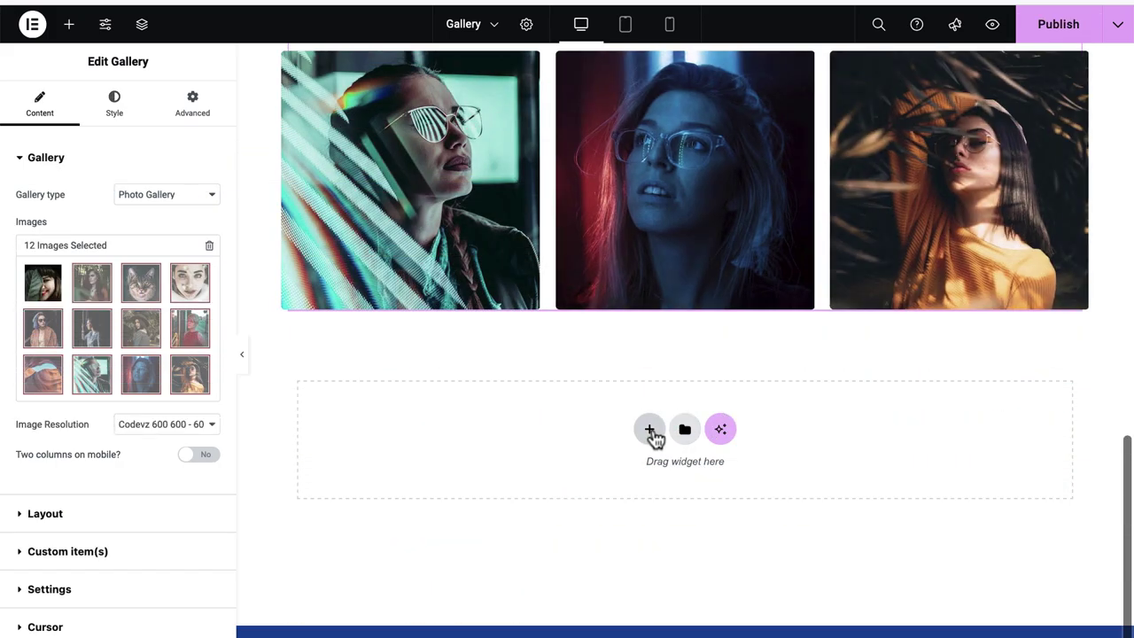
Step: Add a single-column Flexbox container below the gallery, unlink its margin sides, and set the top margin to 100px
left_click(651, 432)
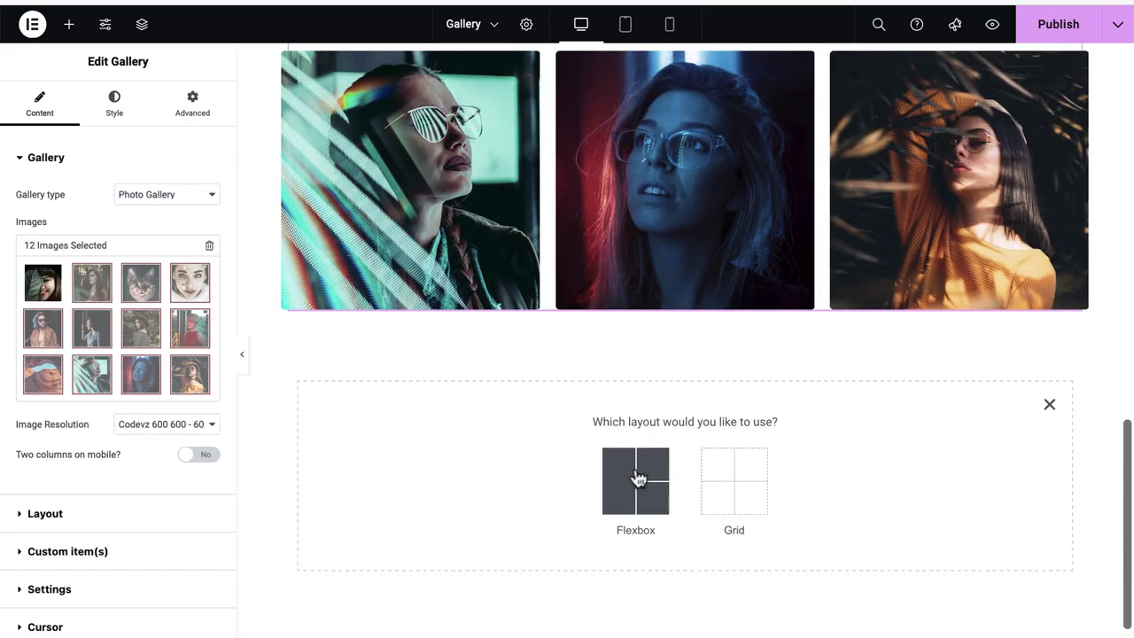
left_click(638, 479)
left_click(470, 473)
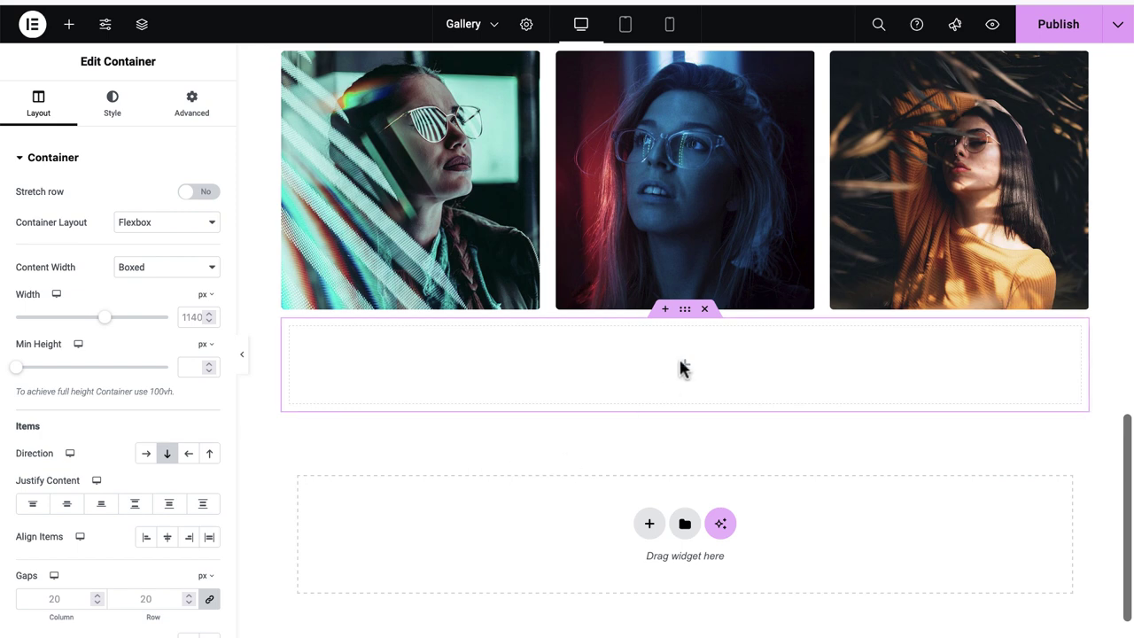
left_click(190, 103)
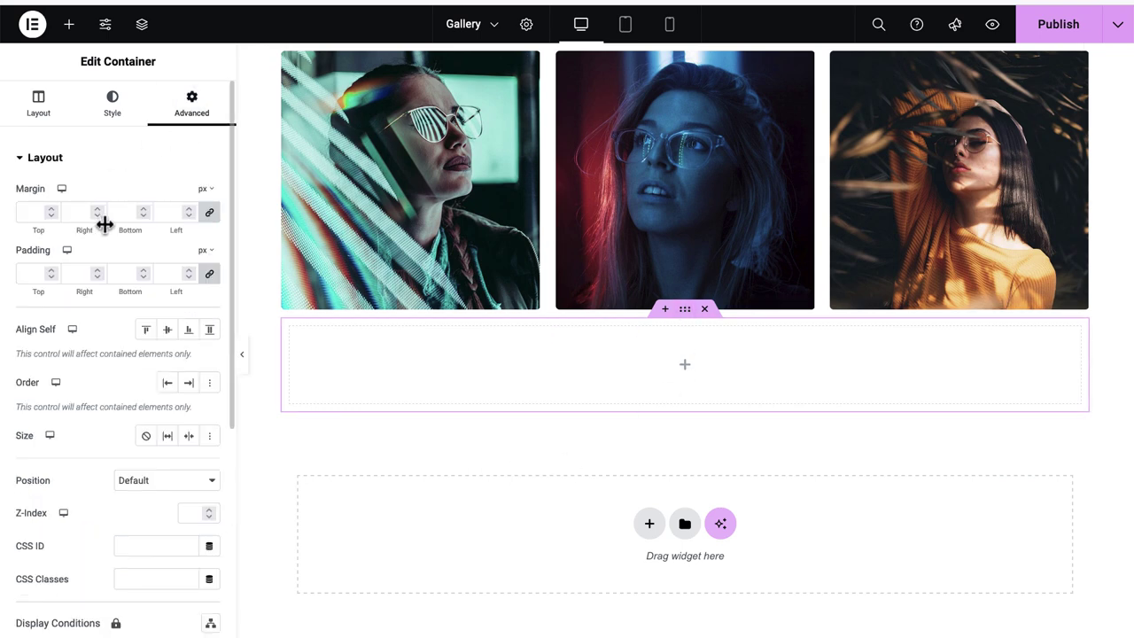
left_click(209, 212)
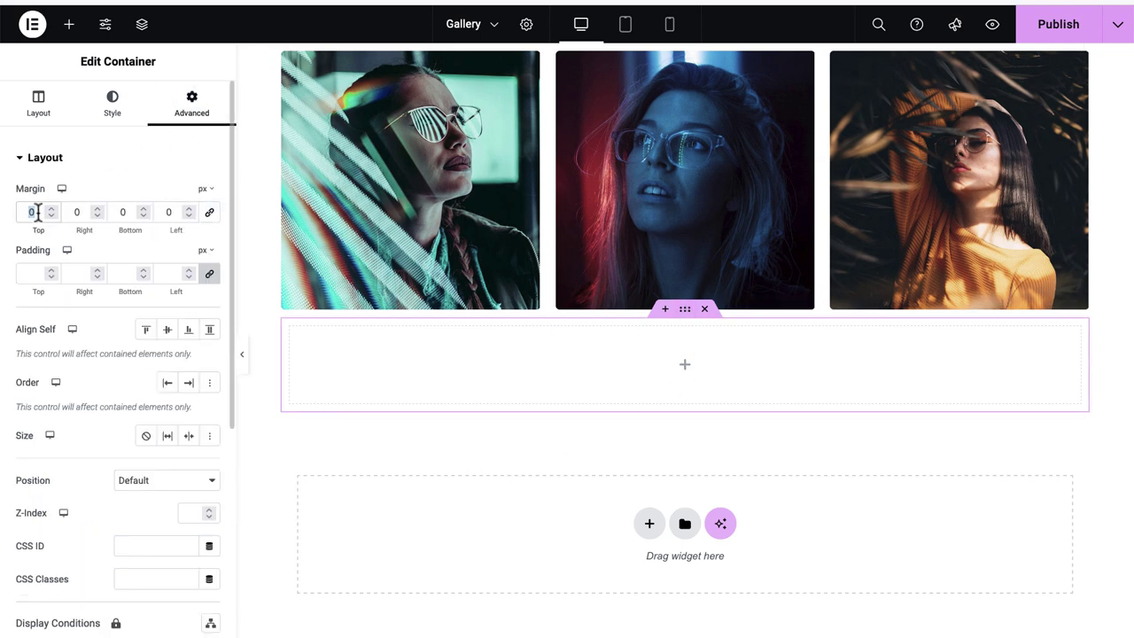
type("100")
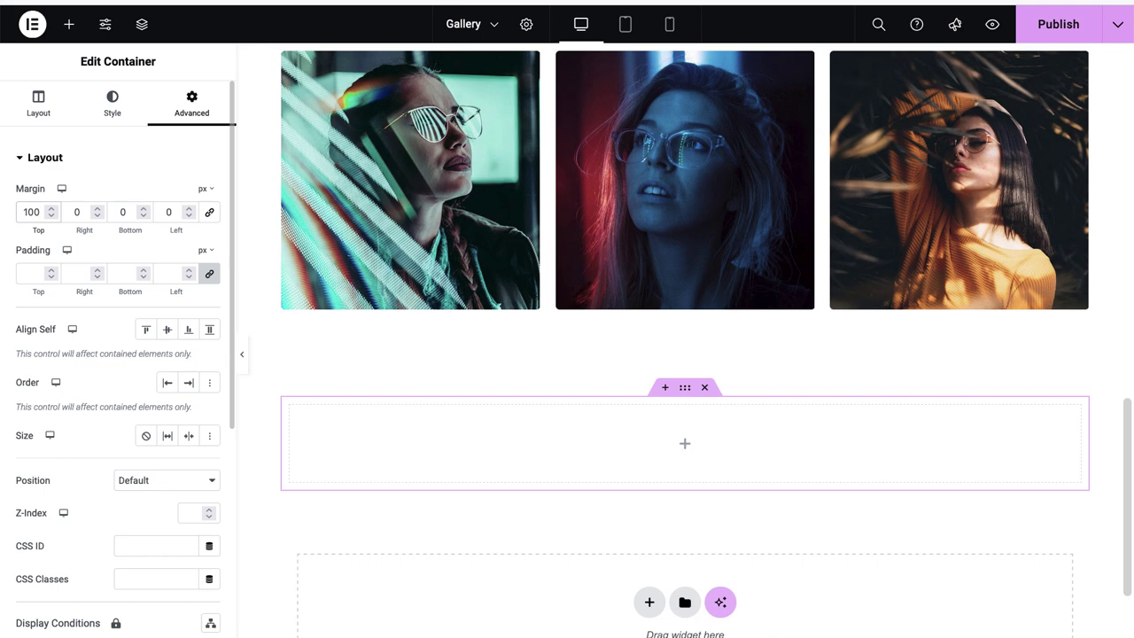
Step: Give the new container below the gallery a solid light gray #F2F2F2 background color
left_click(131, 113)
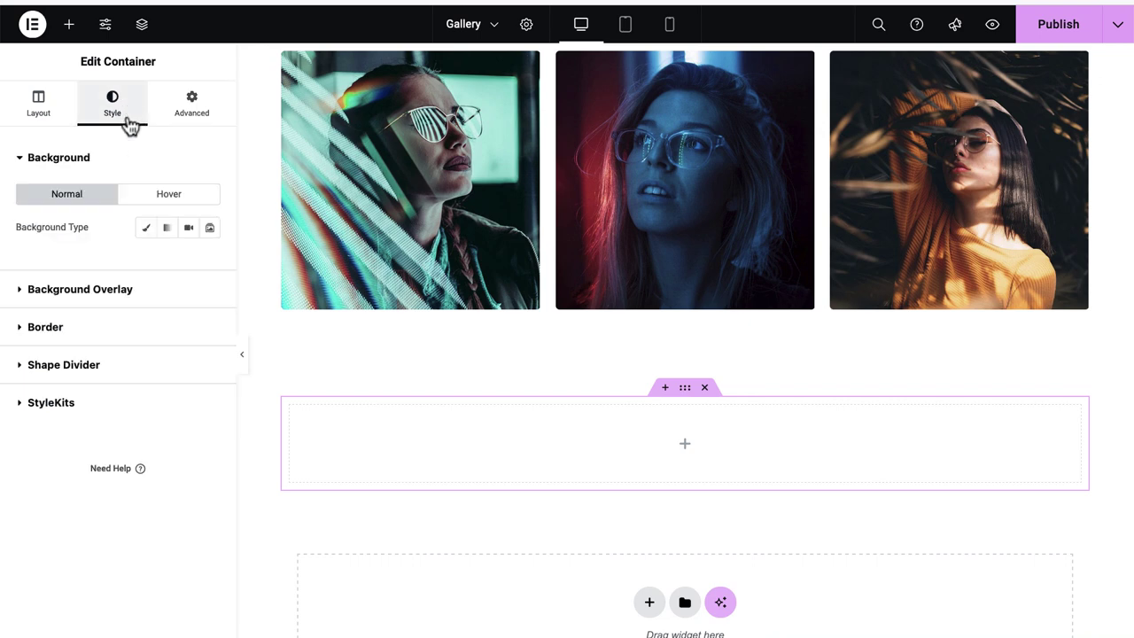
left_click(144, 228)
left_click(209, 259)
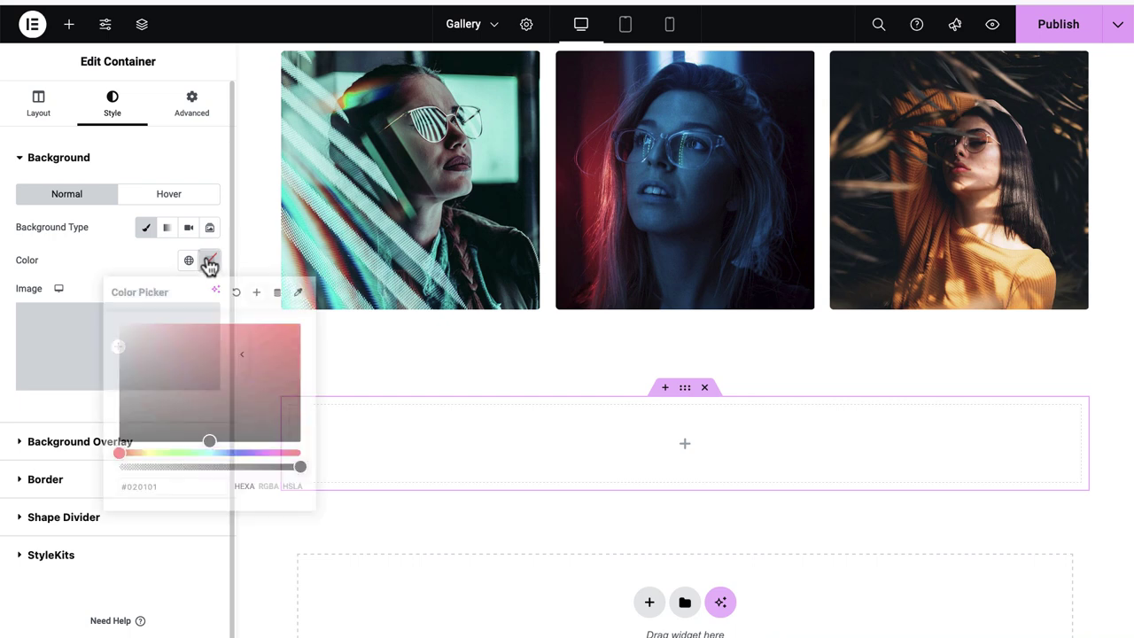
left_click_drag(162, 372, 96, 331)
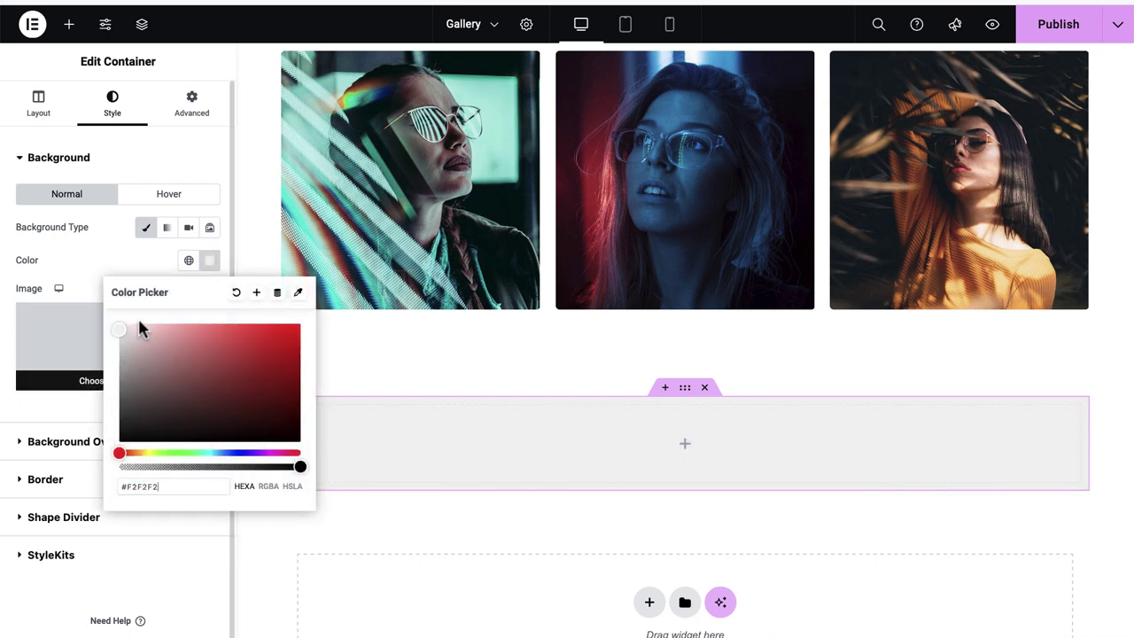
Step: Set the gray container's padding to 50px on all sides and stretch its row to the full page width
left_click(195, 111)
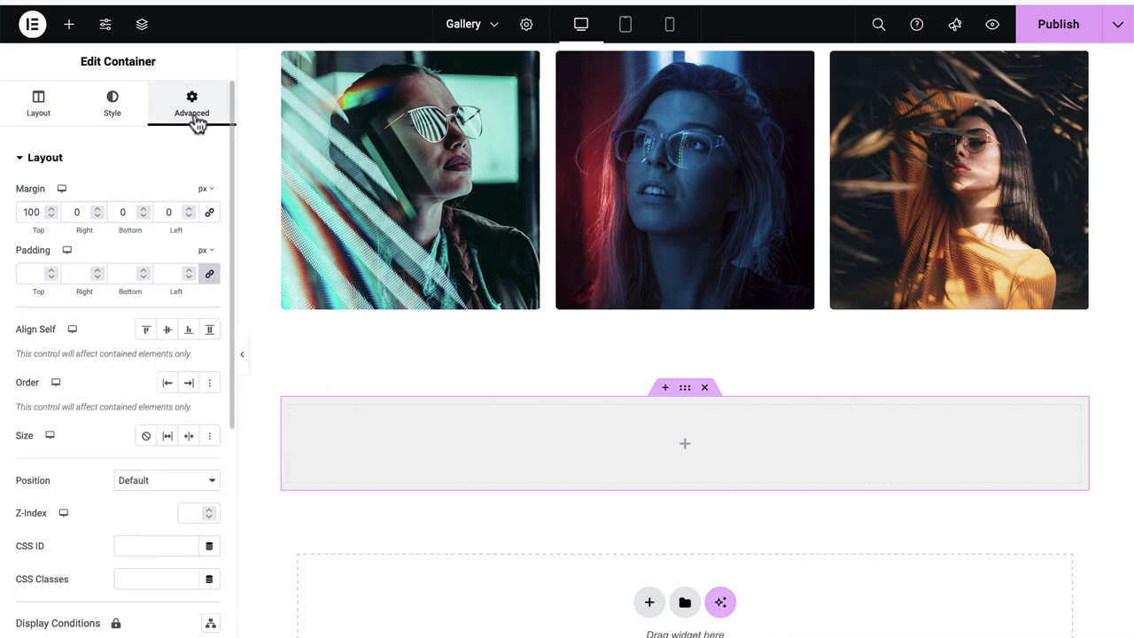
left_click(209, 277)
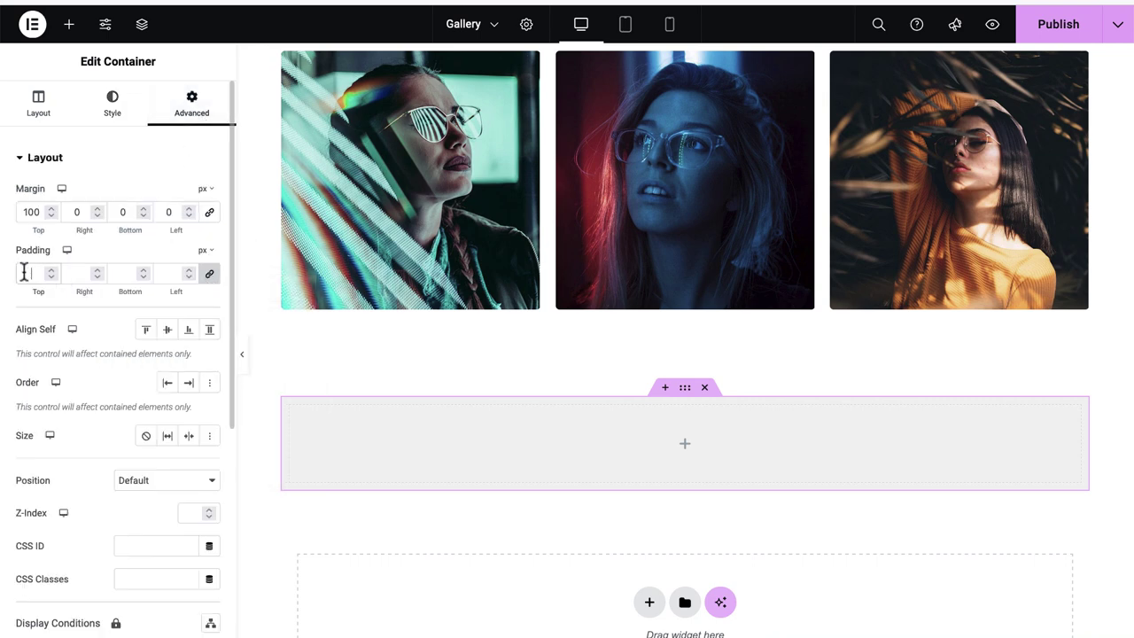
left_click(24, 273)
type("50")
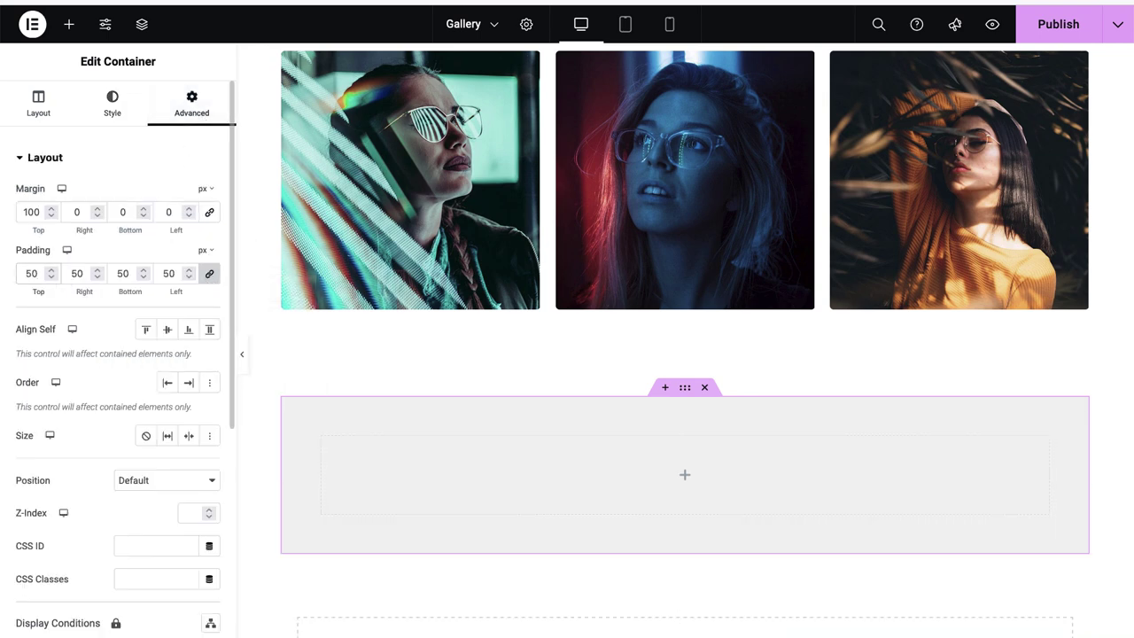
left_click(35, 102)
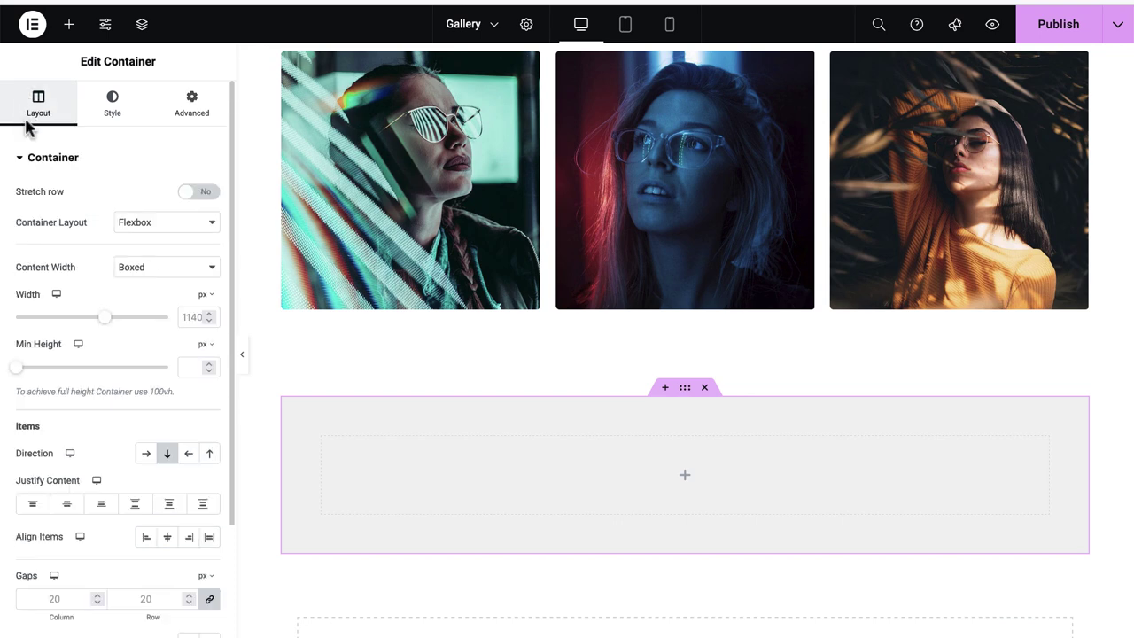
left_click(208, 194)
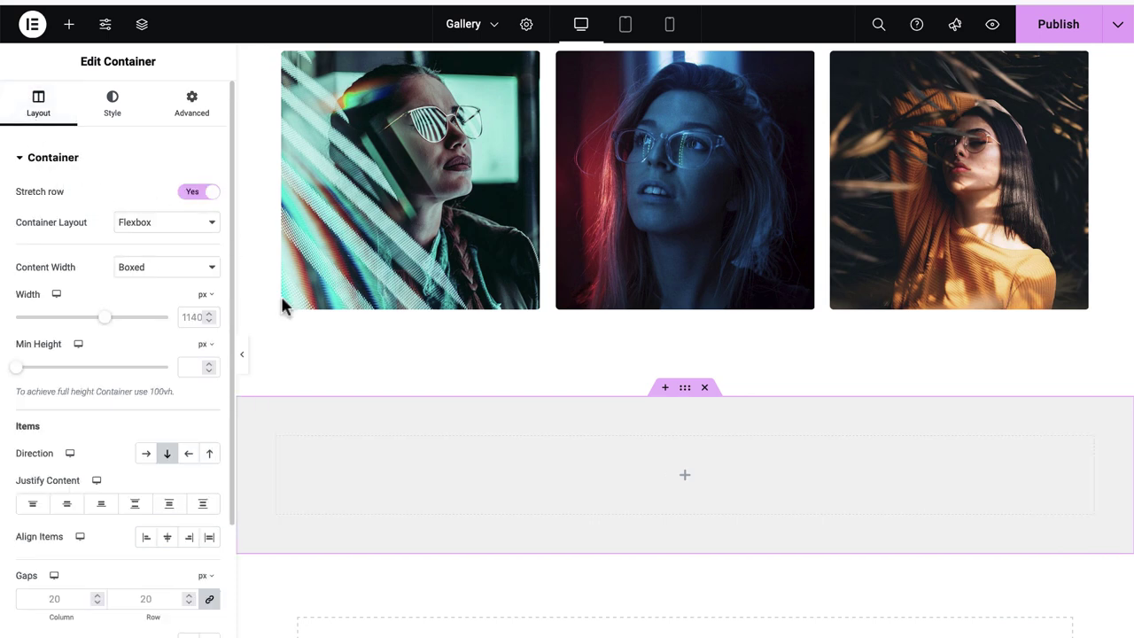
Step: Add the unlocked orange Gallery widget to the gray container and set its gallery type to Linkable Gallery
left_click(686, 481)
type("gall")
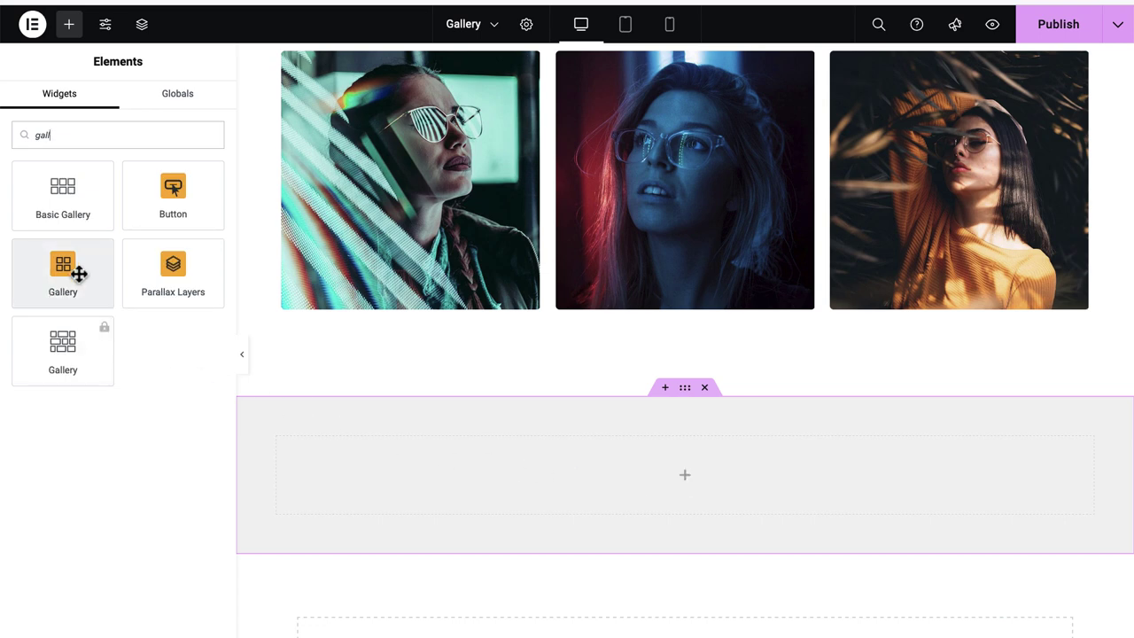
left_click_drag(59, 266, 507, 467)
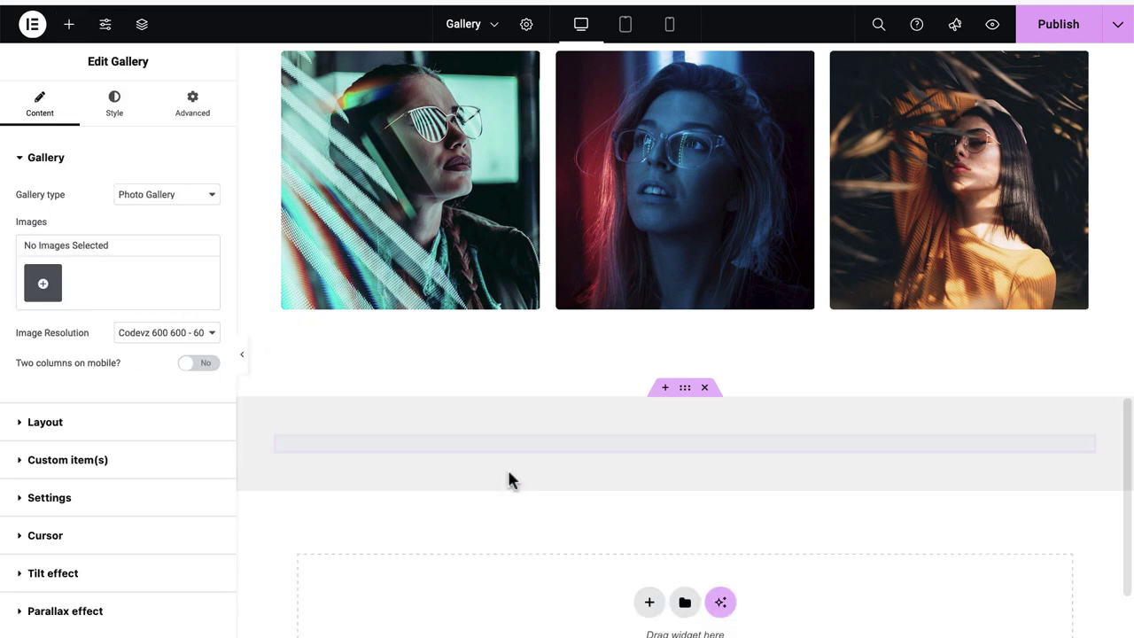
left_click(189, 201)
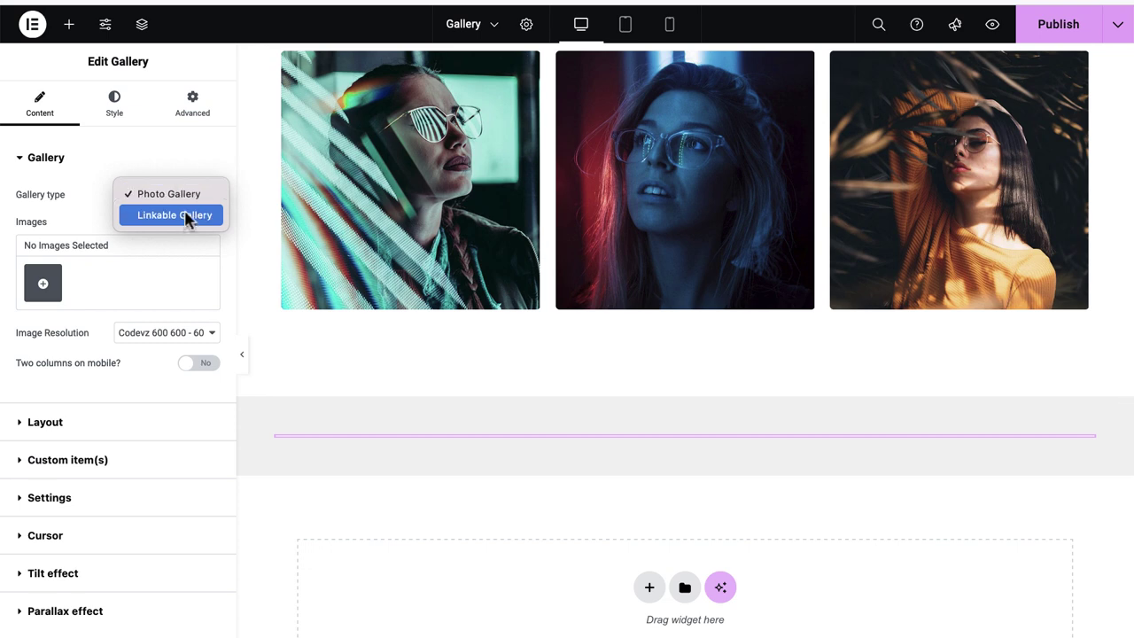
left_click(168, 217)
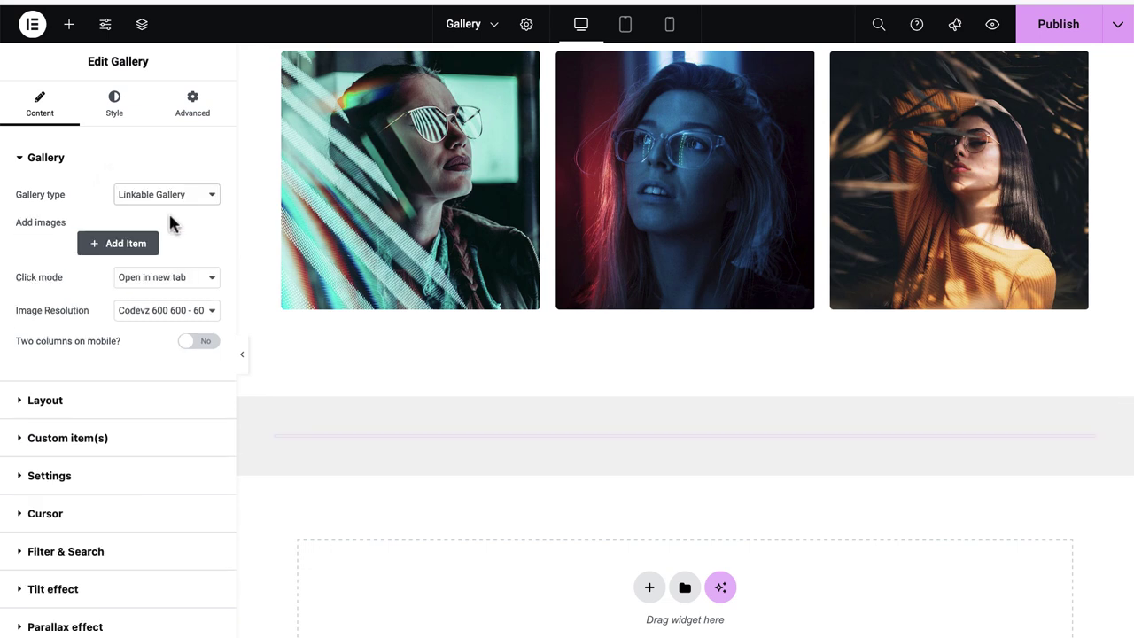
Step: Add a first item to the linkable gallery and choose the black car picture from the media library as its image
left_click(131, 245)
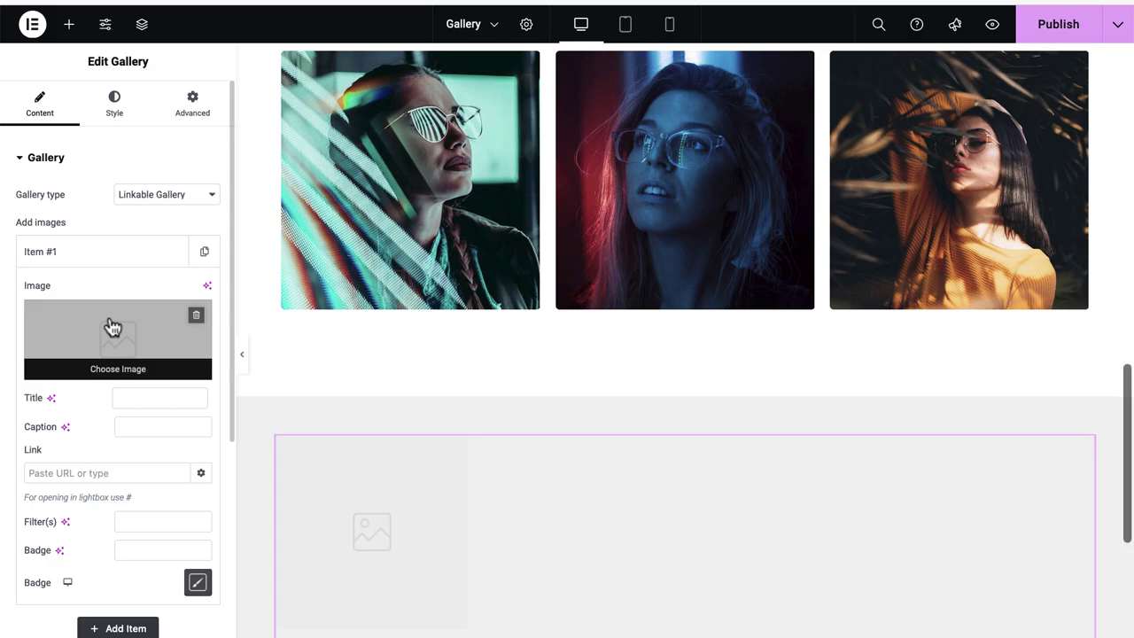
left_click(112, 324)
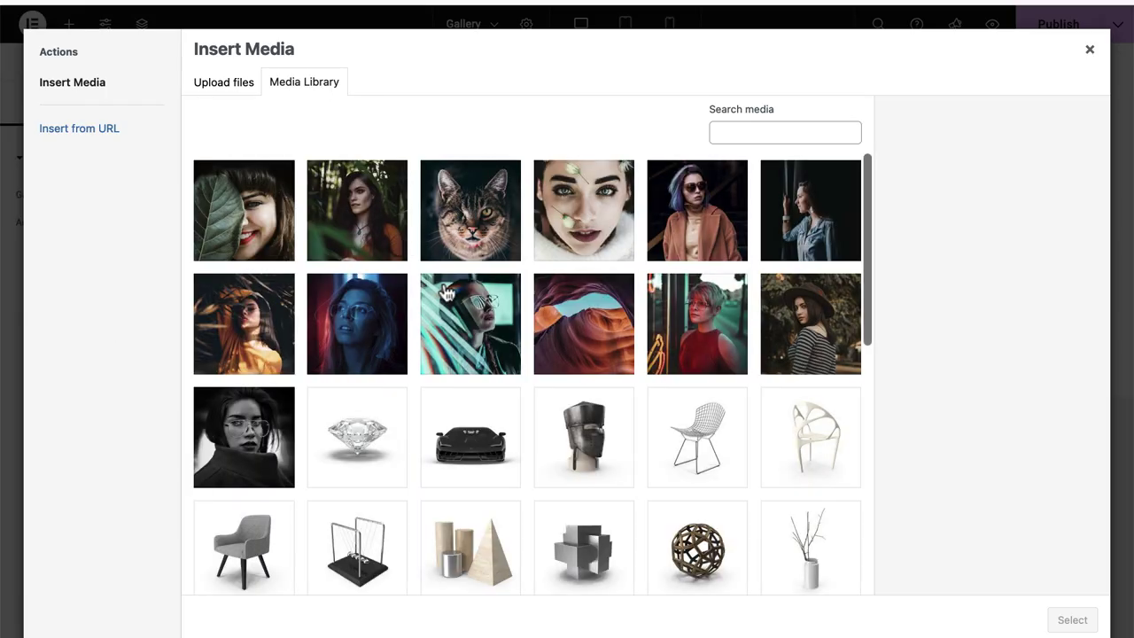
left_click(496, 443)
left_click(1062, 620)
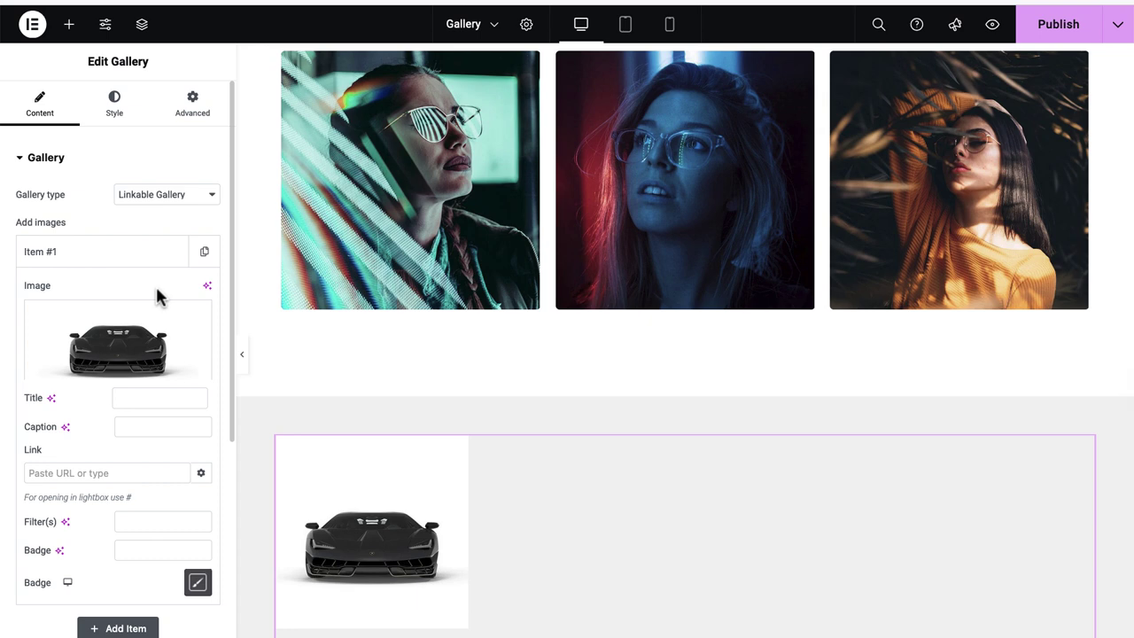
Step: Give the car item the title "Car" and the caption "Black Car"
scroll(157, 293, "down", 2)
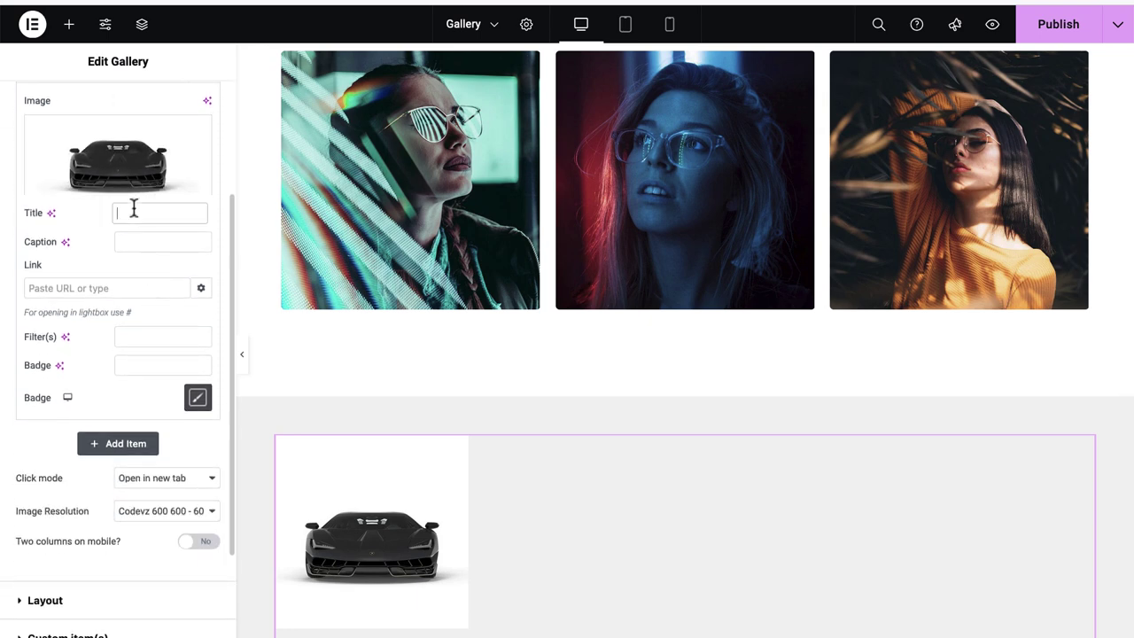
type("Car")
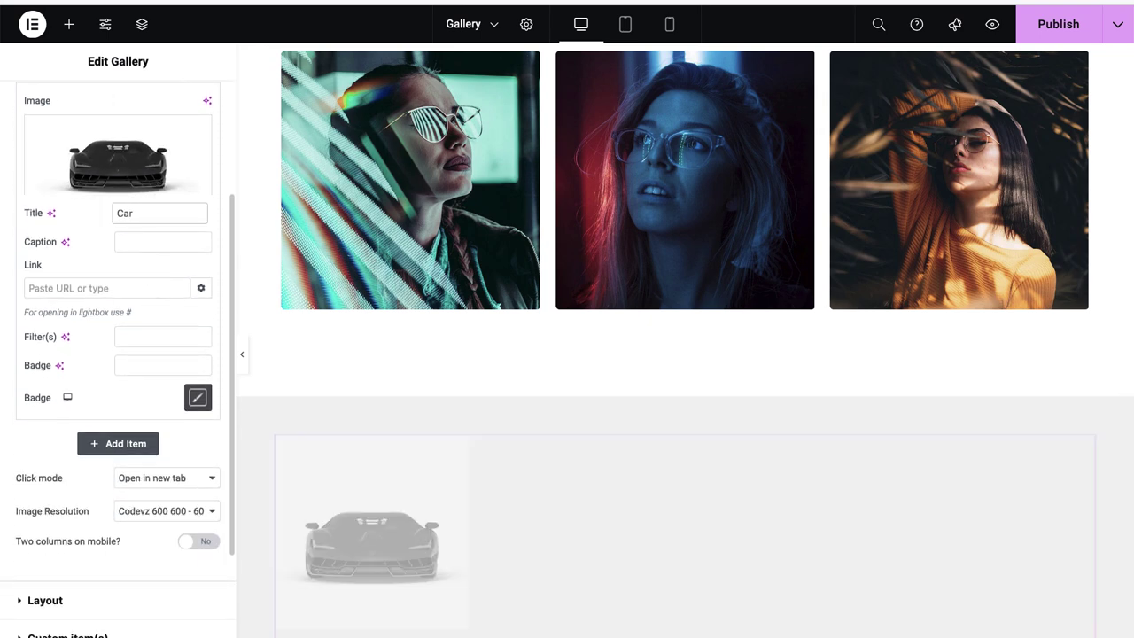
left_click(134, 244)
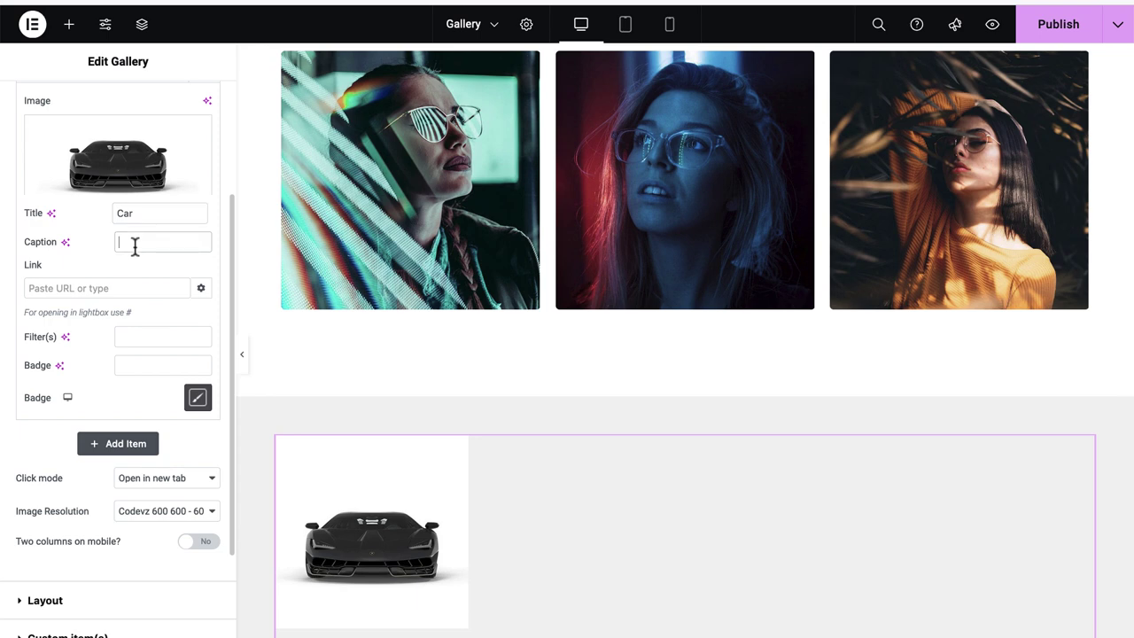
type("Black Car")
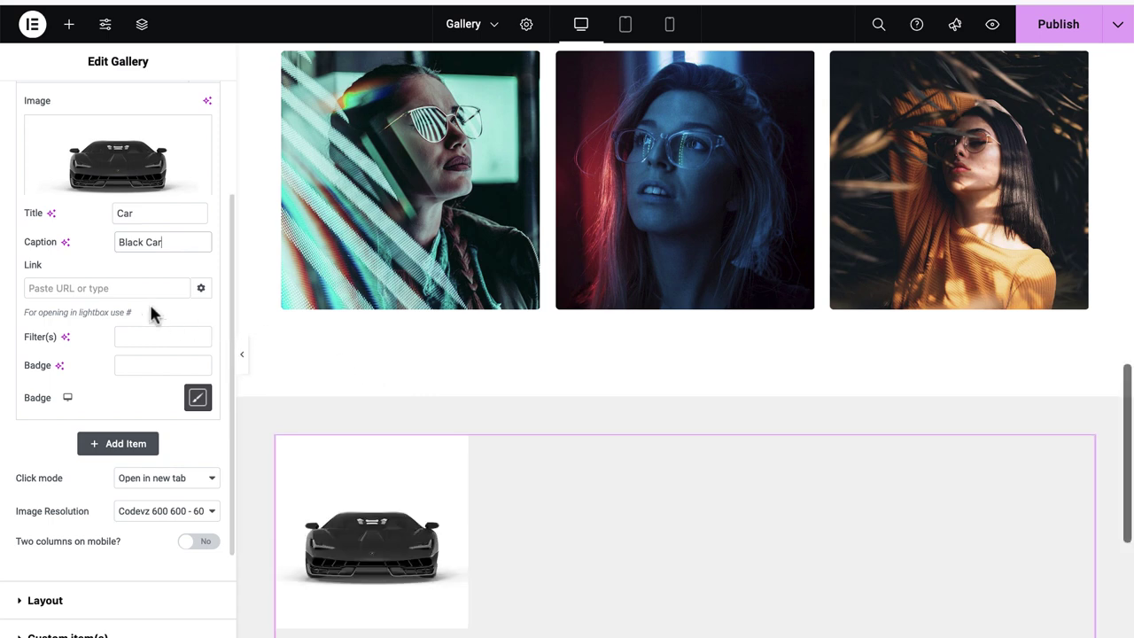
Step: Search for "sample" as the car item's link target and link it to the Sample Page
type("samp")
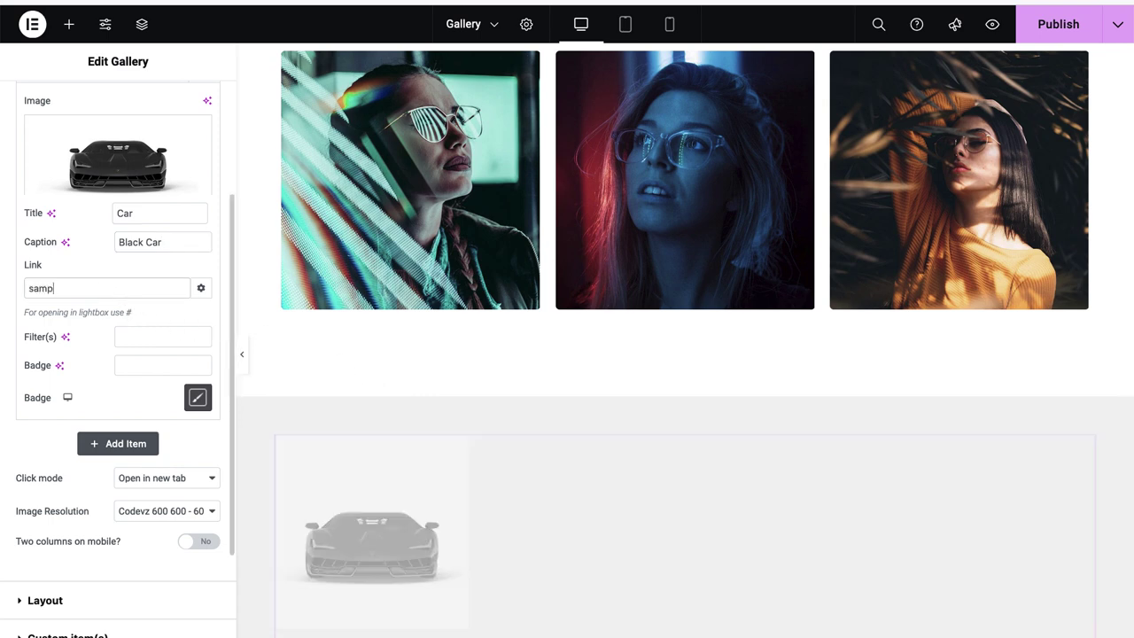
type("le")
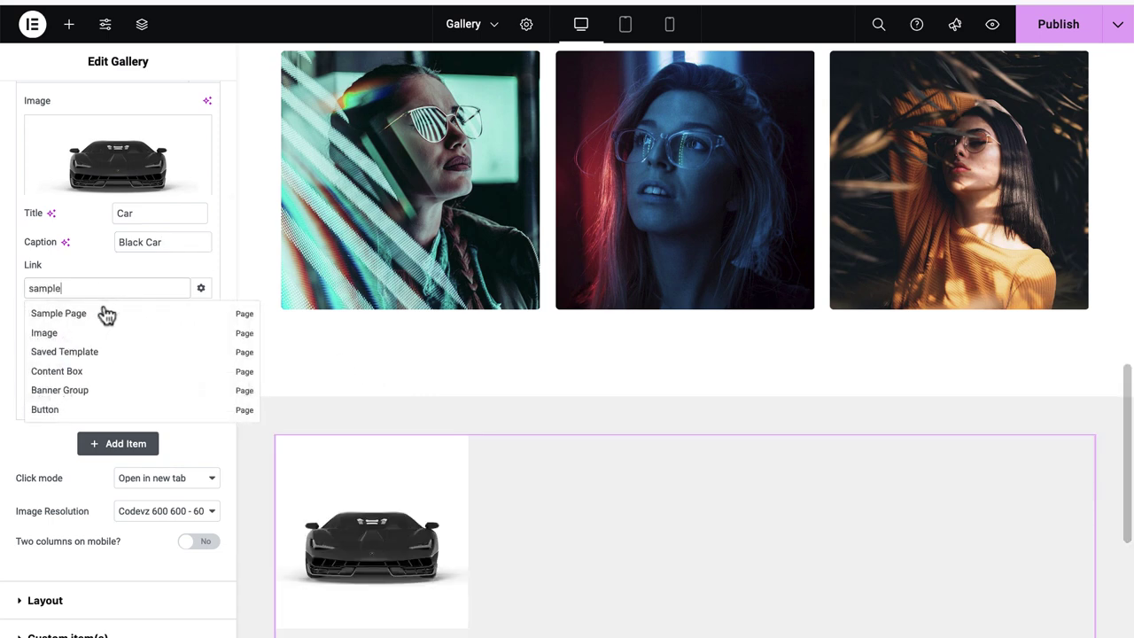
left_click(93, 298)
Step: Set the car item's filters to "Car, Gallery" and its badge text to "New"
scroll(488, 471, "down", 2)
left_click(163, 336)
type("Car,Gallery")
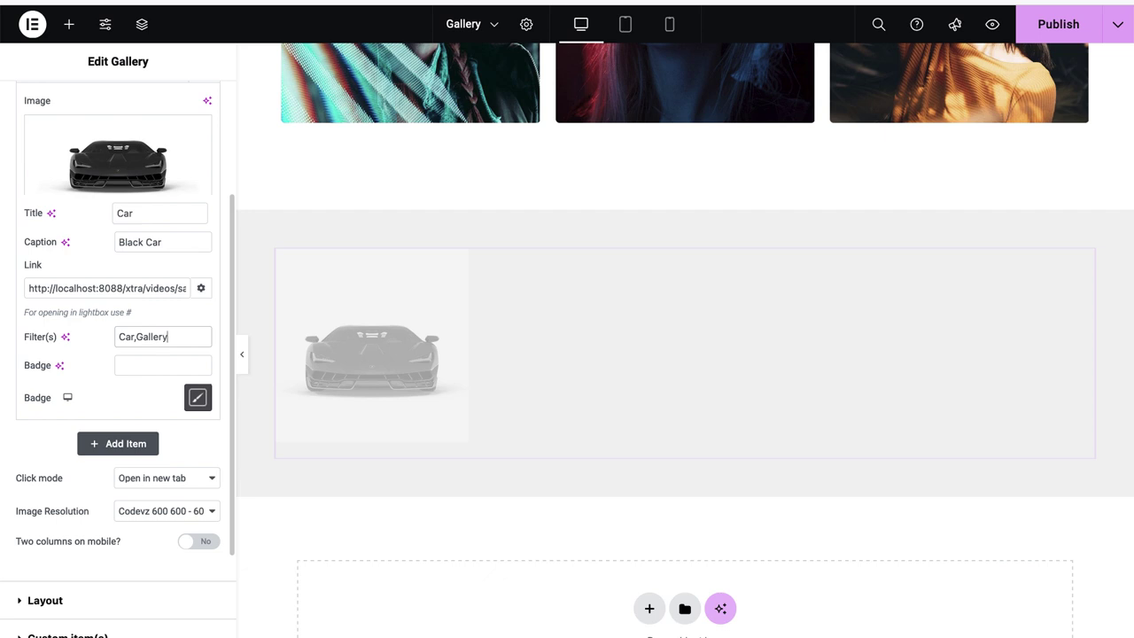
left_click(134, 337)
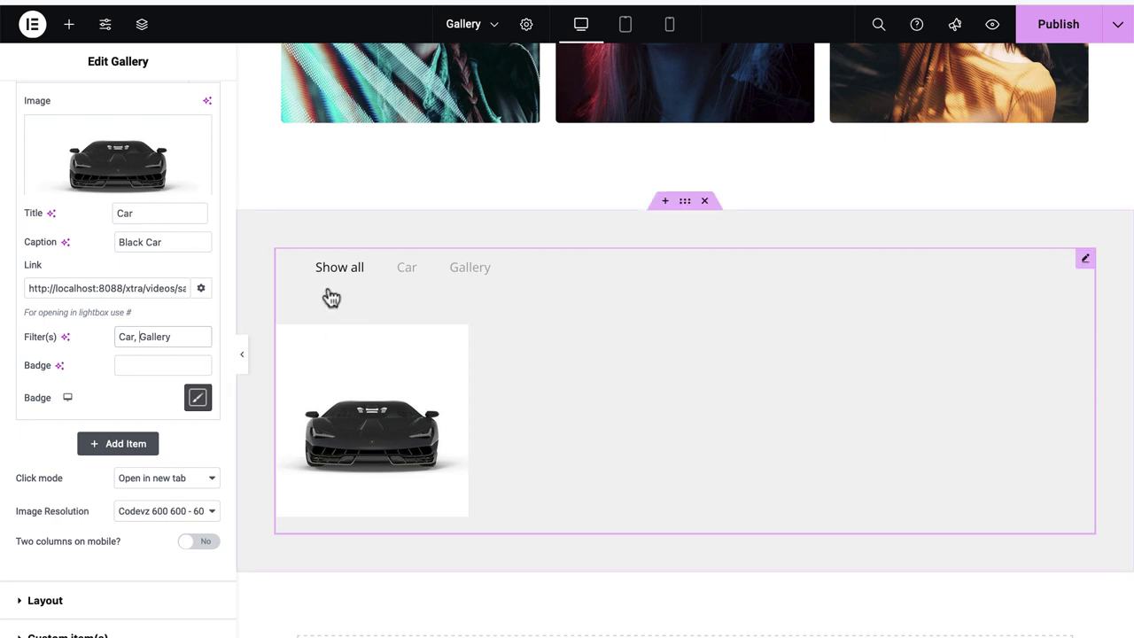
left_click(134, 364)
type("New")
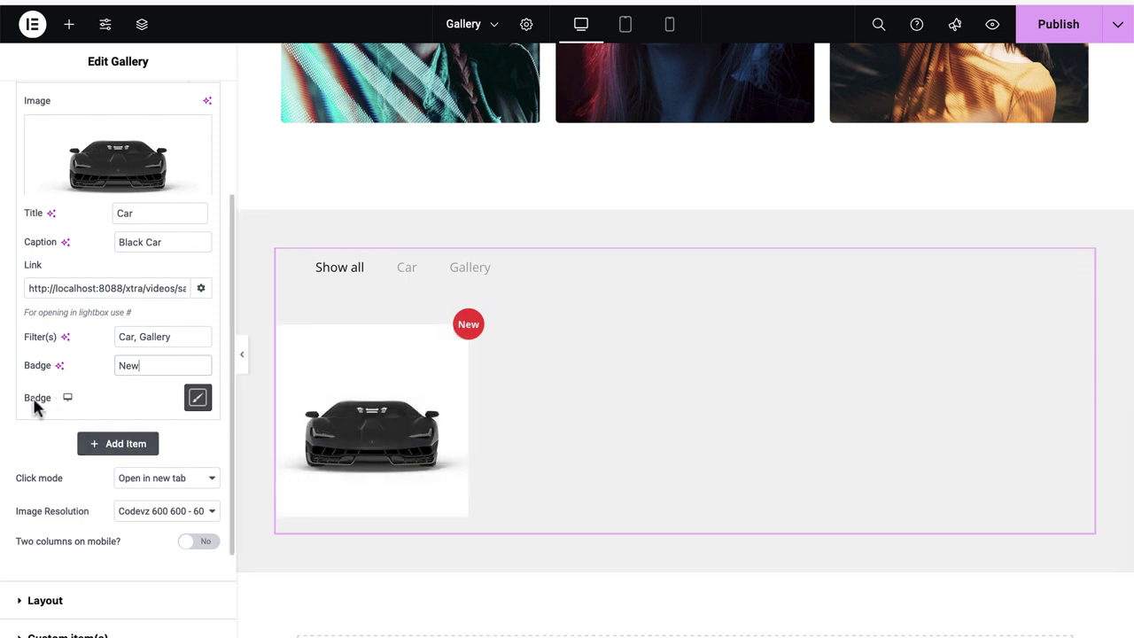
Step: Style the car item's badge with a green #8bc34a background and white #ffffff text, and close its style settings
left_click(198, 399)
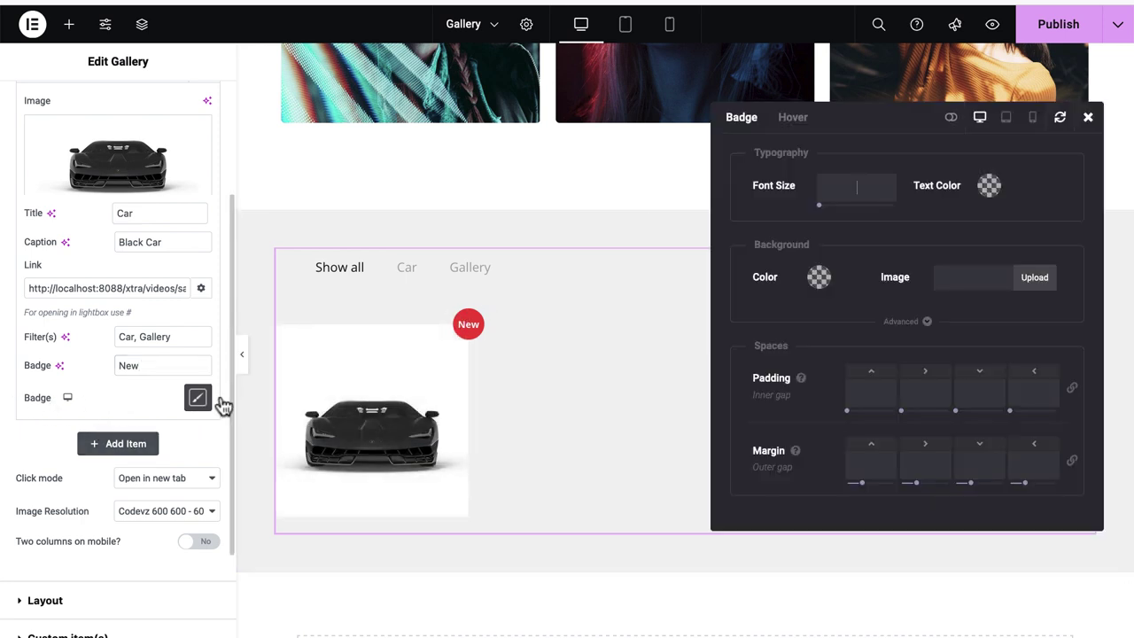
left_click_drag(889, 130, 808, 133)
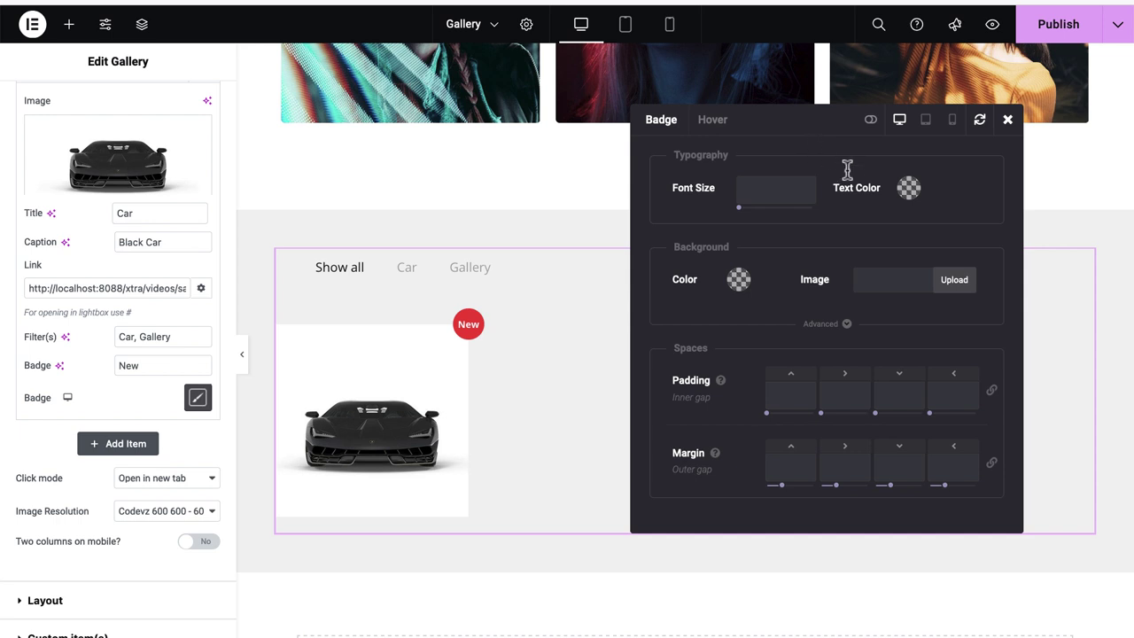
left_click(740, 280)
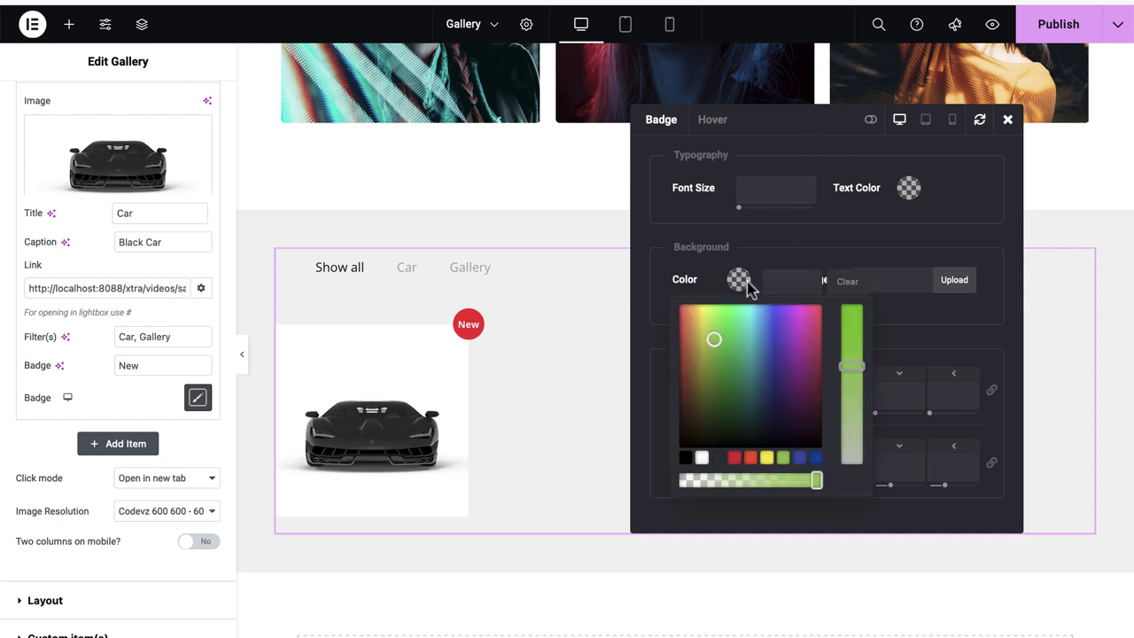
left_click(784, 460)
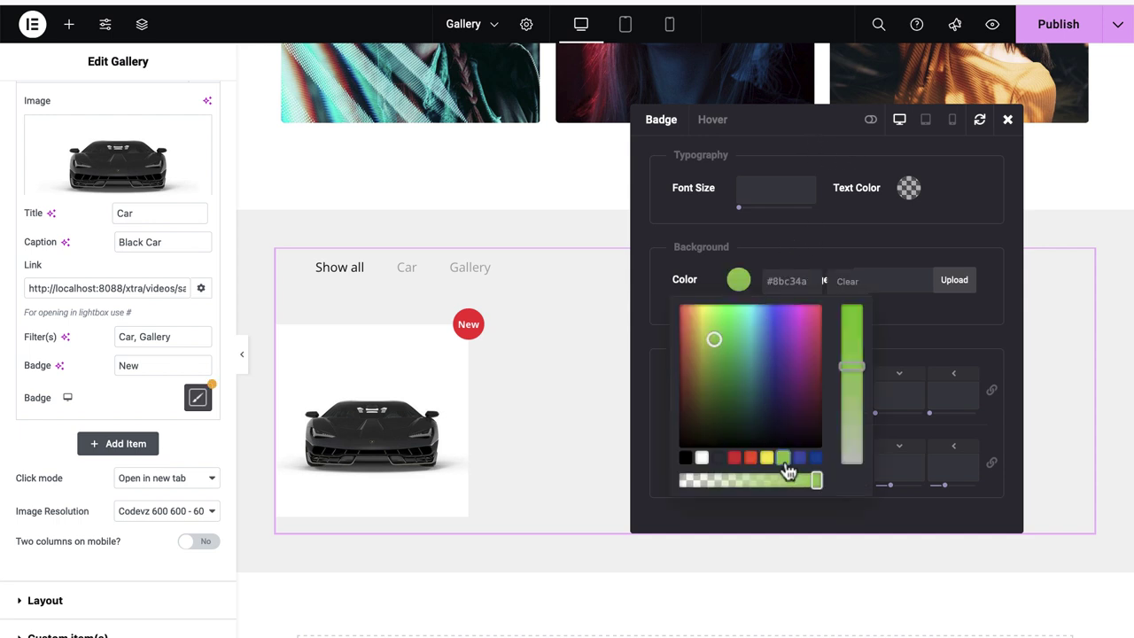
left_click(910, 187)
left_click(871, 367)
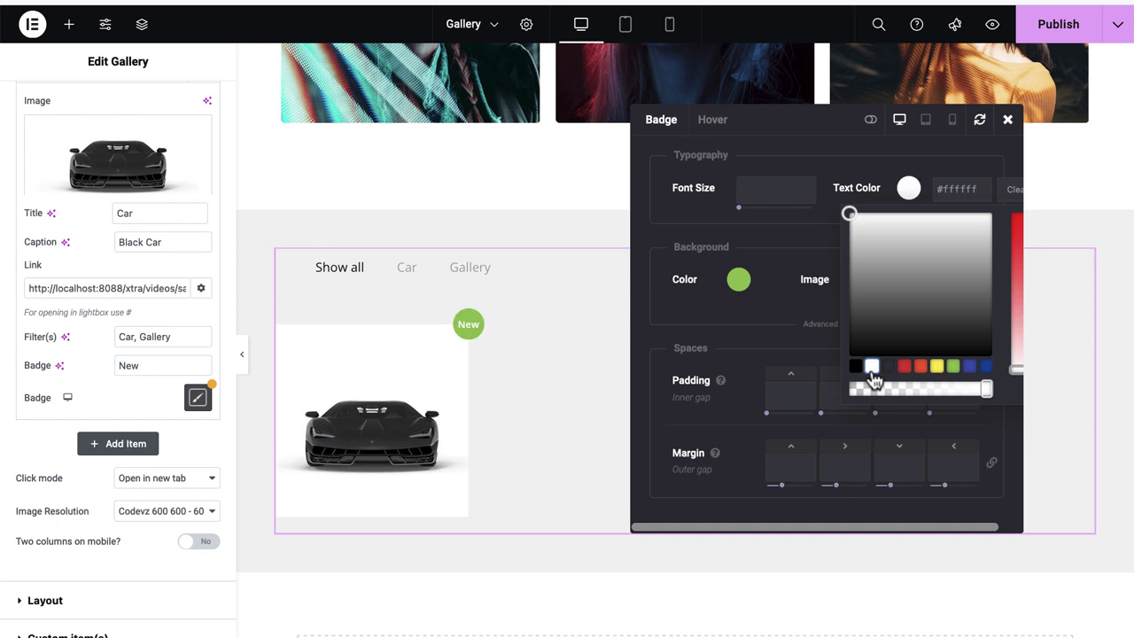
left_click(752, 250)
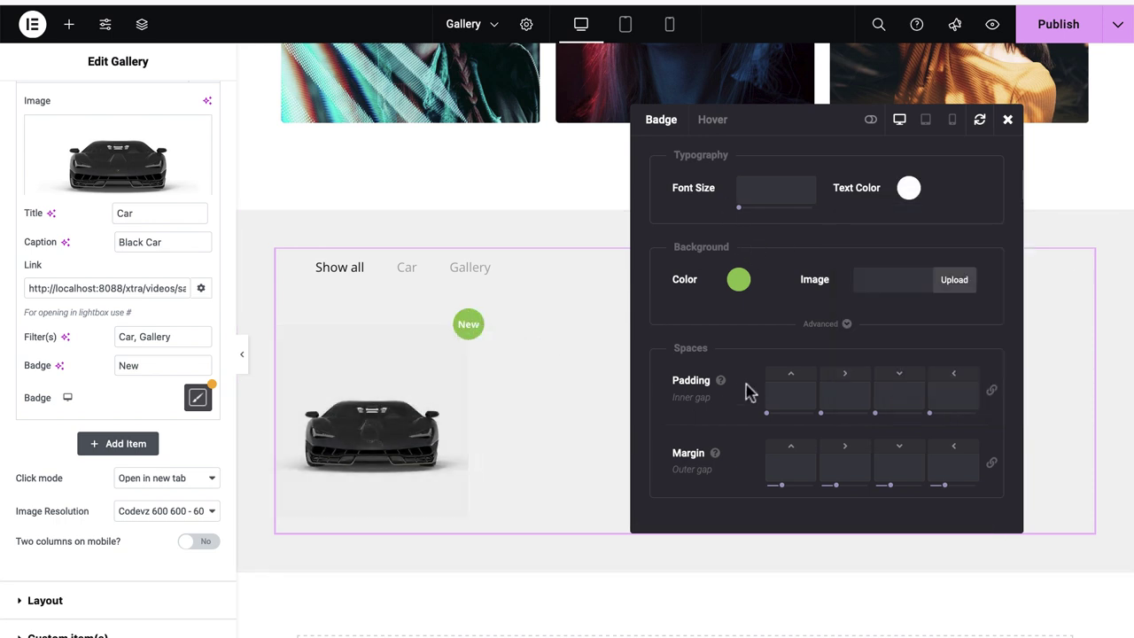
left_click(1007, 119)
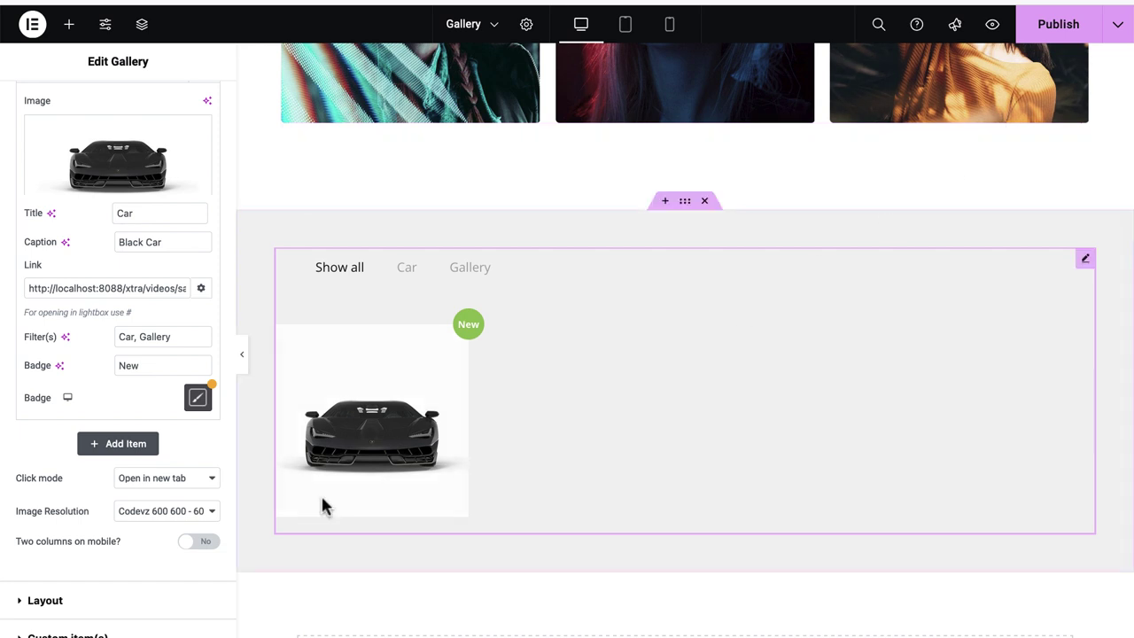
Step: Open the image resolution choices for the linkable gallery
left_click(176, 510)
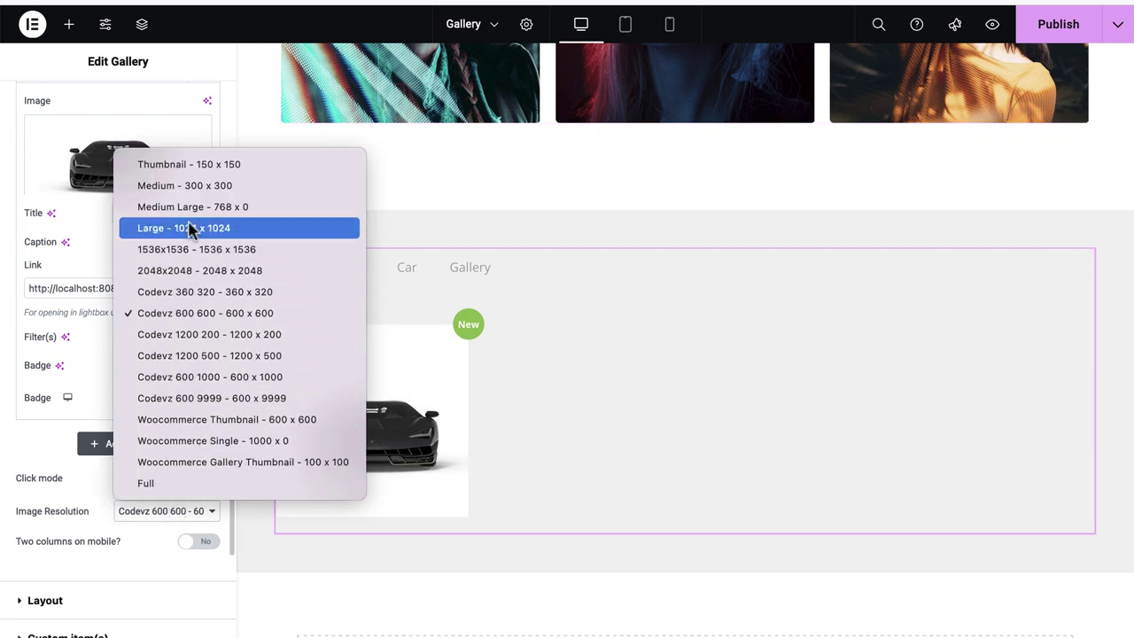